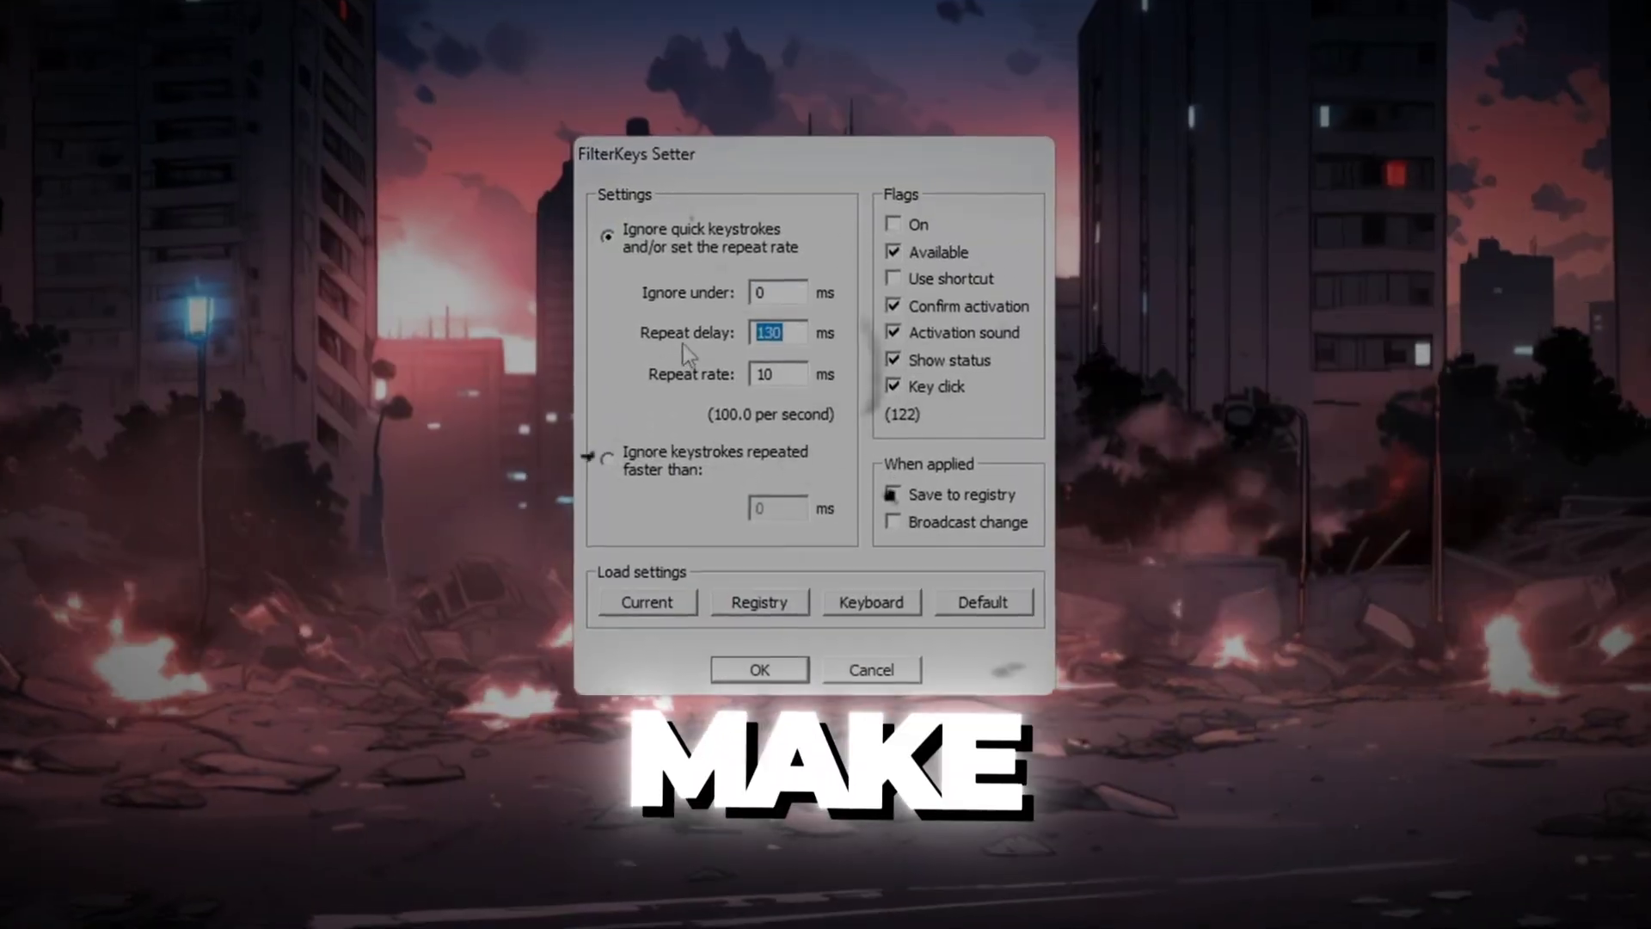
key(Tab)
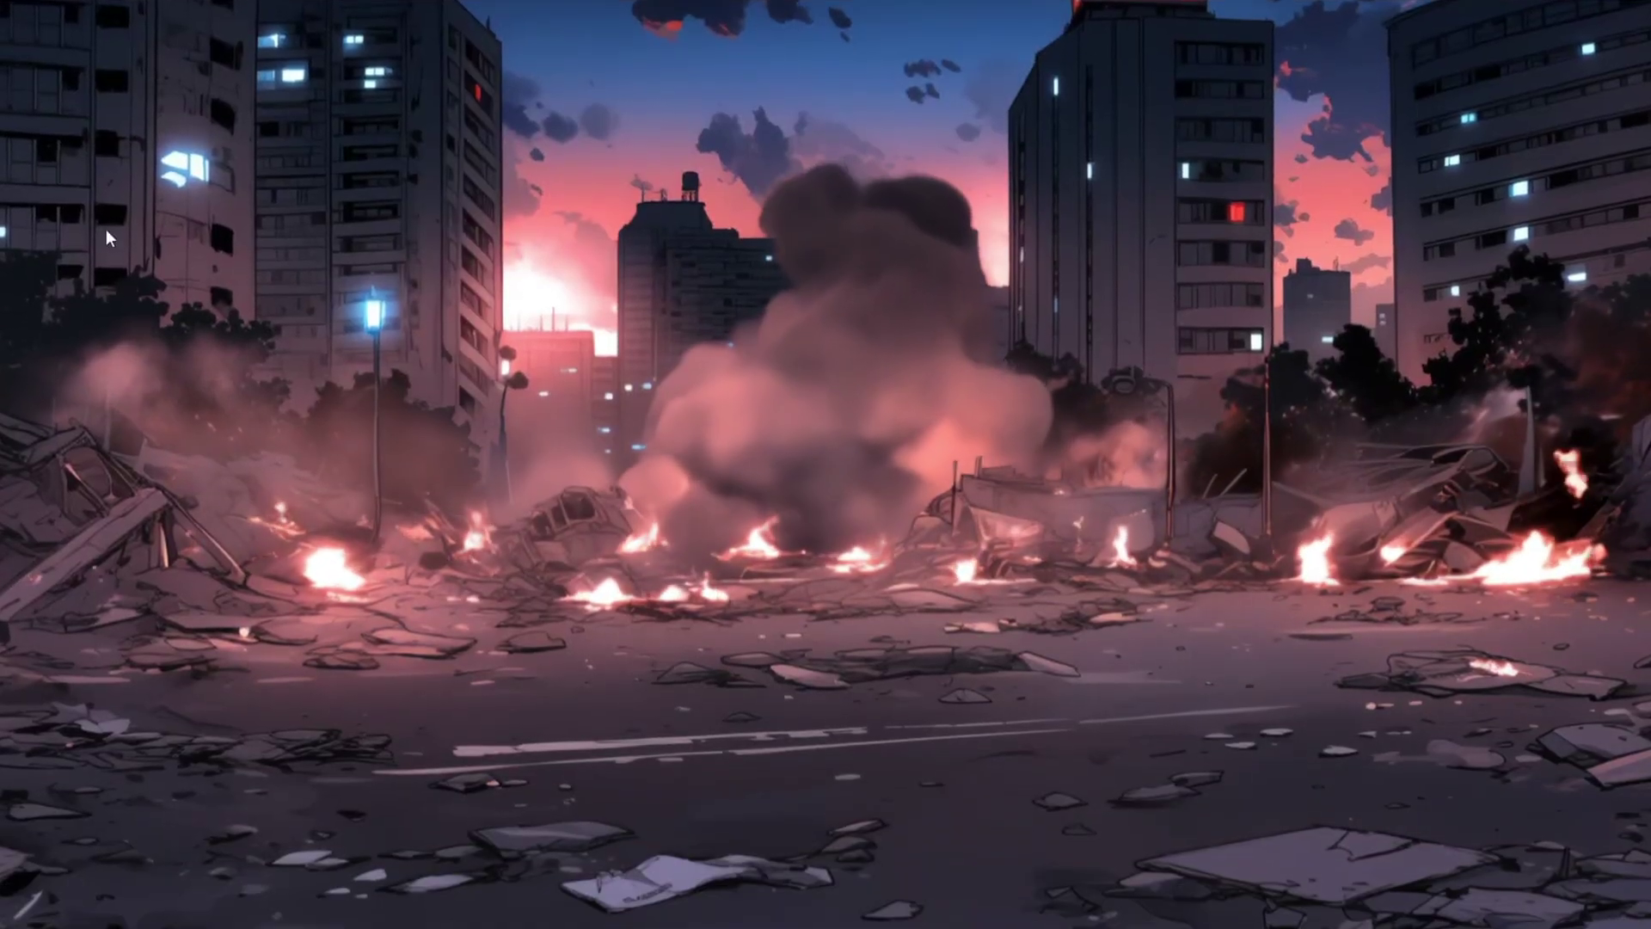
Search Windows for "adjust" and open the appearance and performance settings, placing the dialog mid-screen
key(super)
text(adjust)
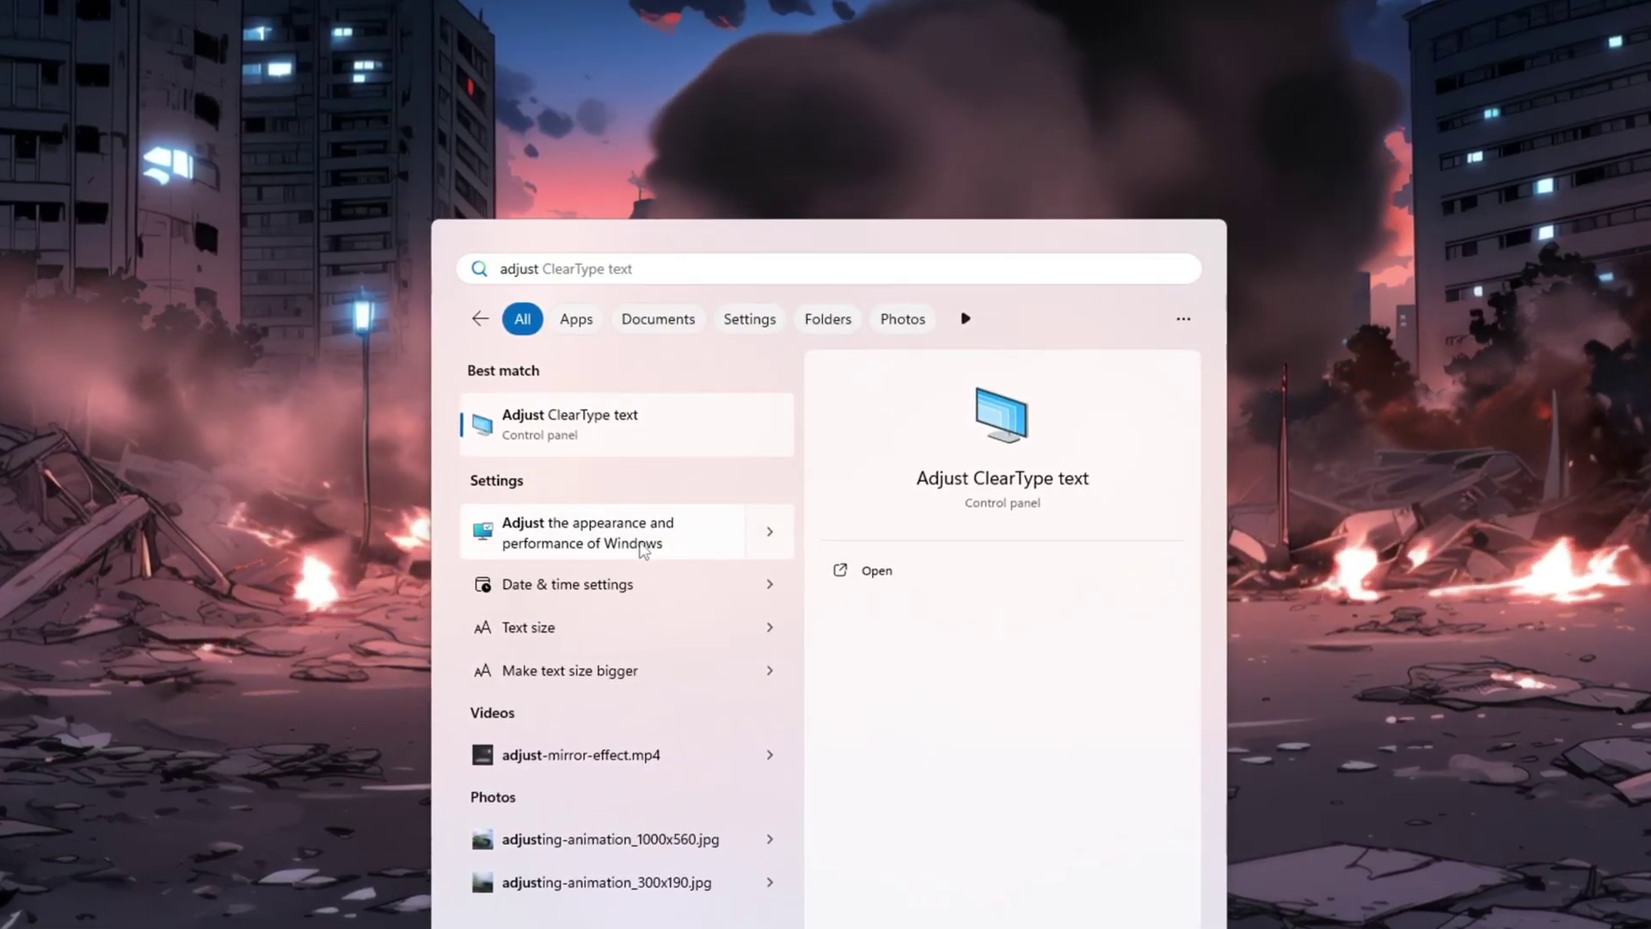
click(637, 533)
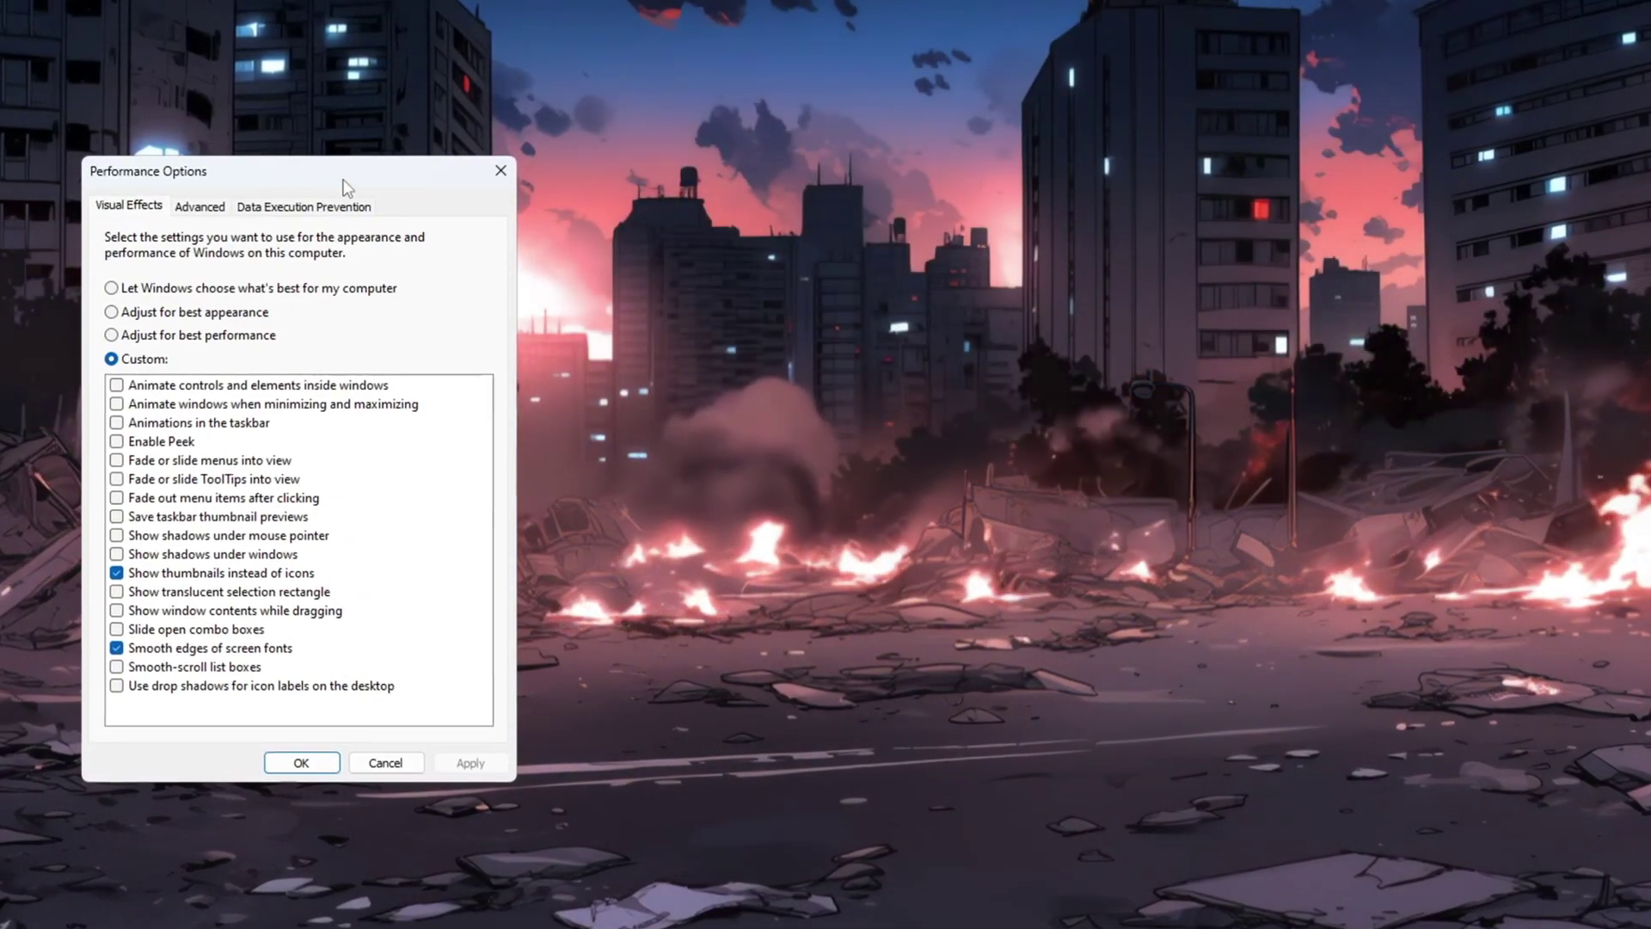
drag(344, 176, 827, 122)
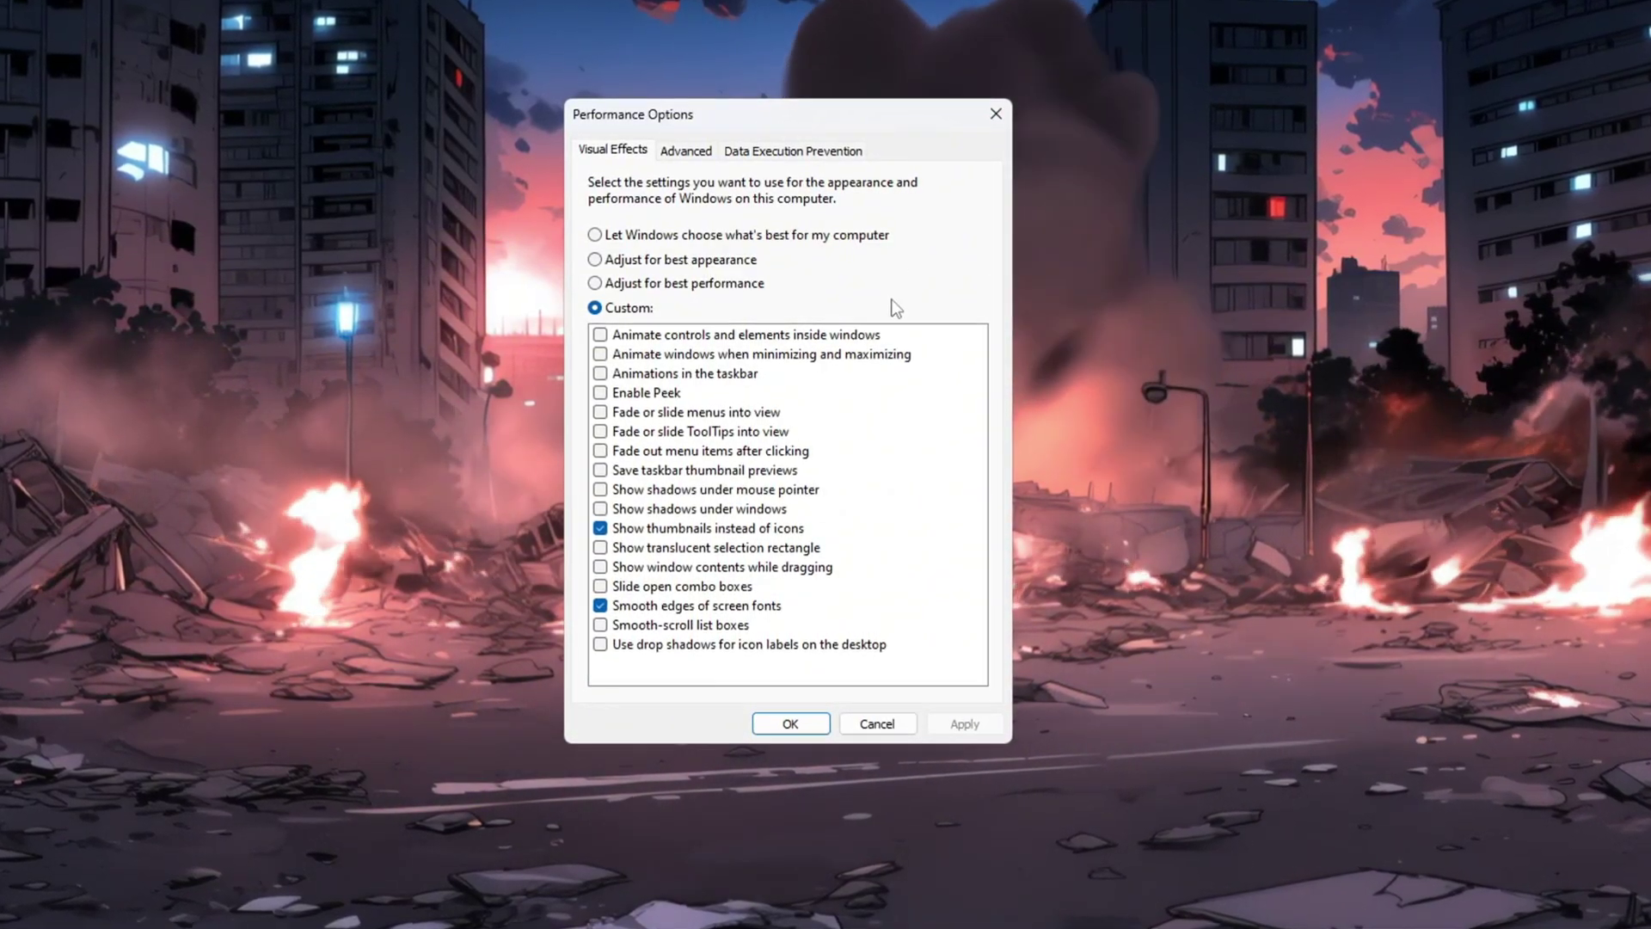
Set visual effects to best performance, re-enable only smooth font edges and thumbnails instead of icons, apply, and show the advanced performance options
click(706, 284)
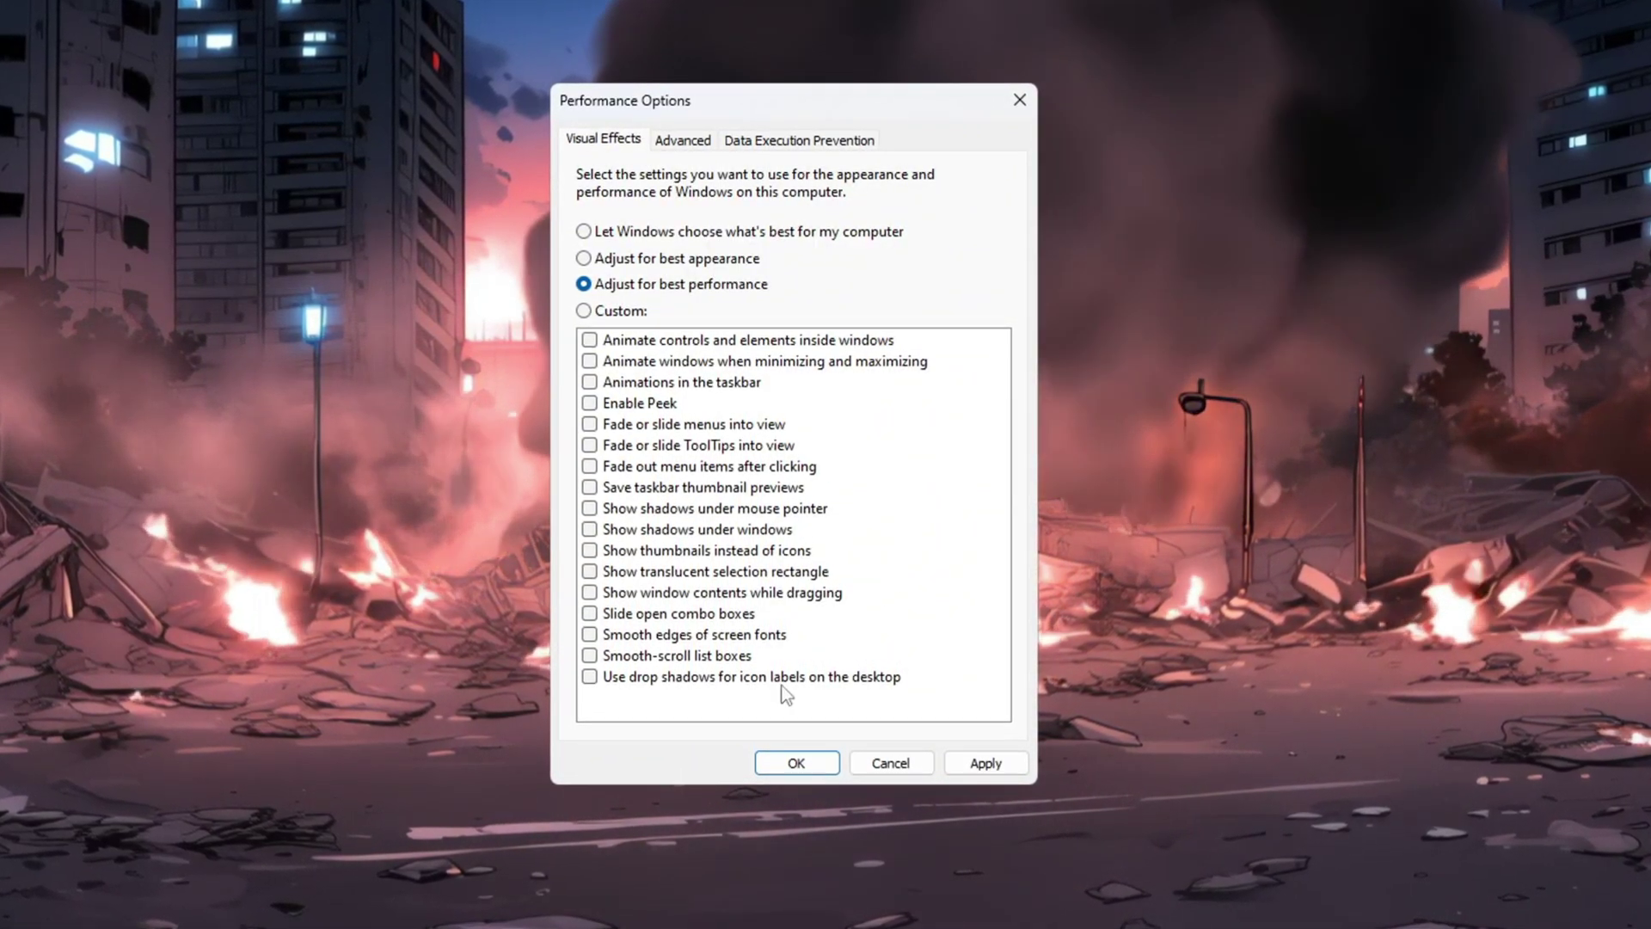
click(588, 636)
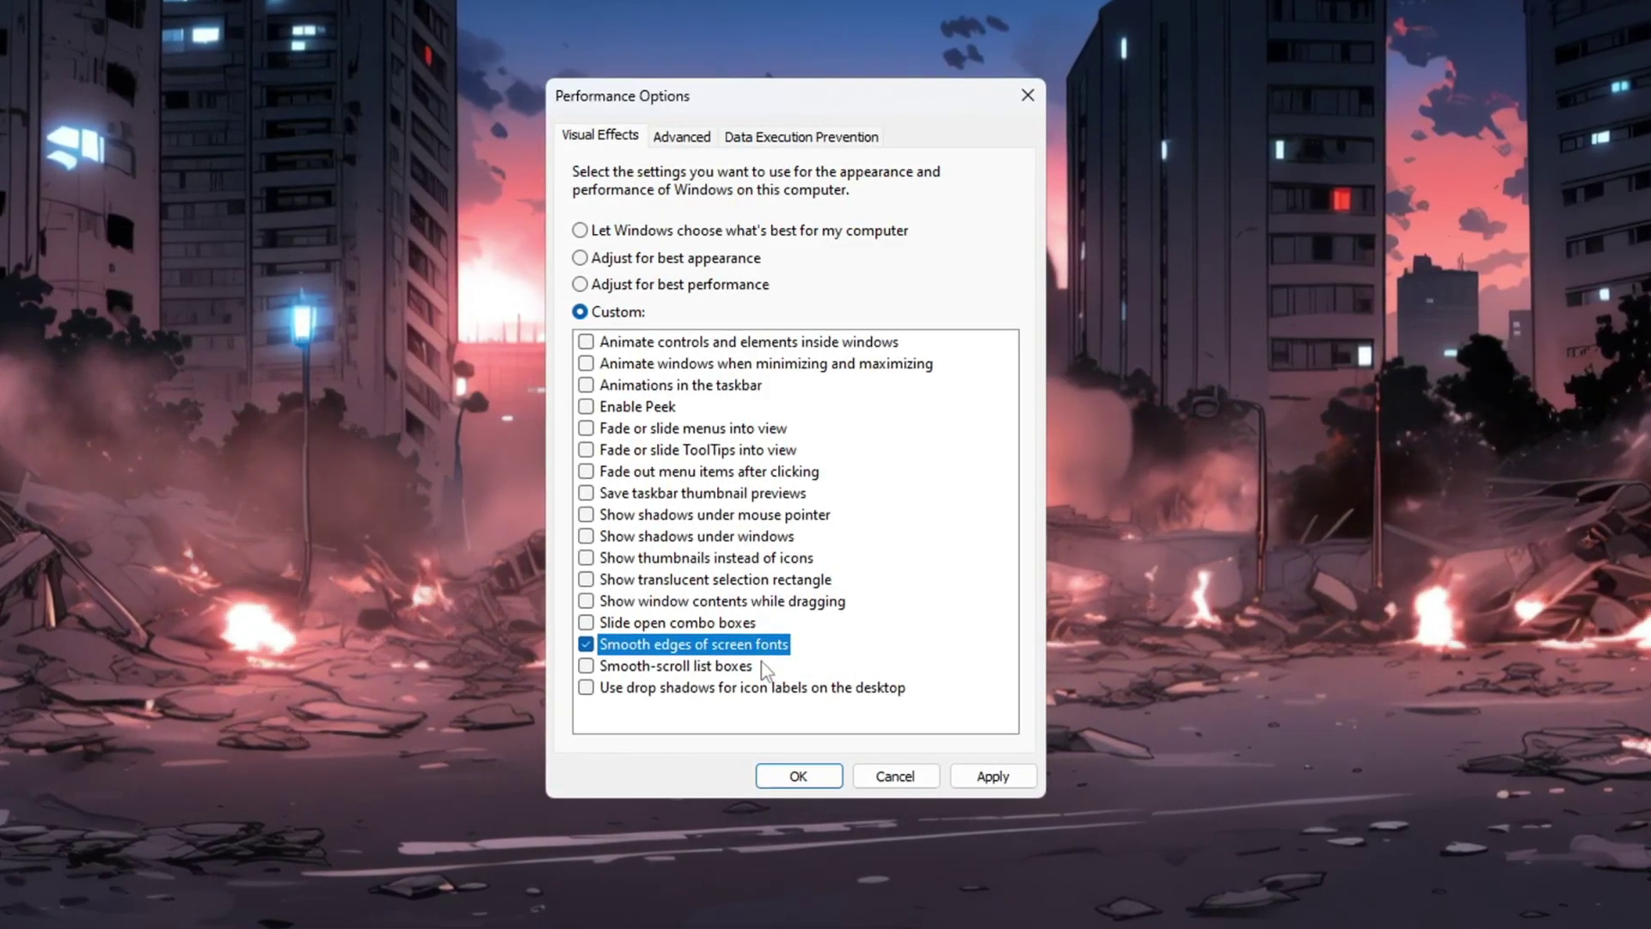
click(623, 556)
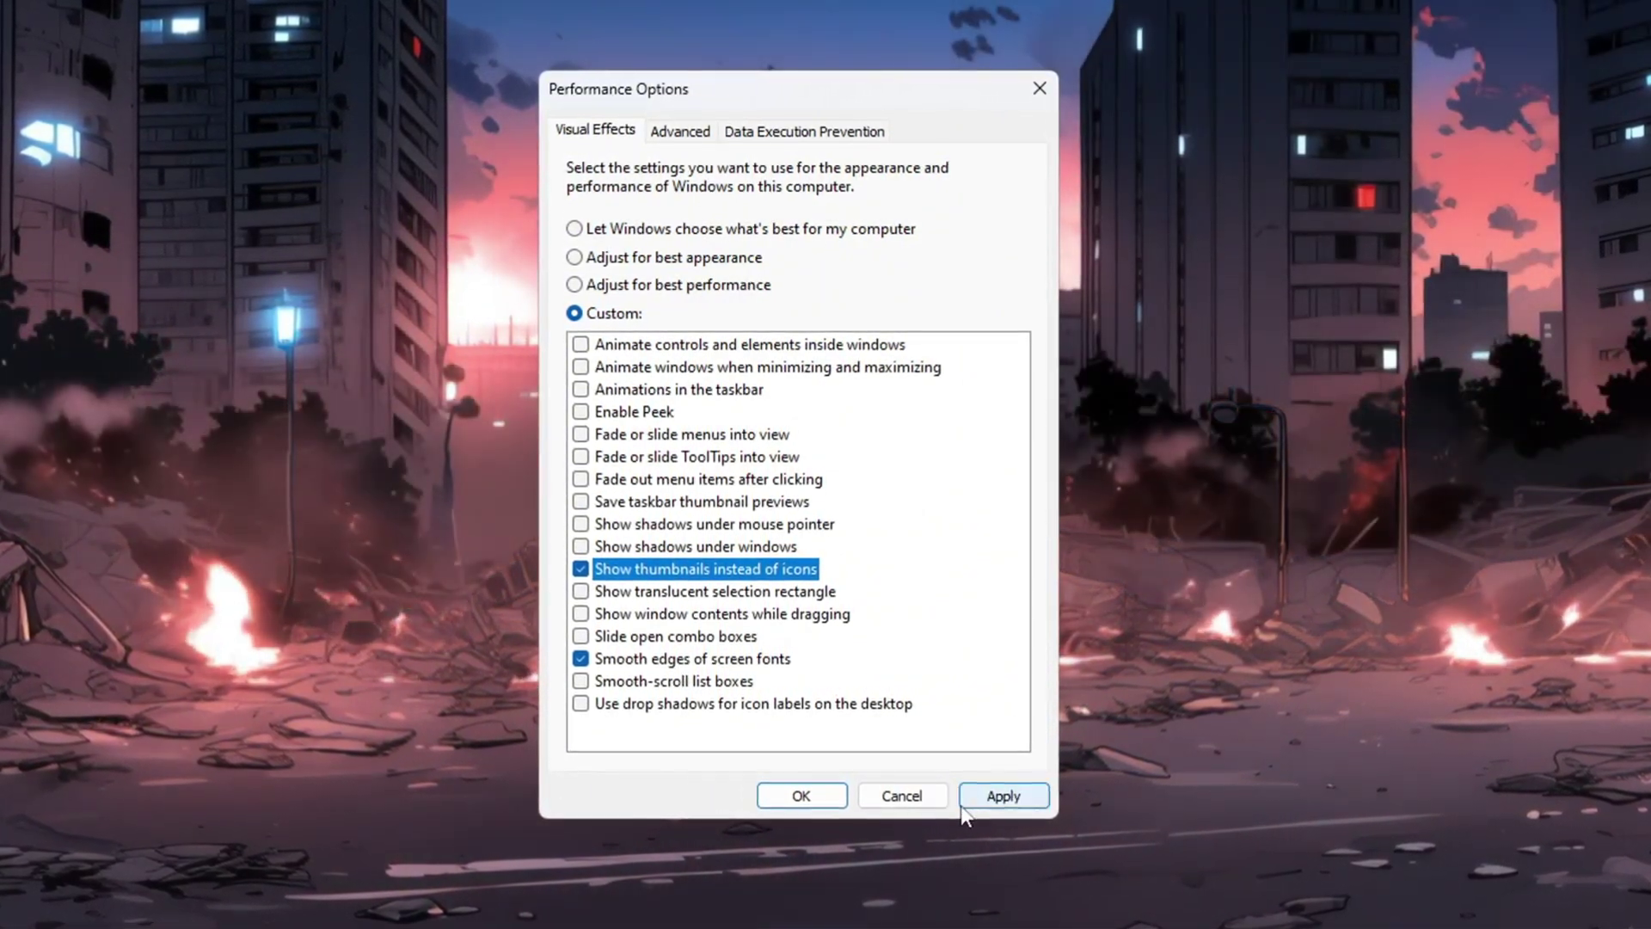
click(971, 796)
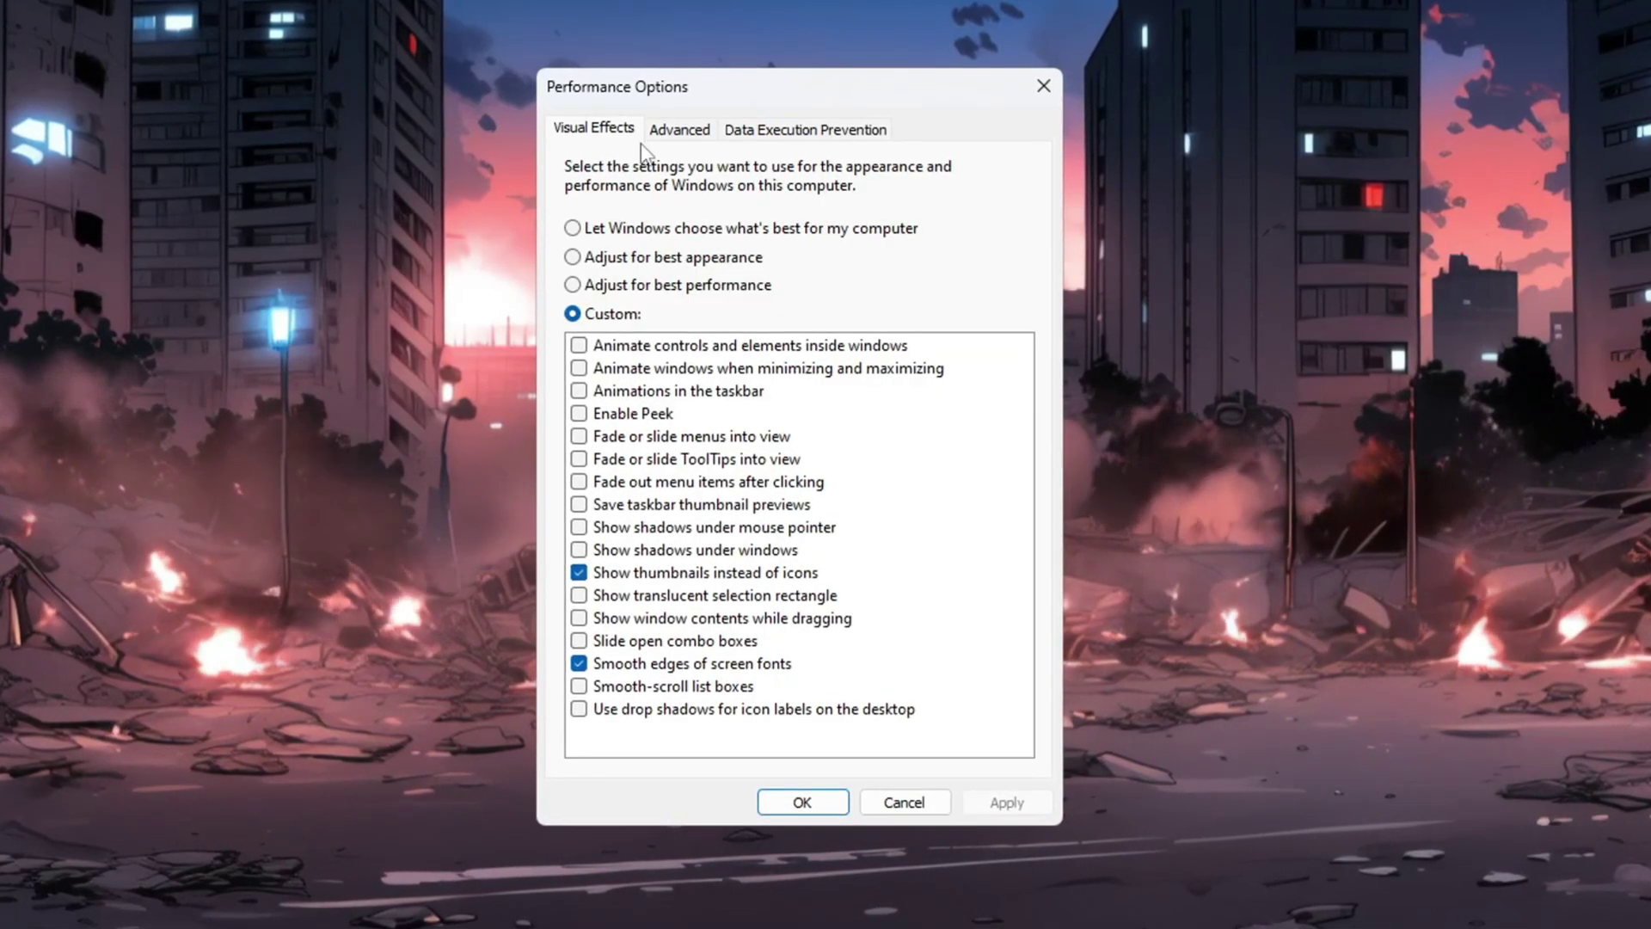
click(679, 131)
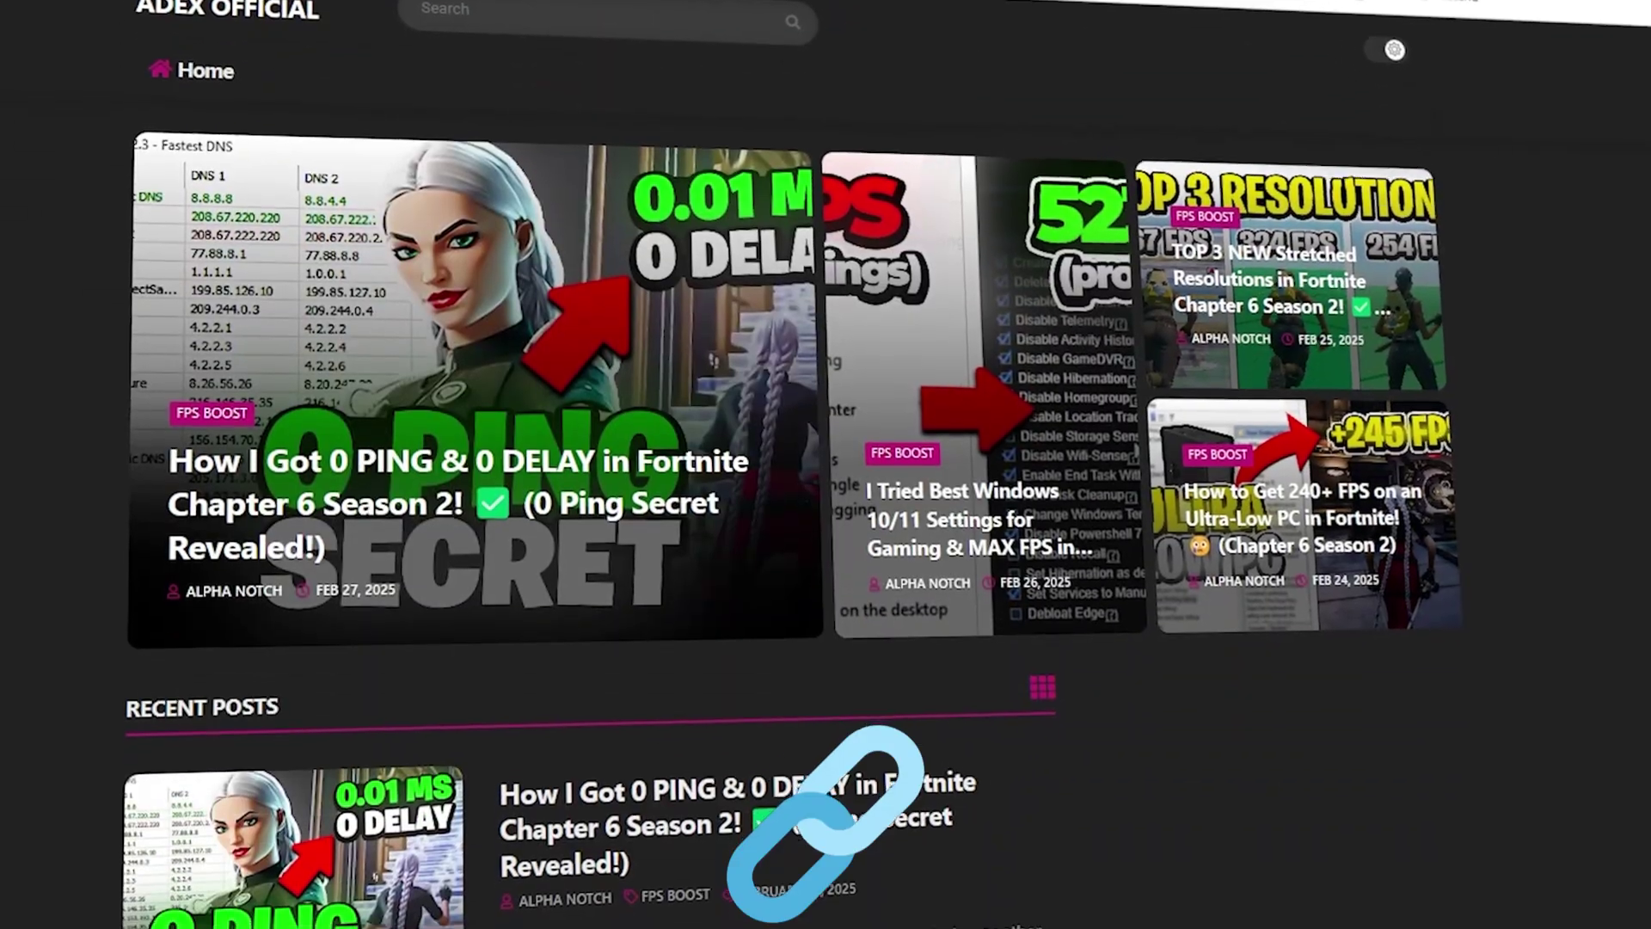
scroll(601, 516, down, 8)
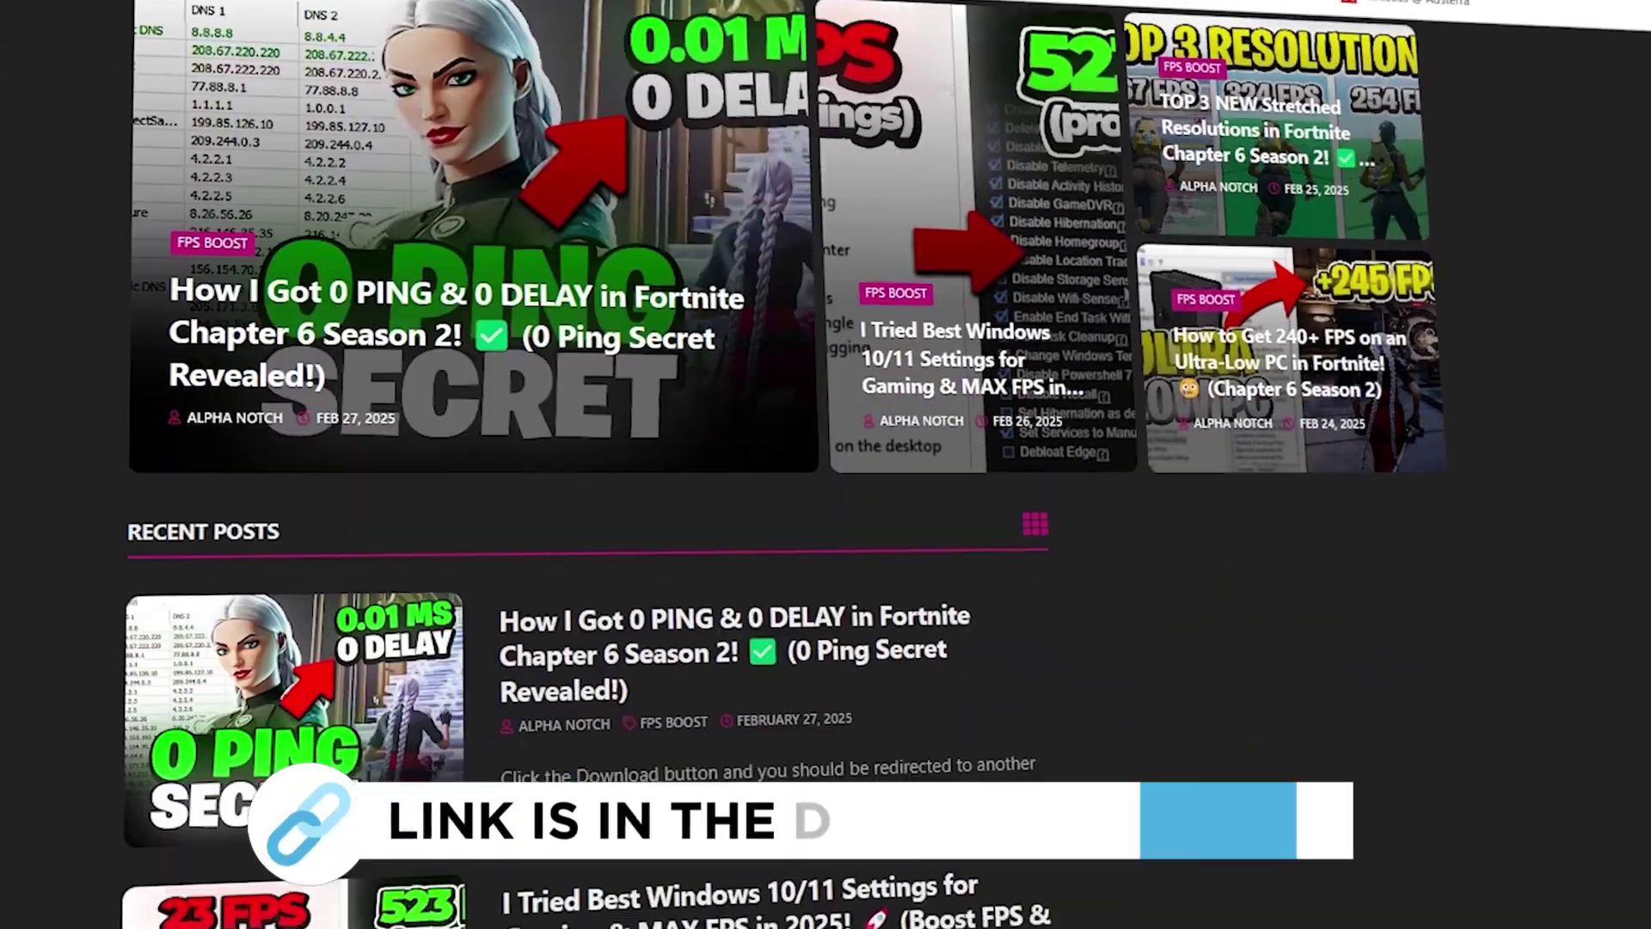
scroll(584, 516, down, 9)
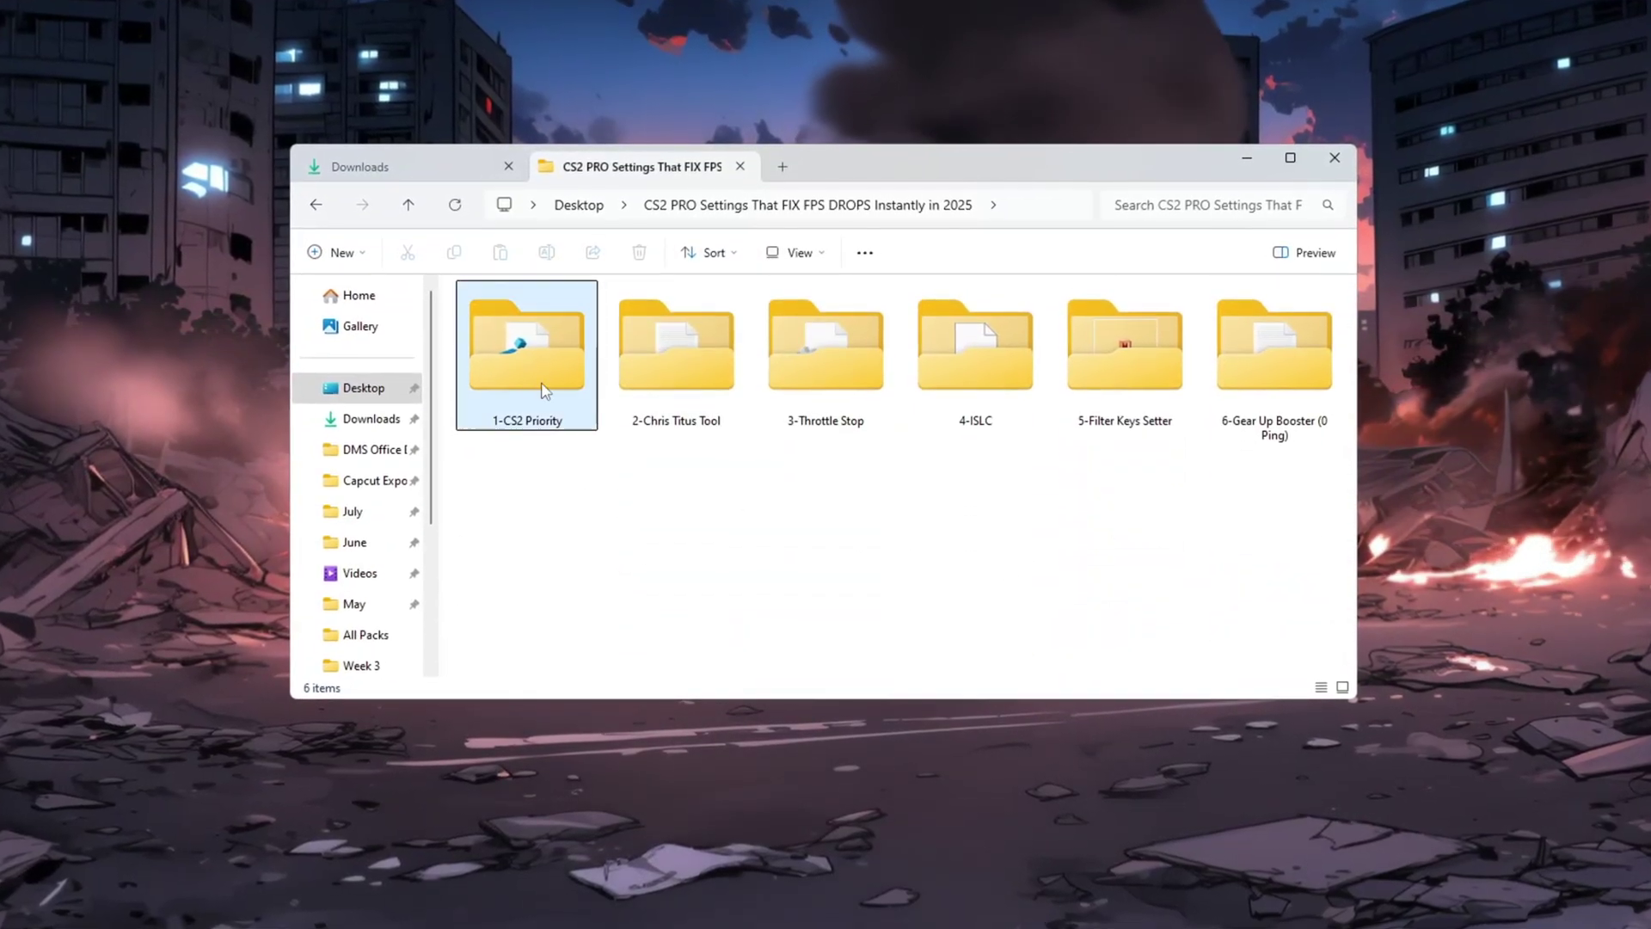
Open the 1-CS2 Priority folder and examine the High, Mid and Normal Priority registry files
double_click(541, 390)
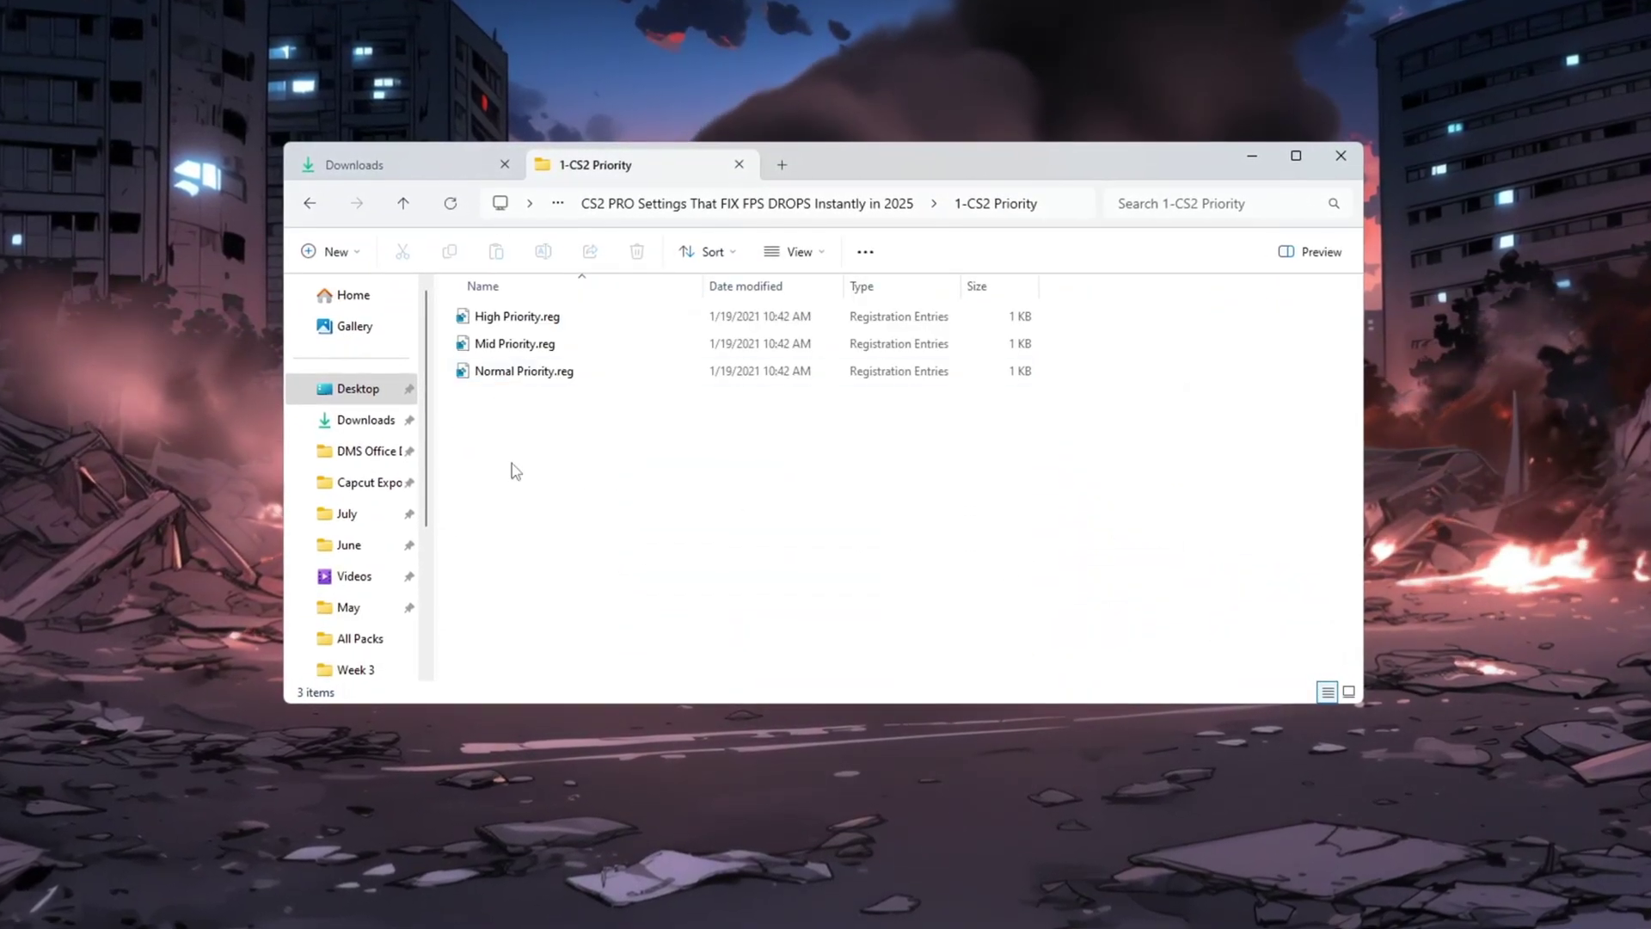
drag(712, 455, 815, 293)
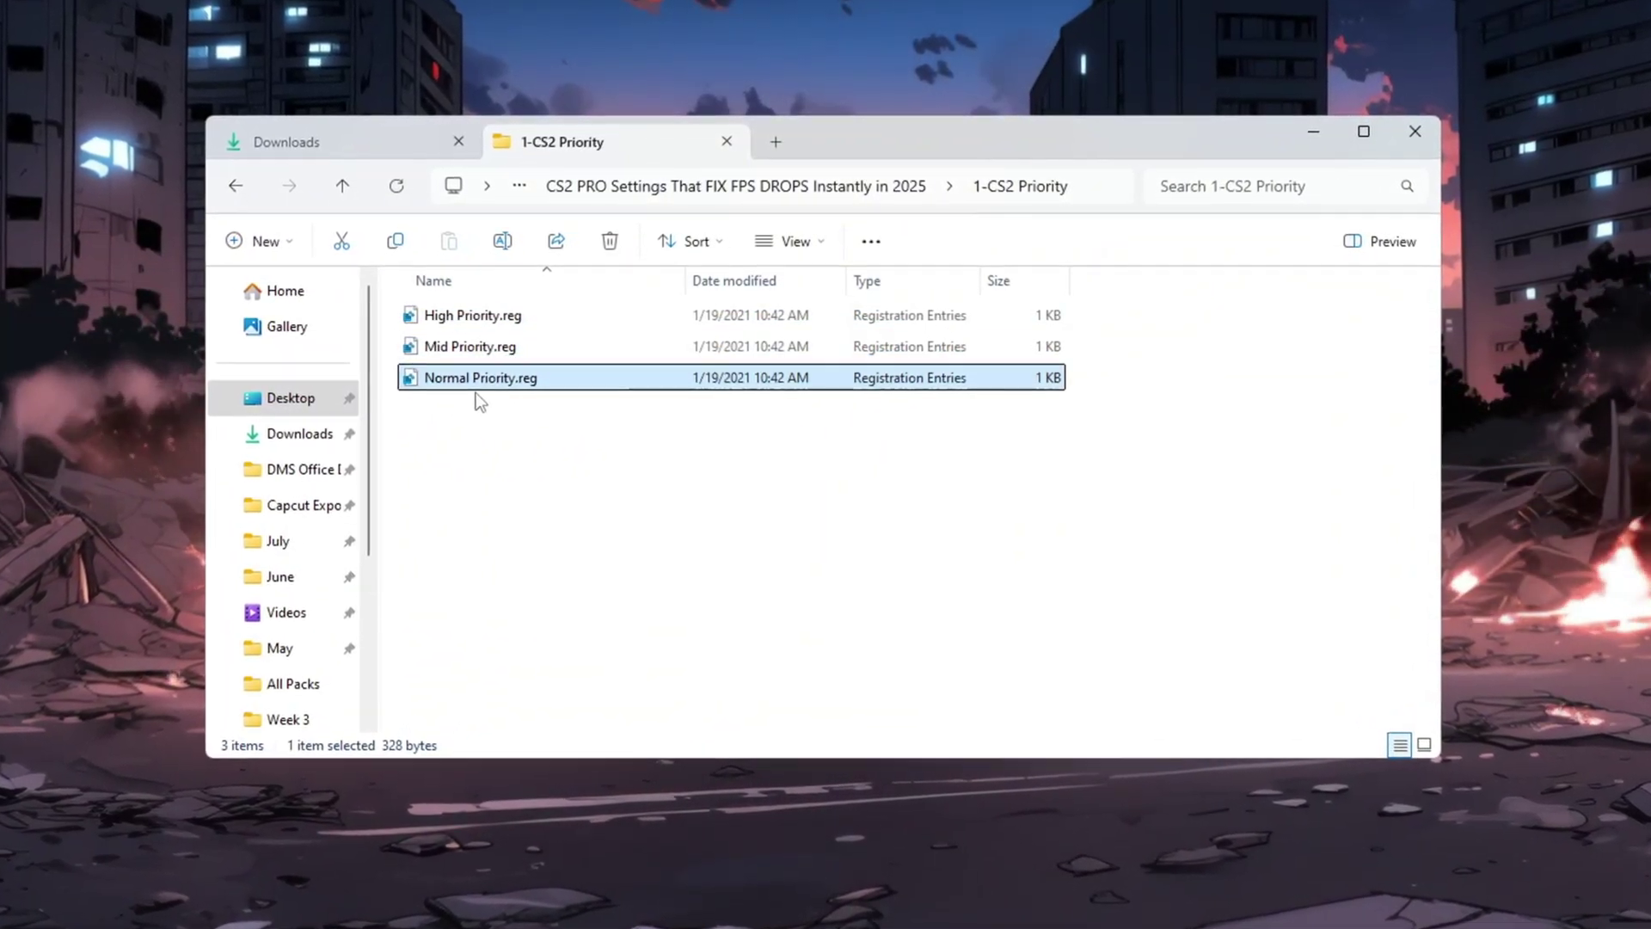
click(509, 349)
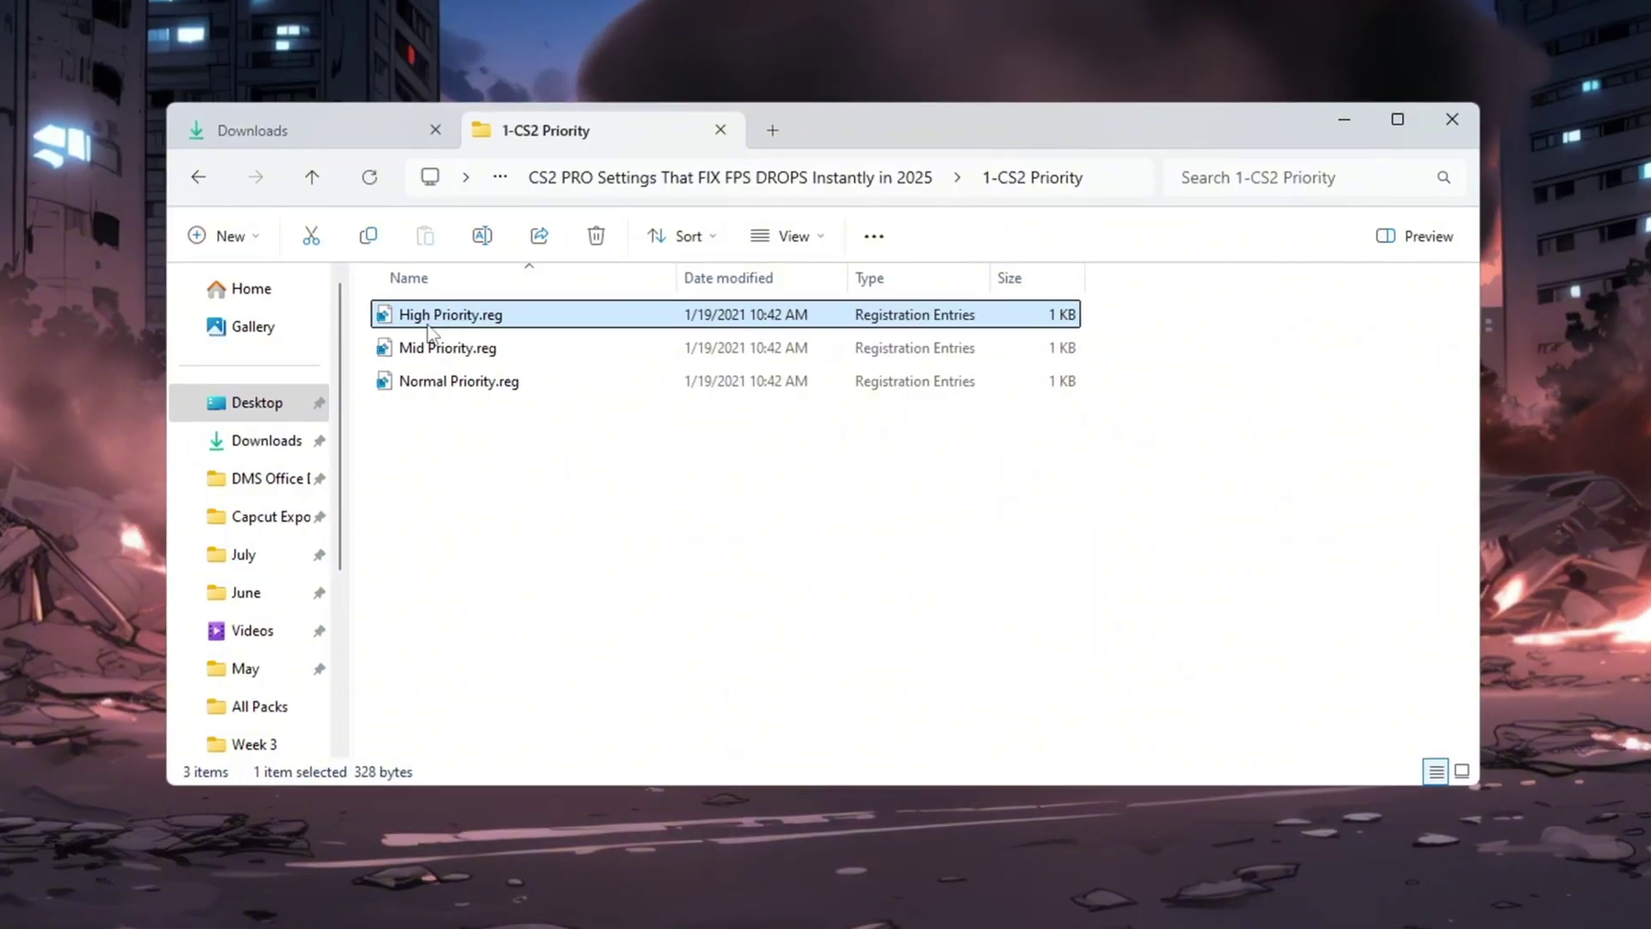
drag(543, 375, 679, 288)
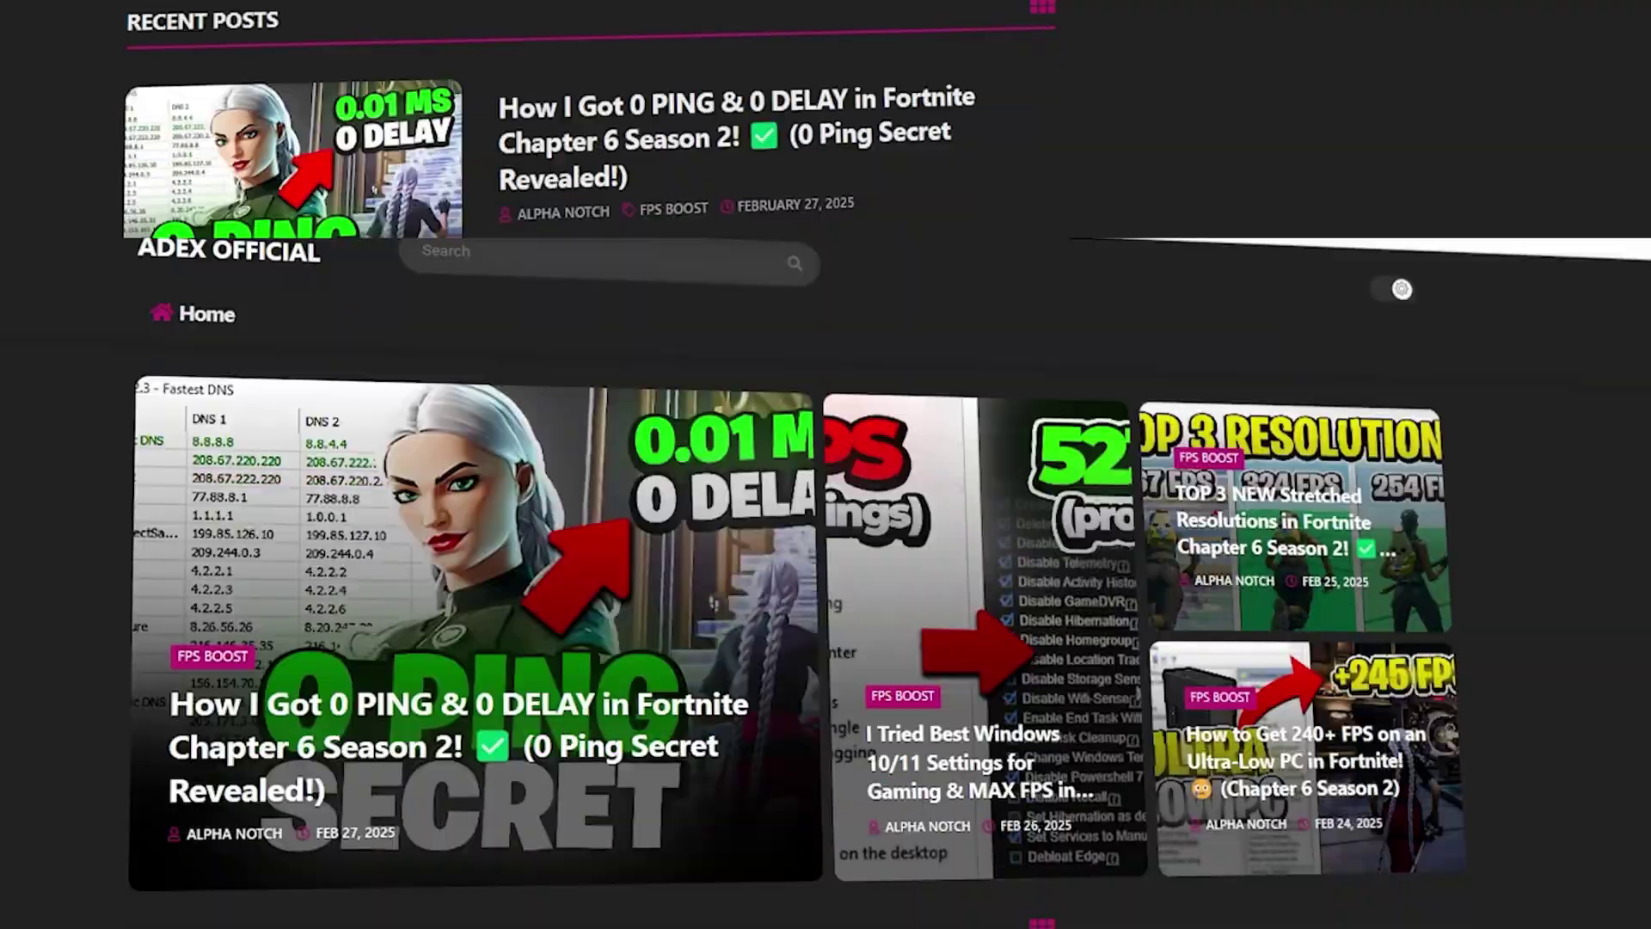
scroll(860, 516, down, 8)
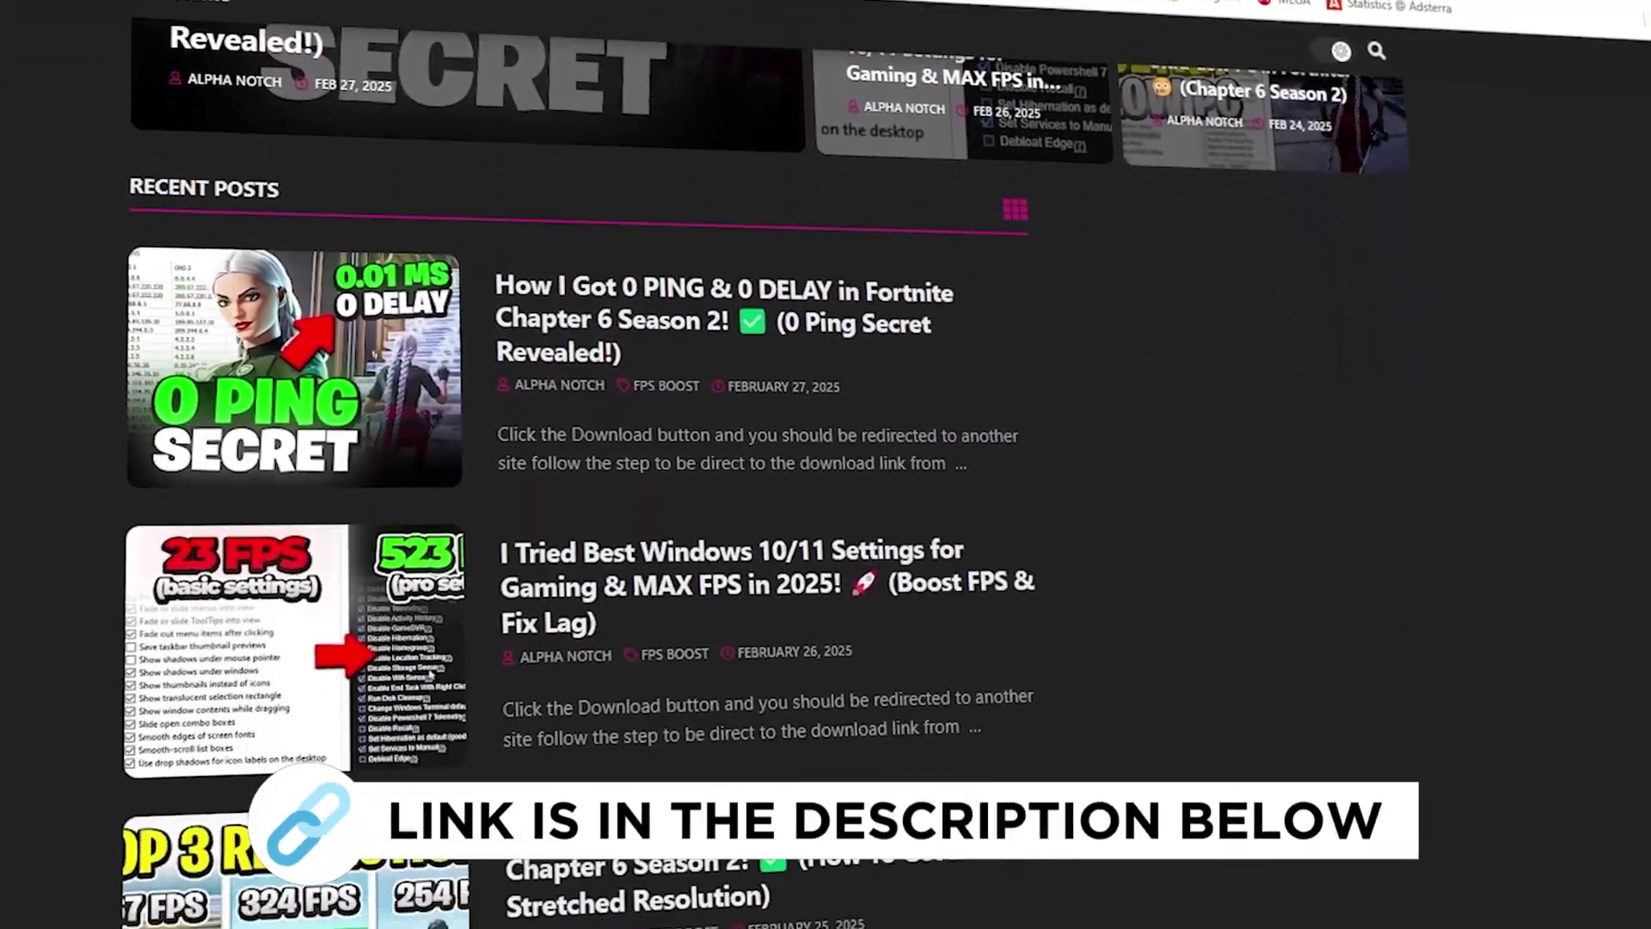
scroll(748, 464, down, 6)
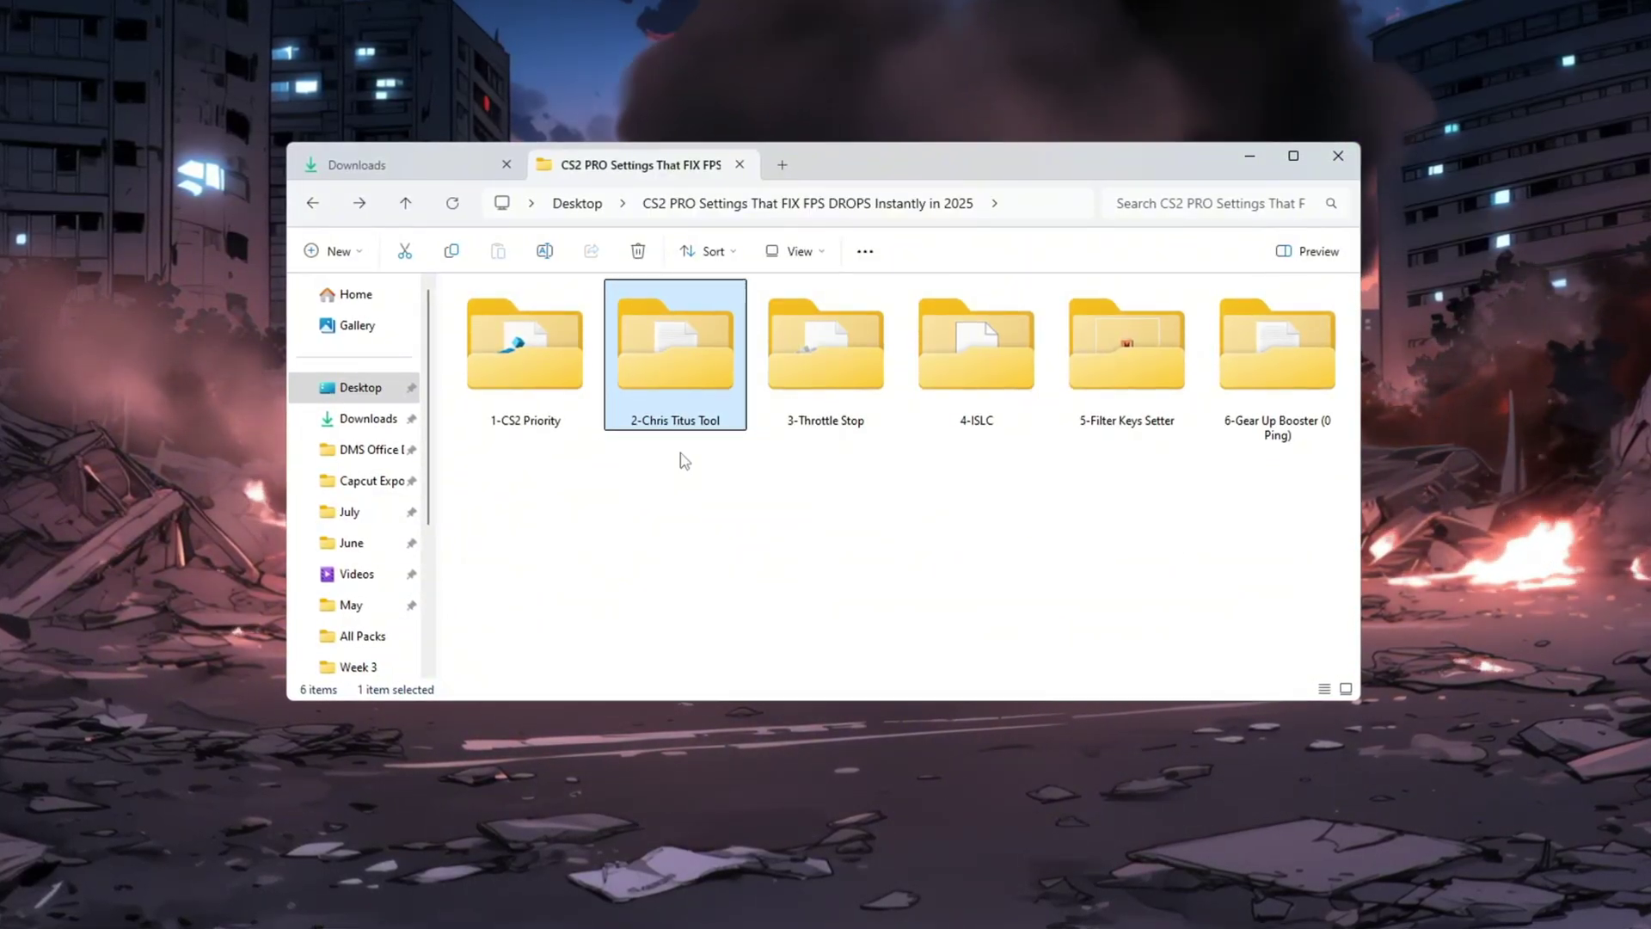
double_click(669, 370)
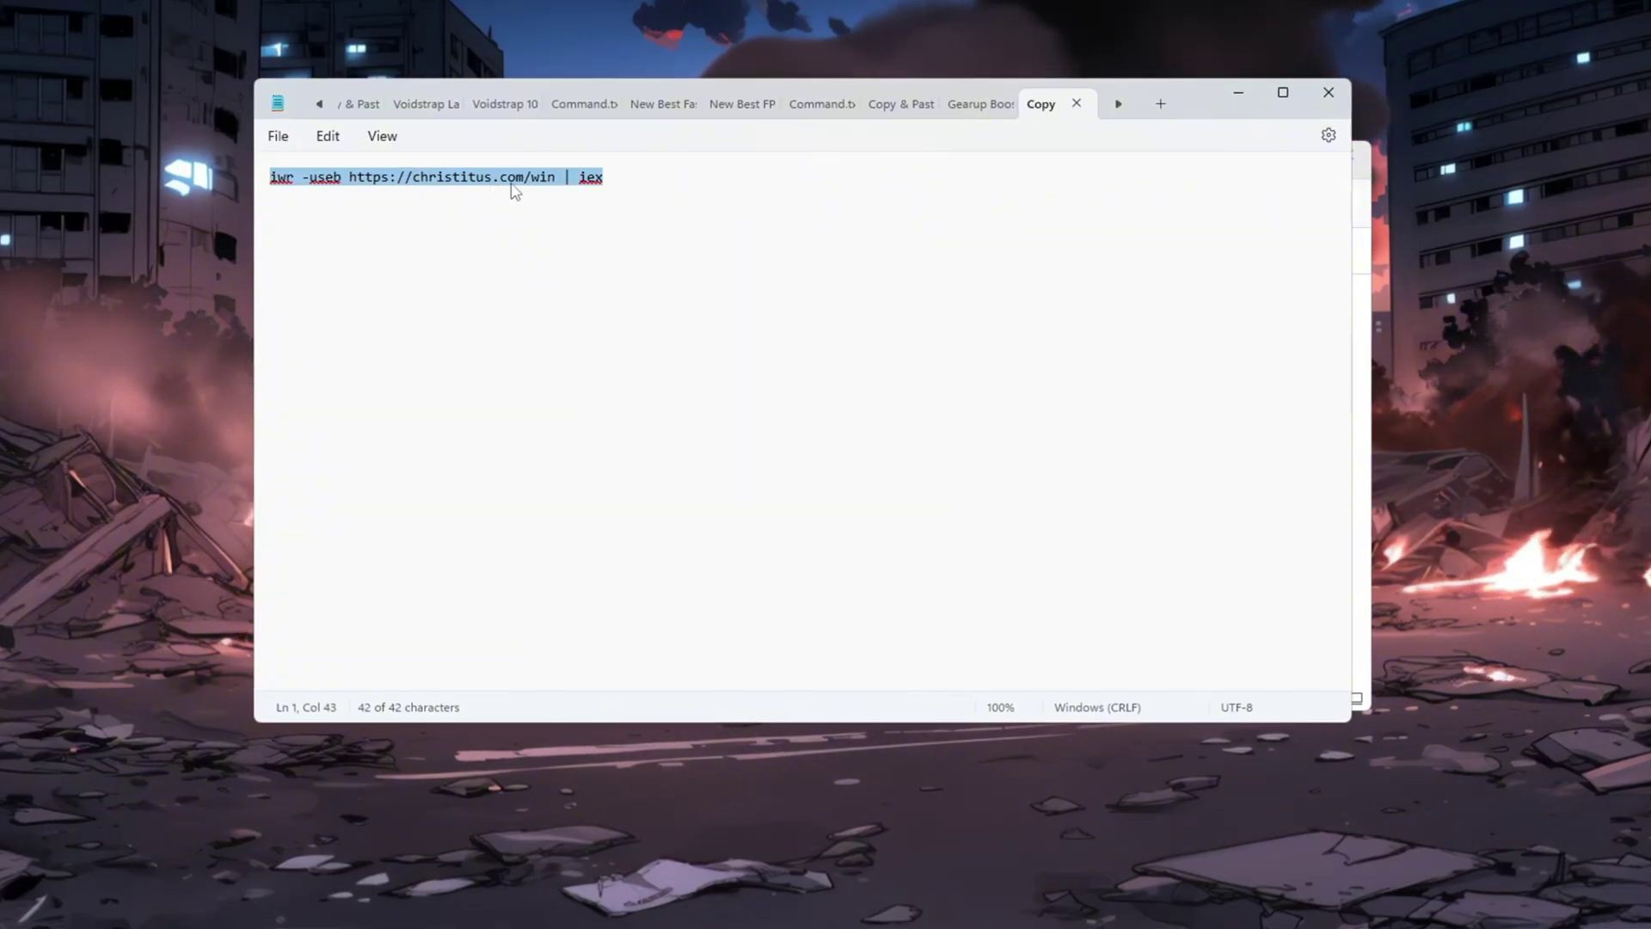
right_click(418, 188)
click(472, 285)
Start Windows PowerShell as administrator and run the copied Chris Titus Tool command
key(super)
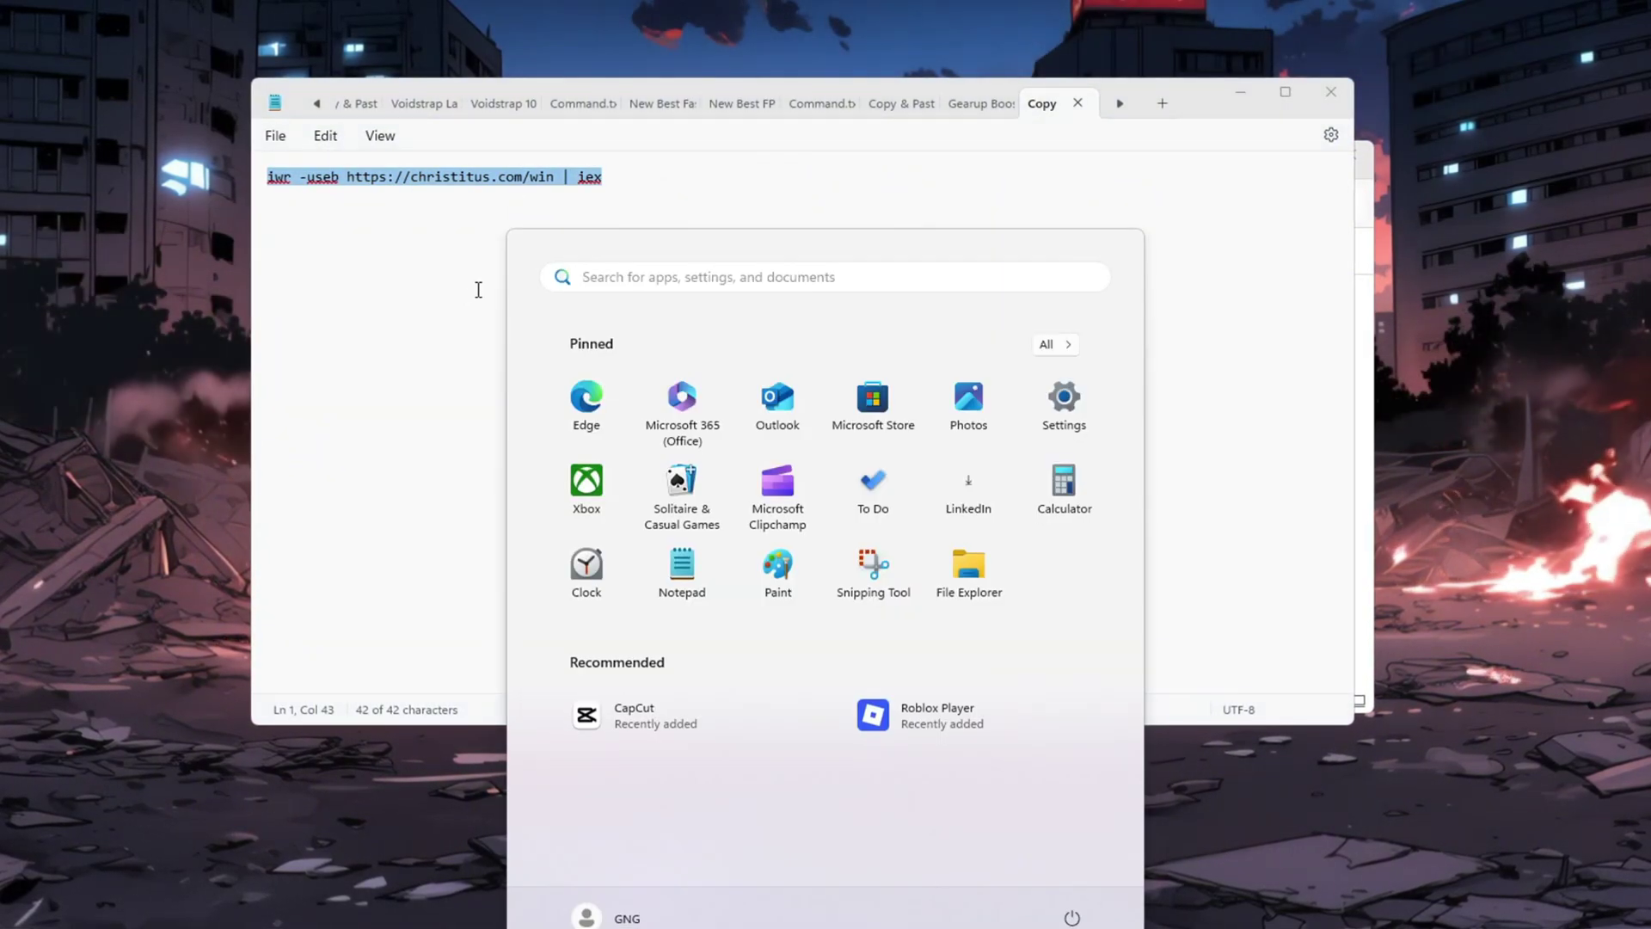
text(powe)
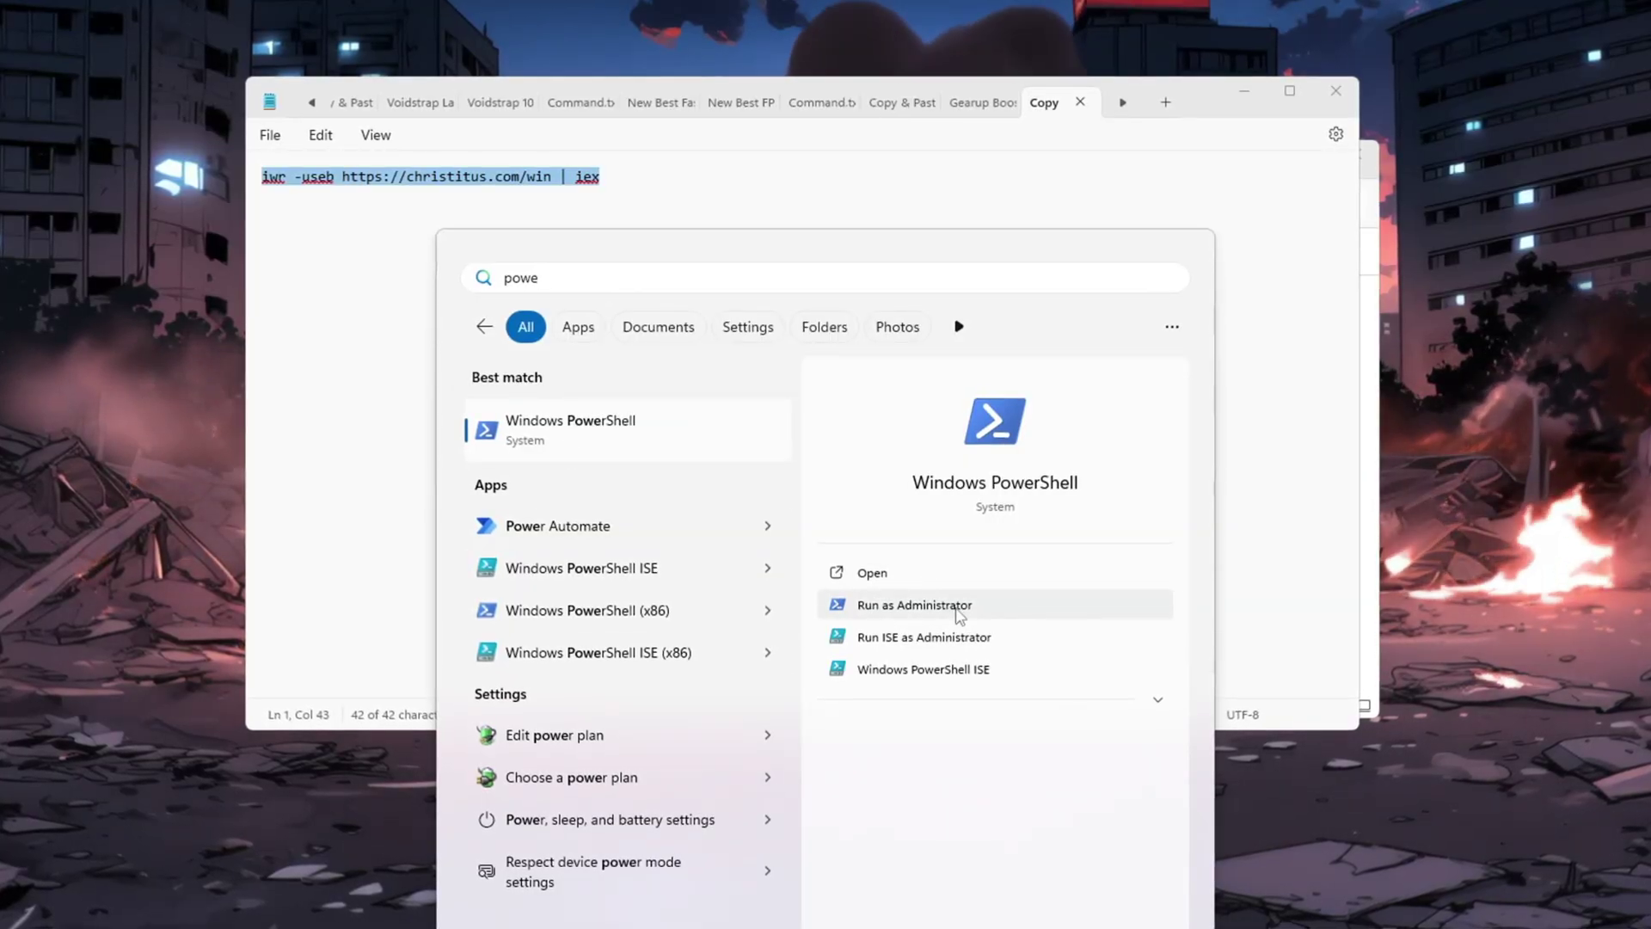
click(915, 604)
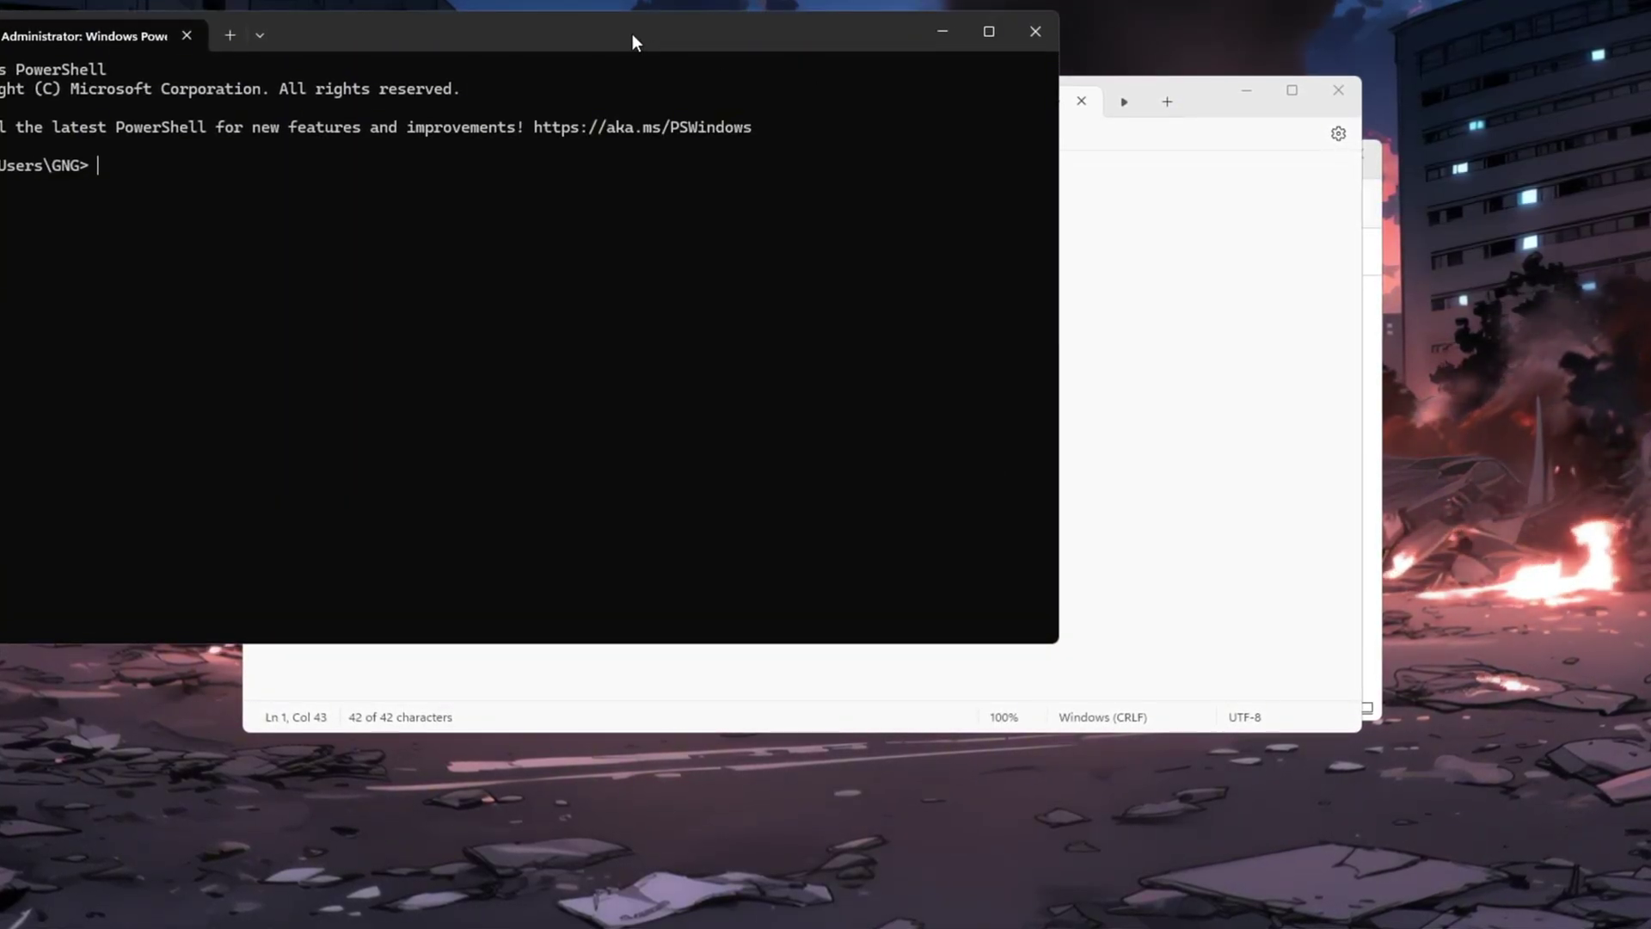
drag(632, 34, 864, 105)
key(ctrl+v)
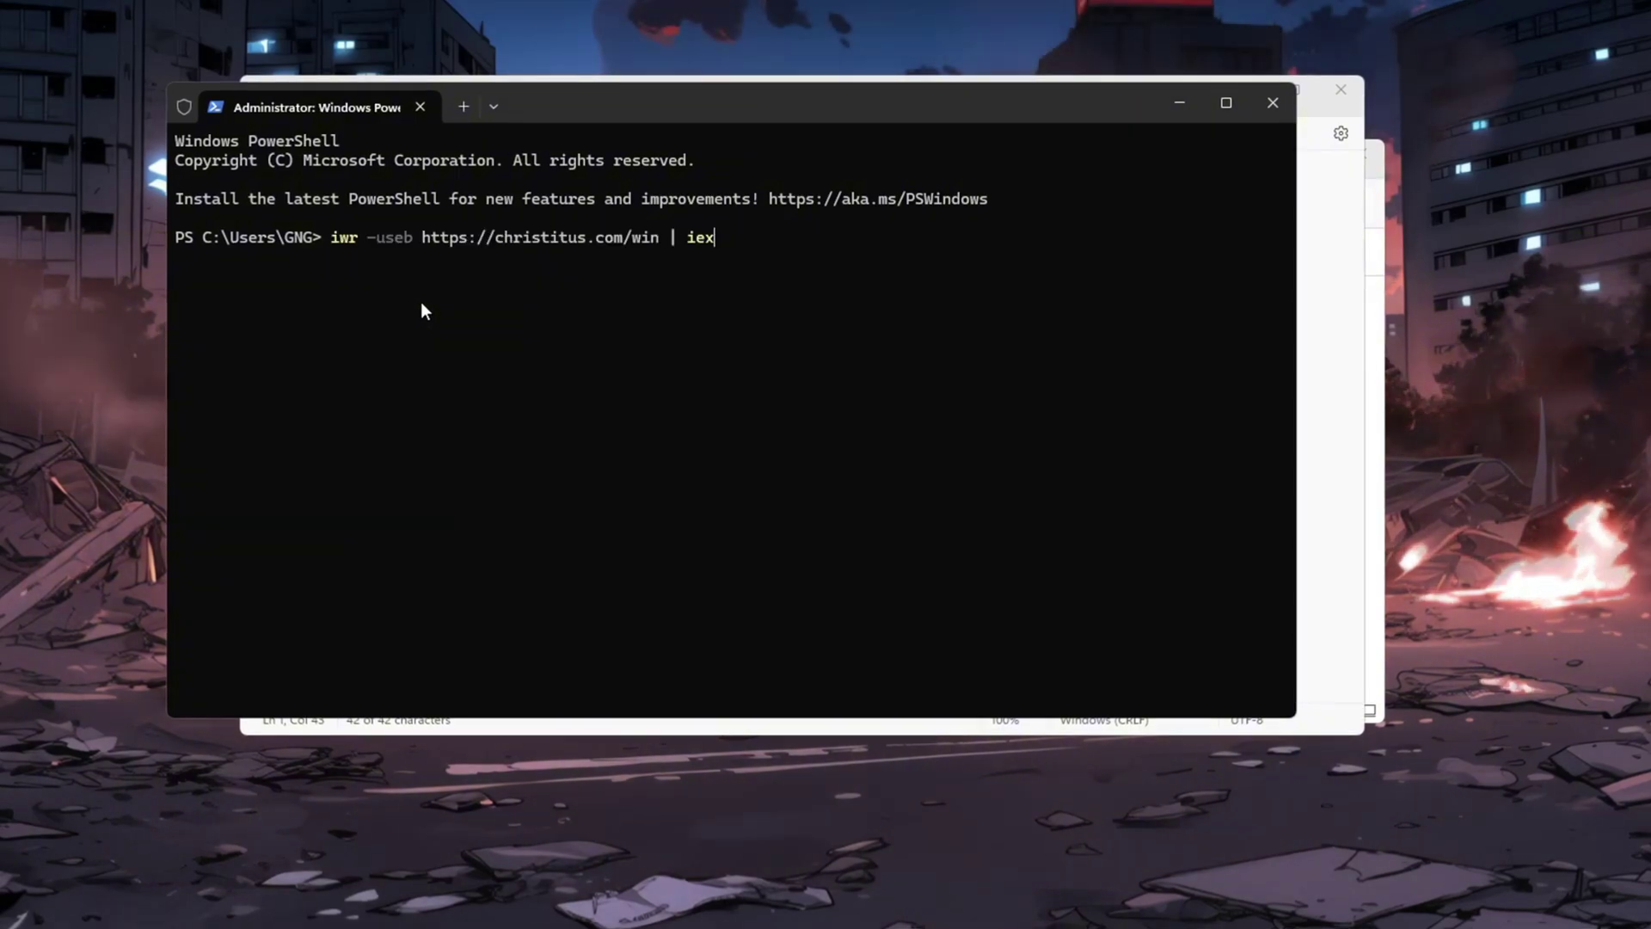
key(Return)
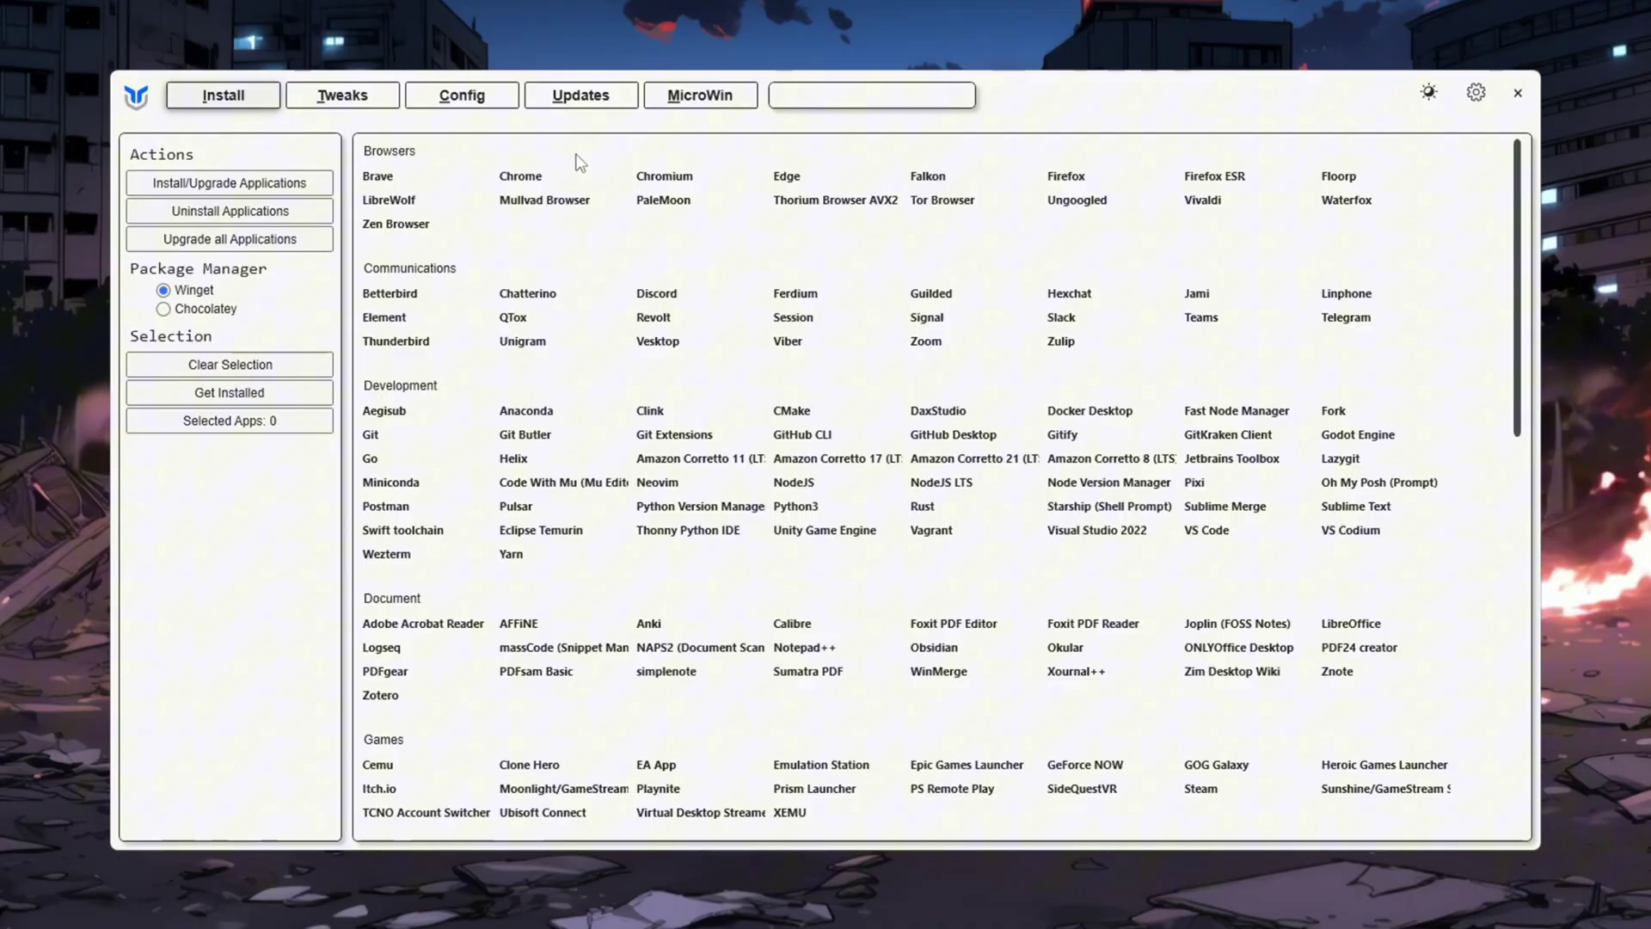
Open the utility's Tweaks section and choose the Minimal recommended selection, reviewing the available tweaks
click(360, 96)
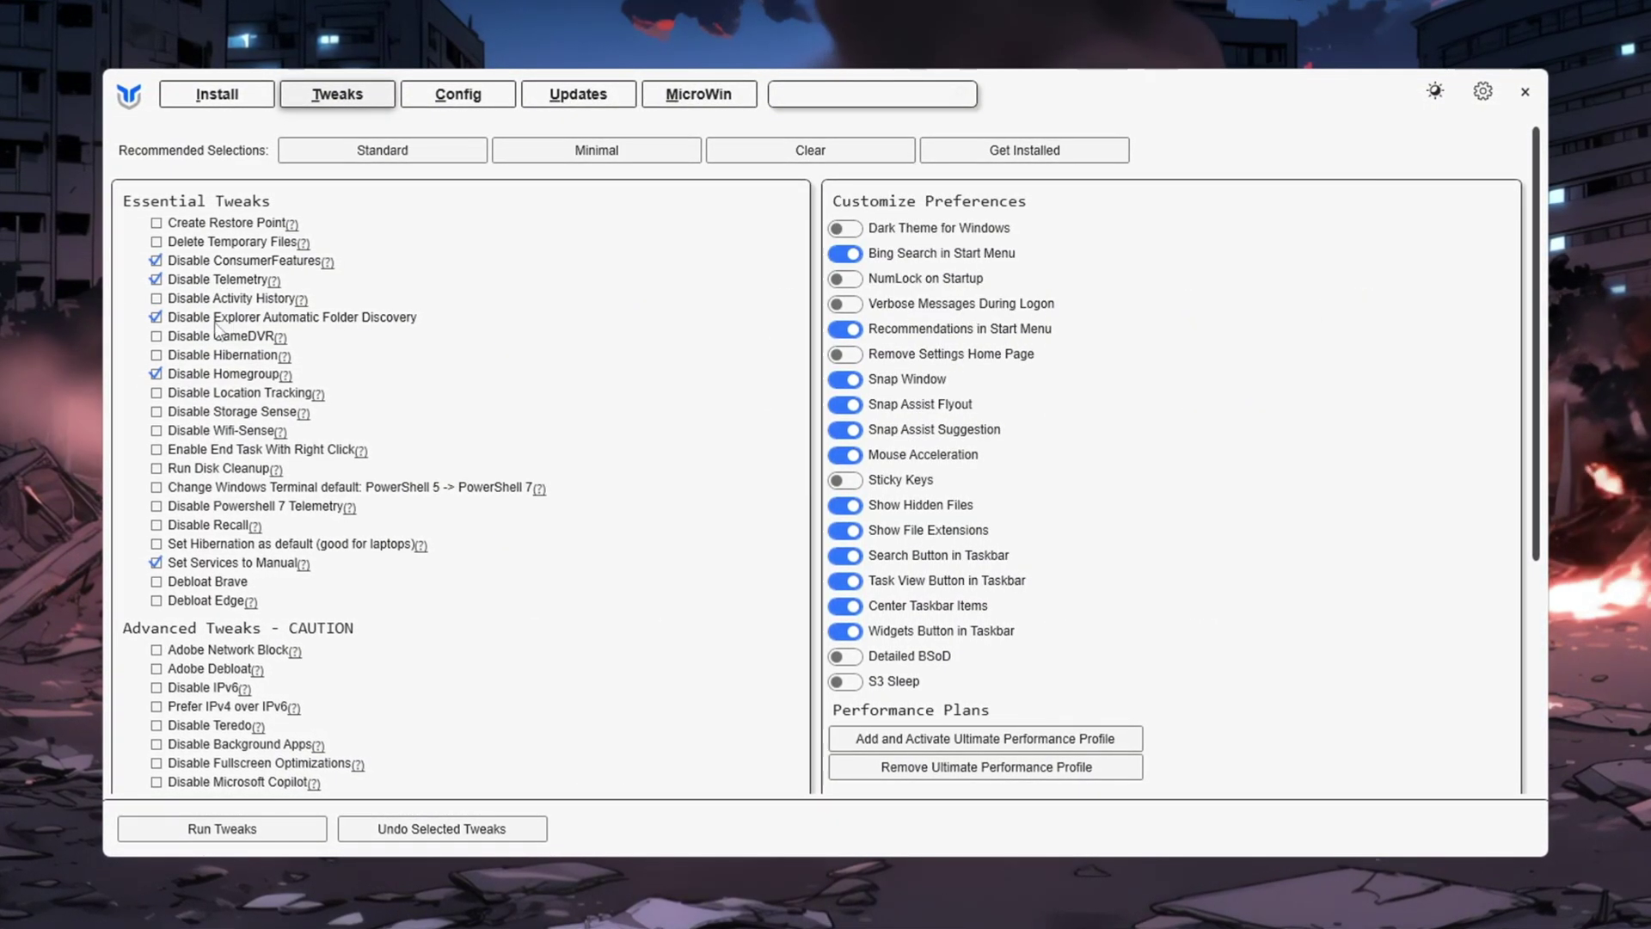
scroll(554, 514, down, 5)
scroll(563, 426, up, 5)
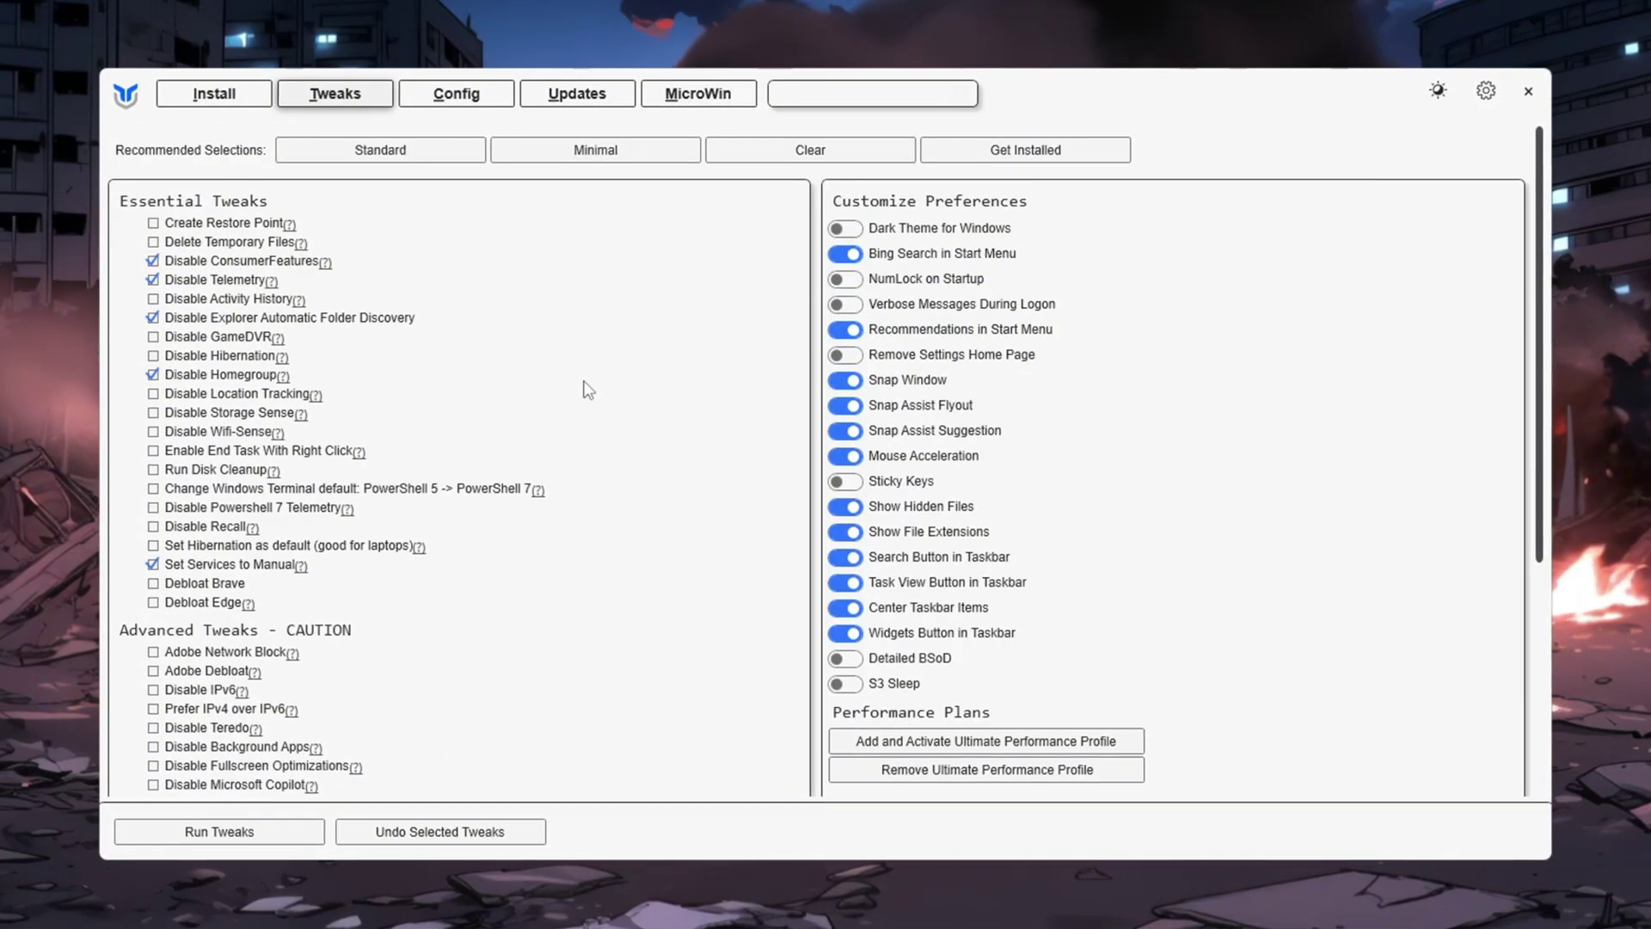
click(338, 151)
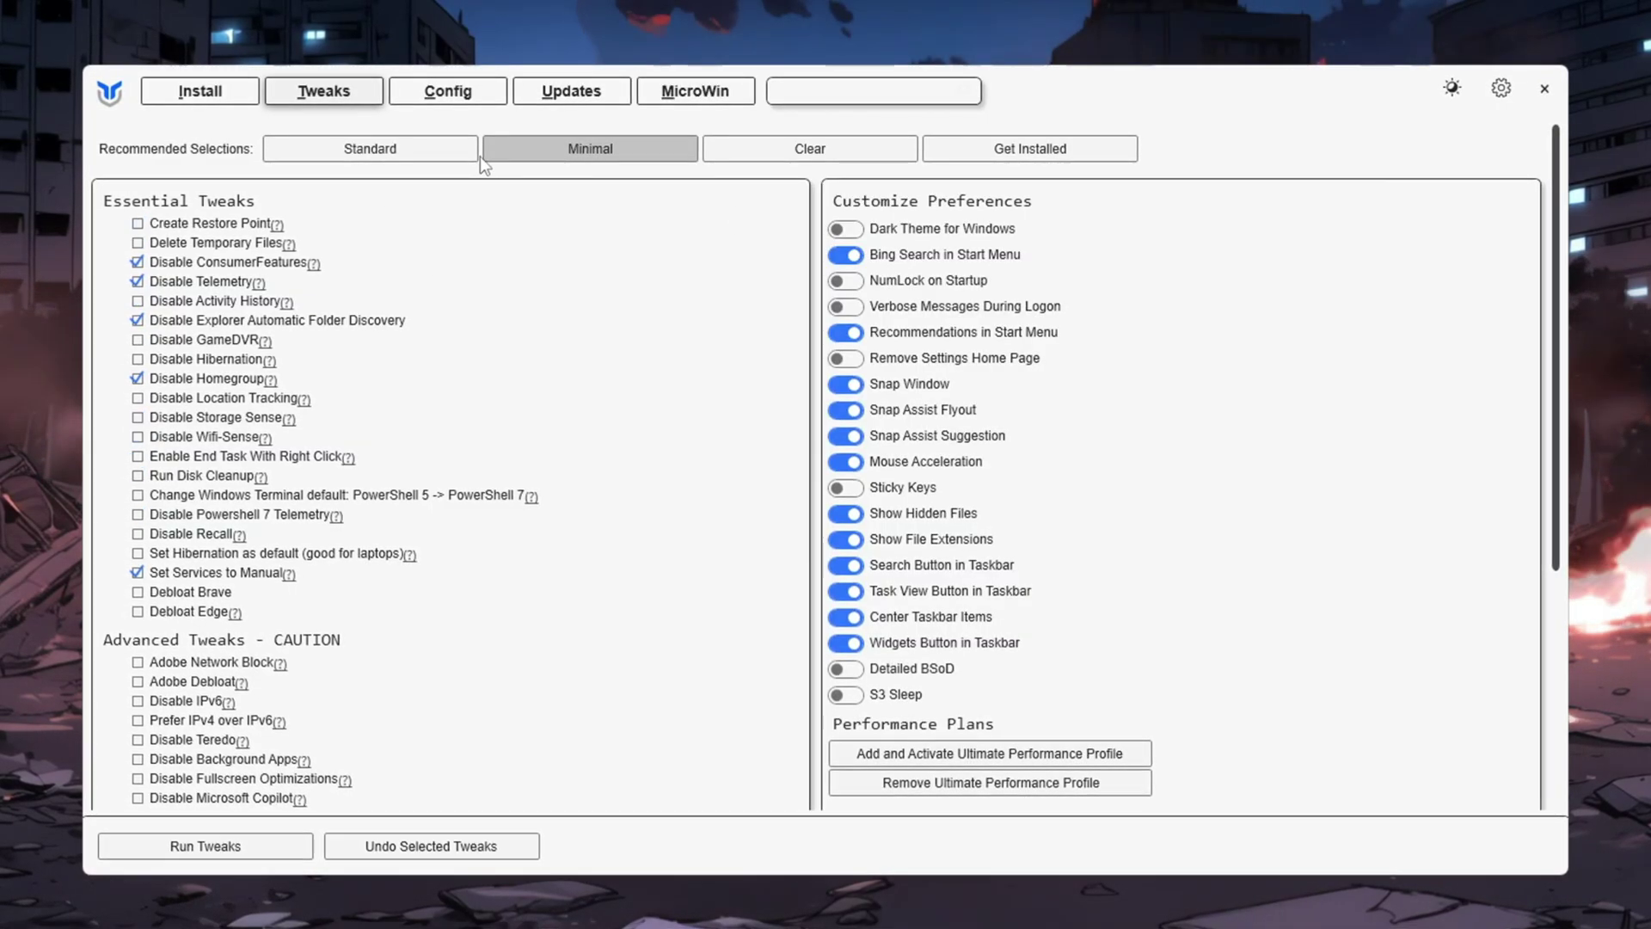
scroll(373, 181, down, 5)
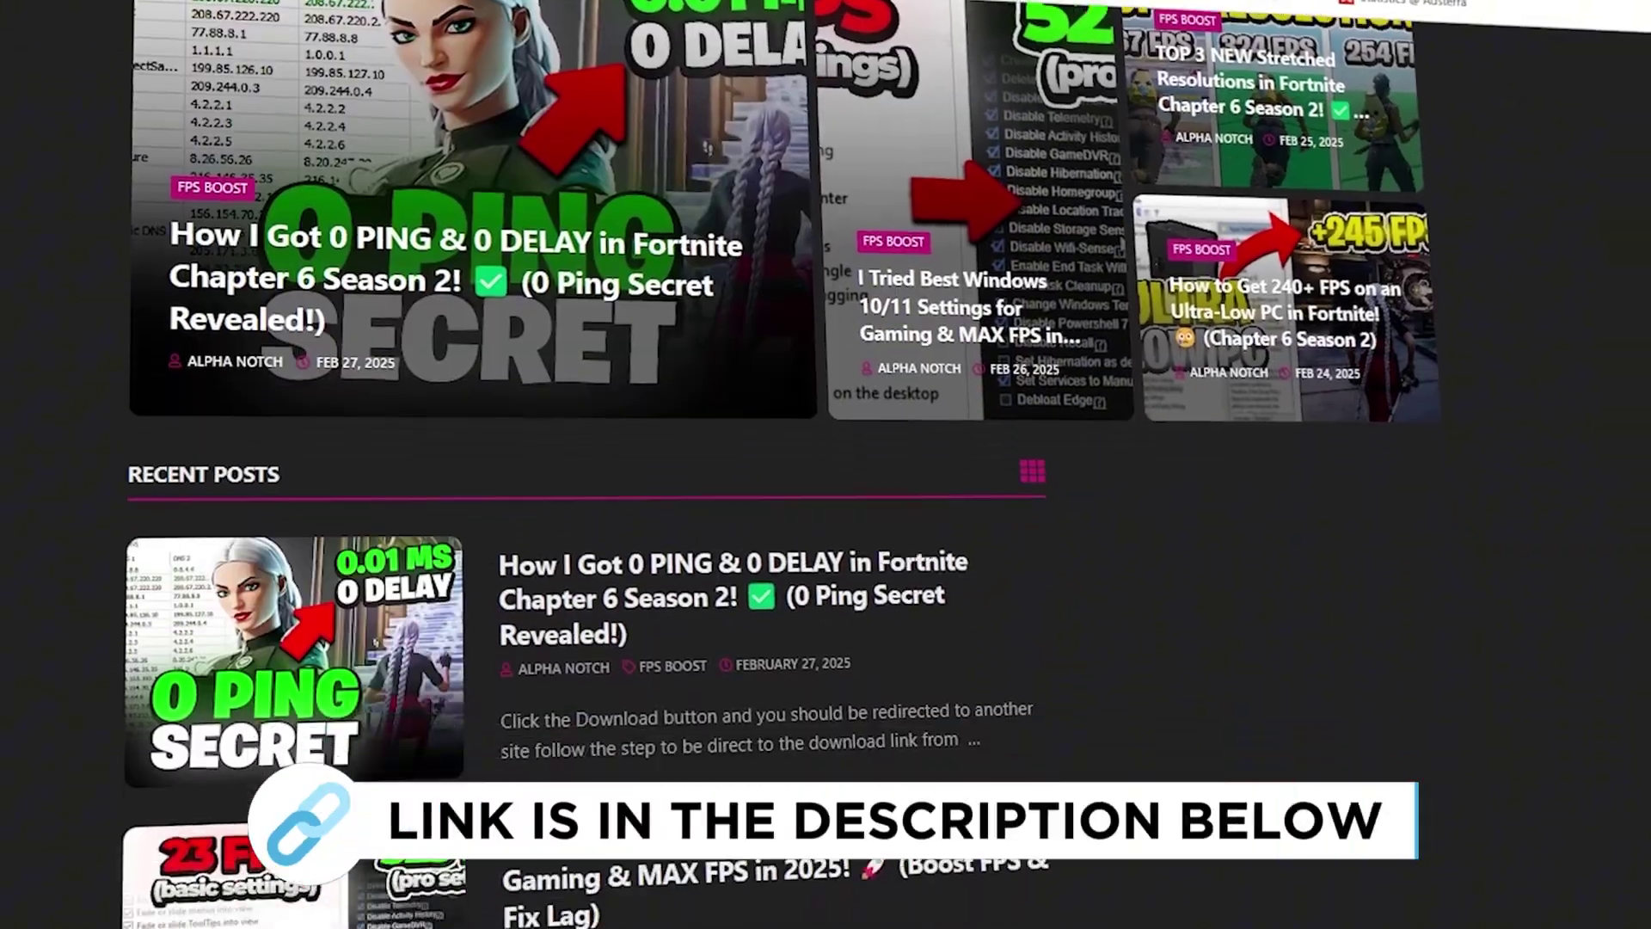
scroll(585, 464, down, 8)
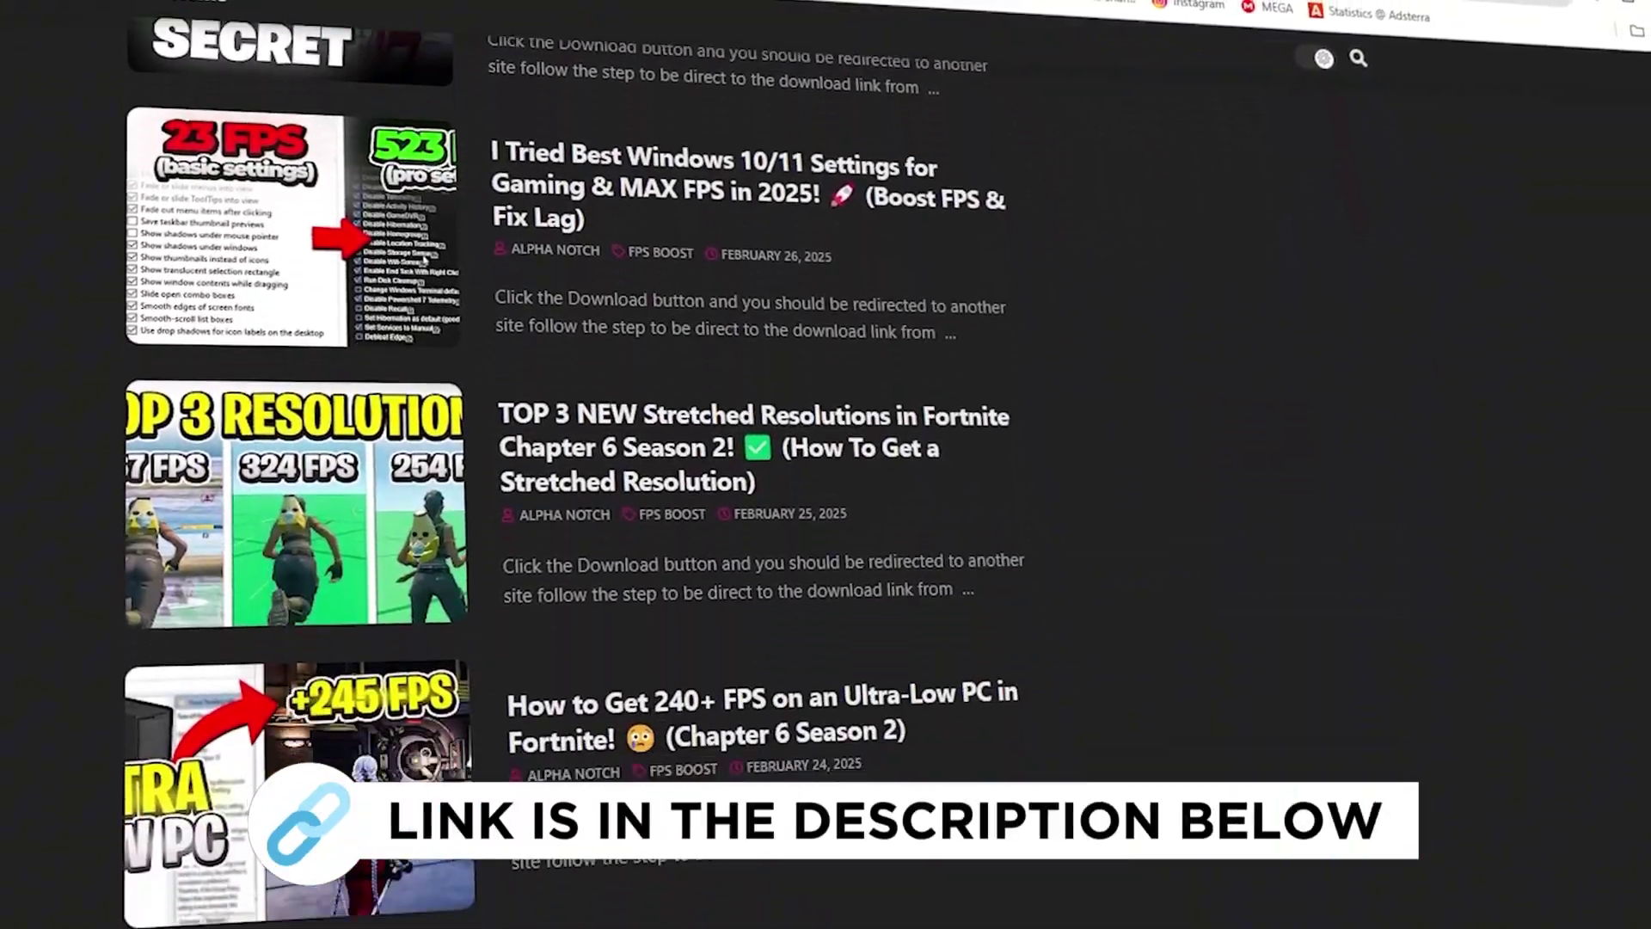
scroll(585, 465, down, 6)
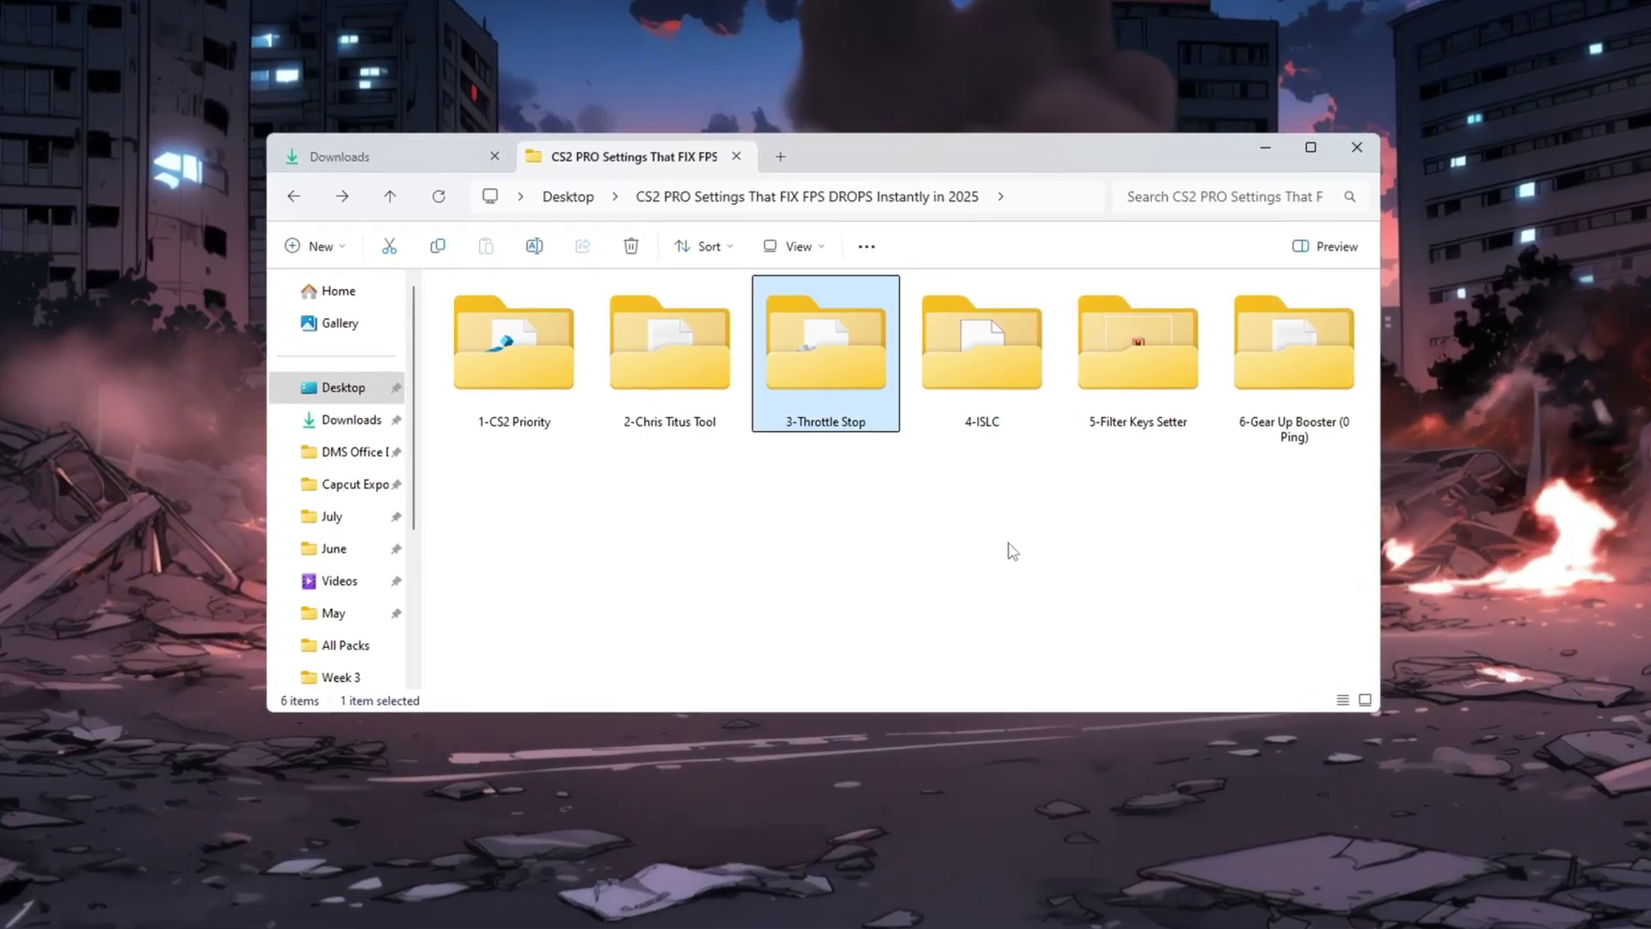
Launch ThrottleStop.exe from the 3-Throttle Stop folder
double_click(806, 415)
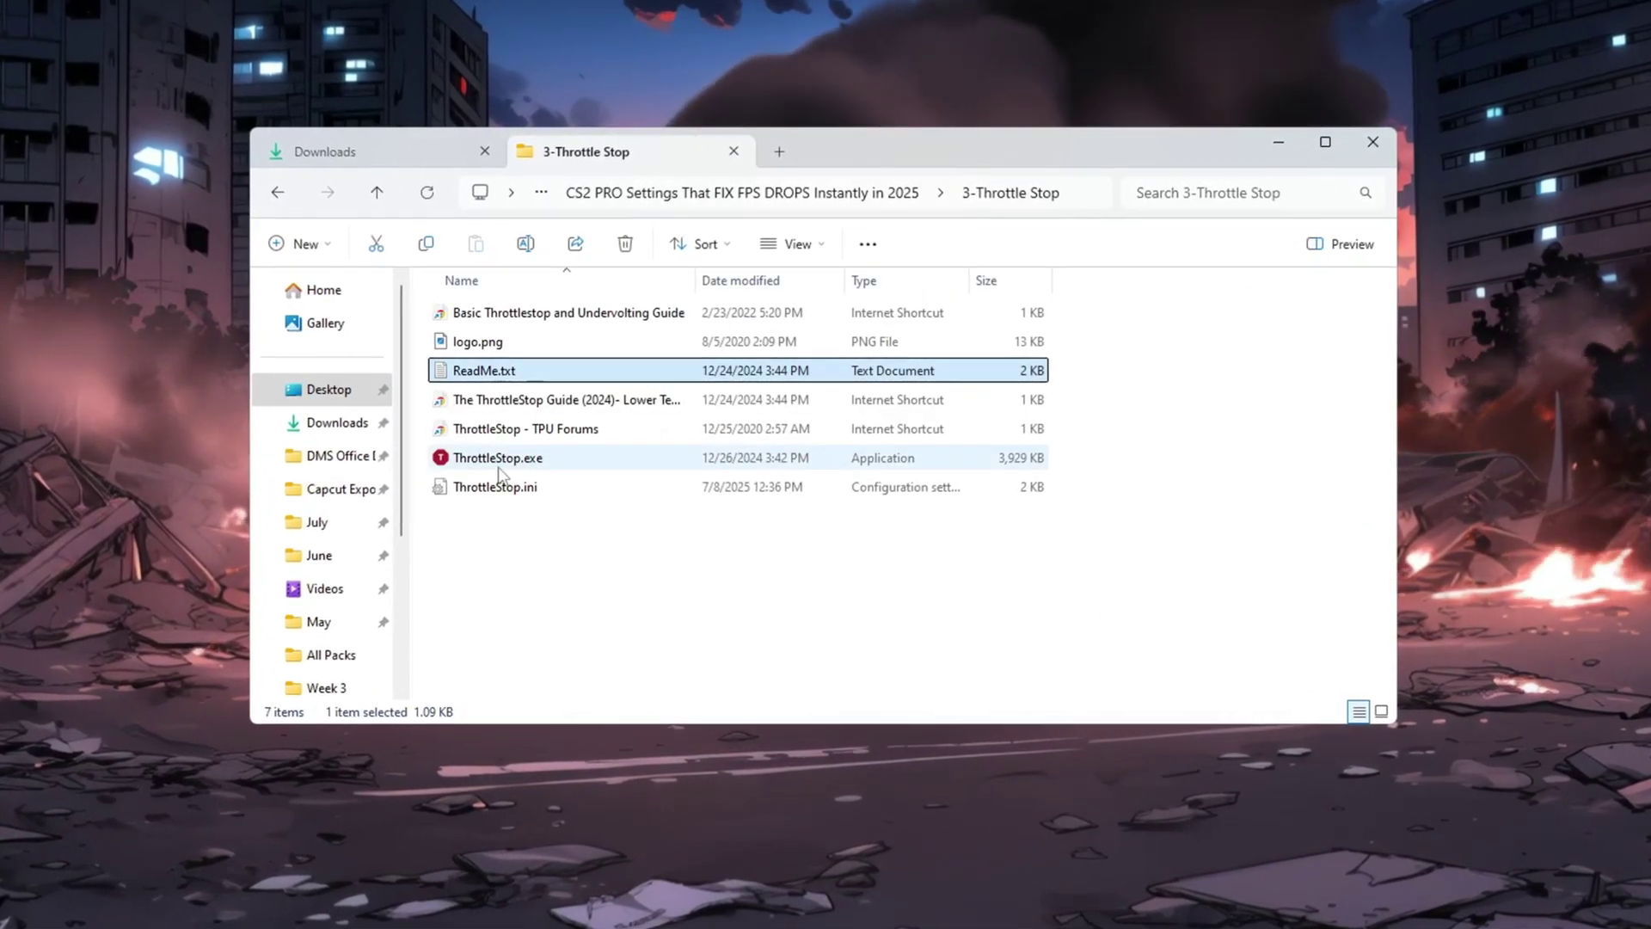
click(519, 454)
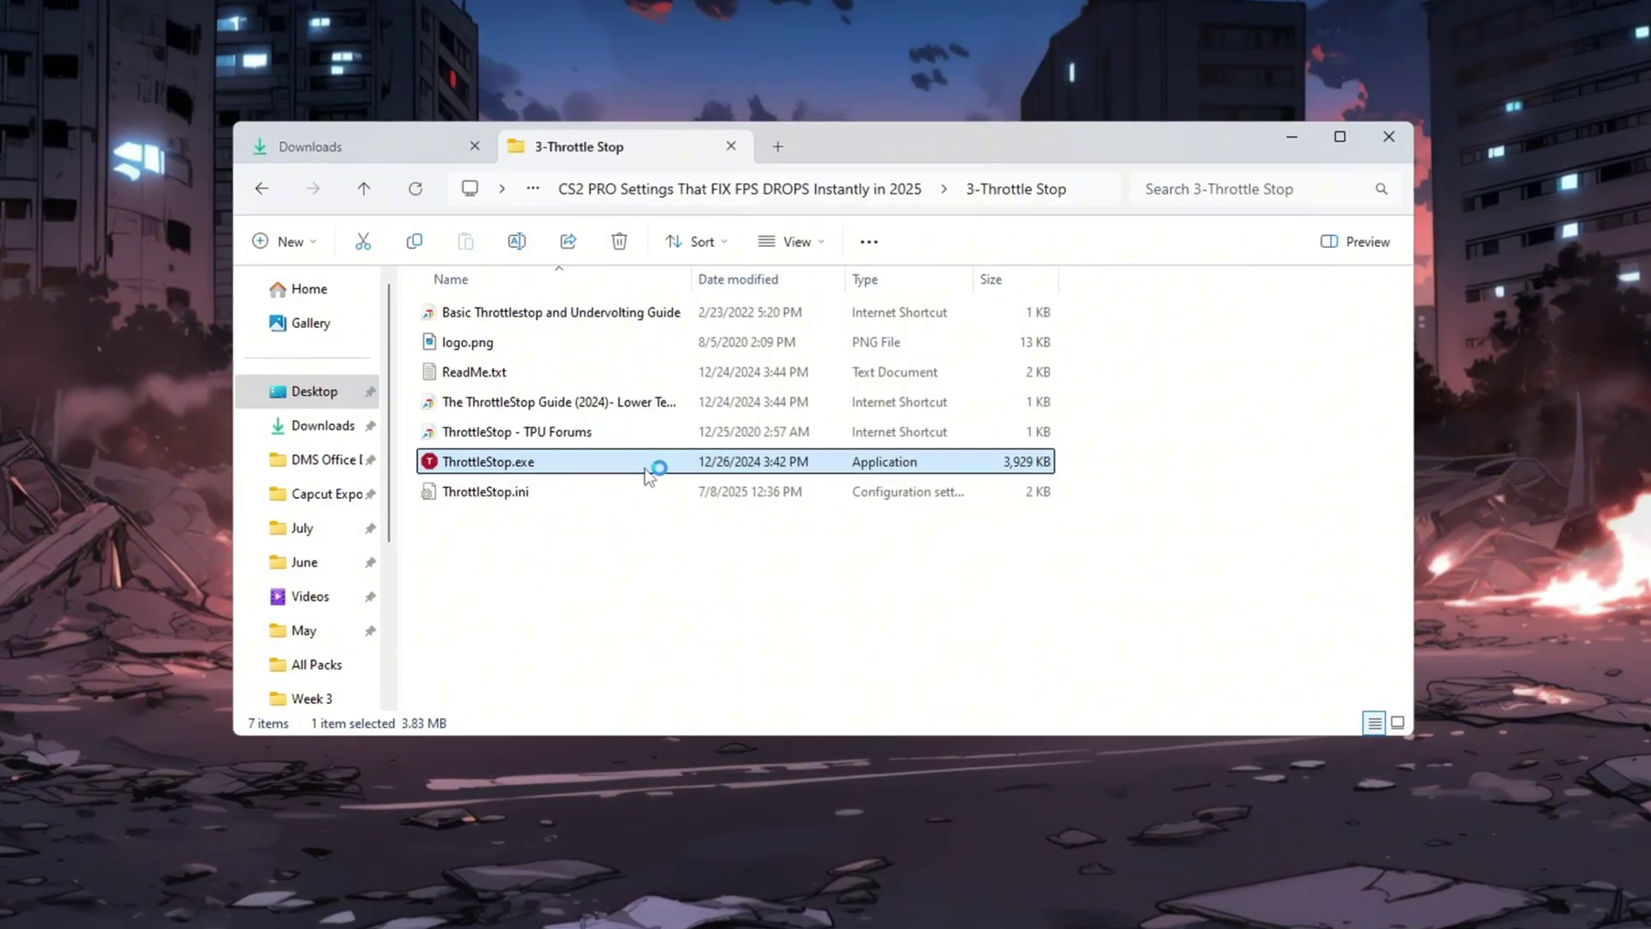
double_click(653, 472)
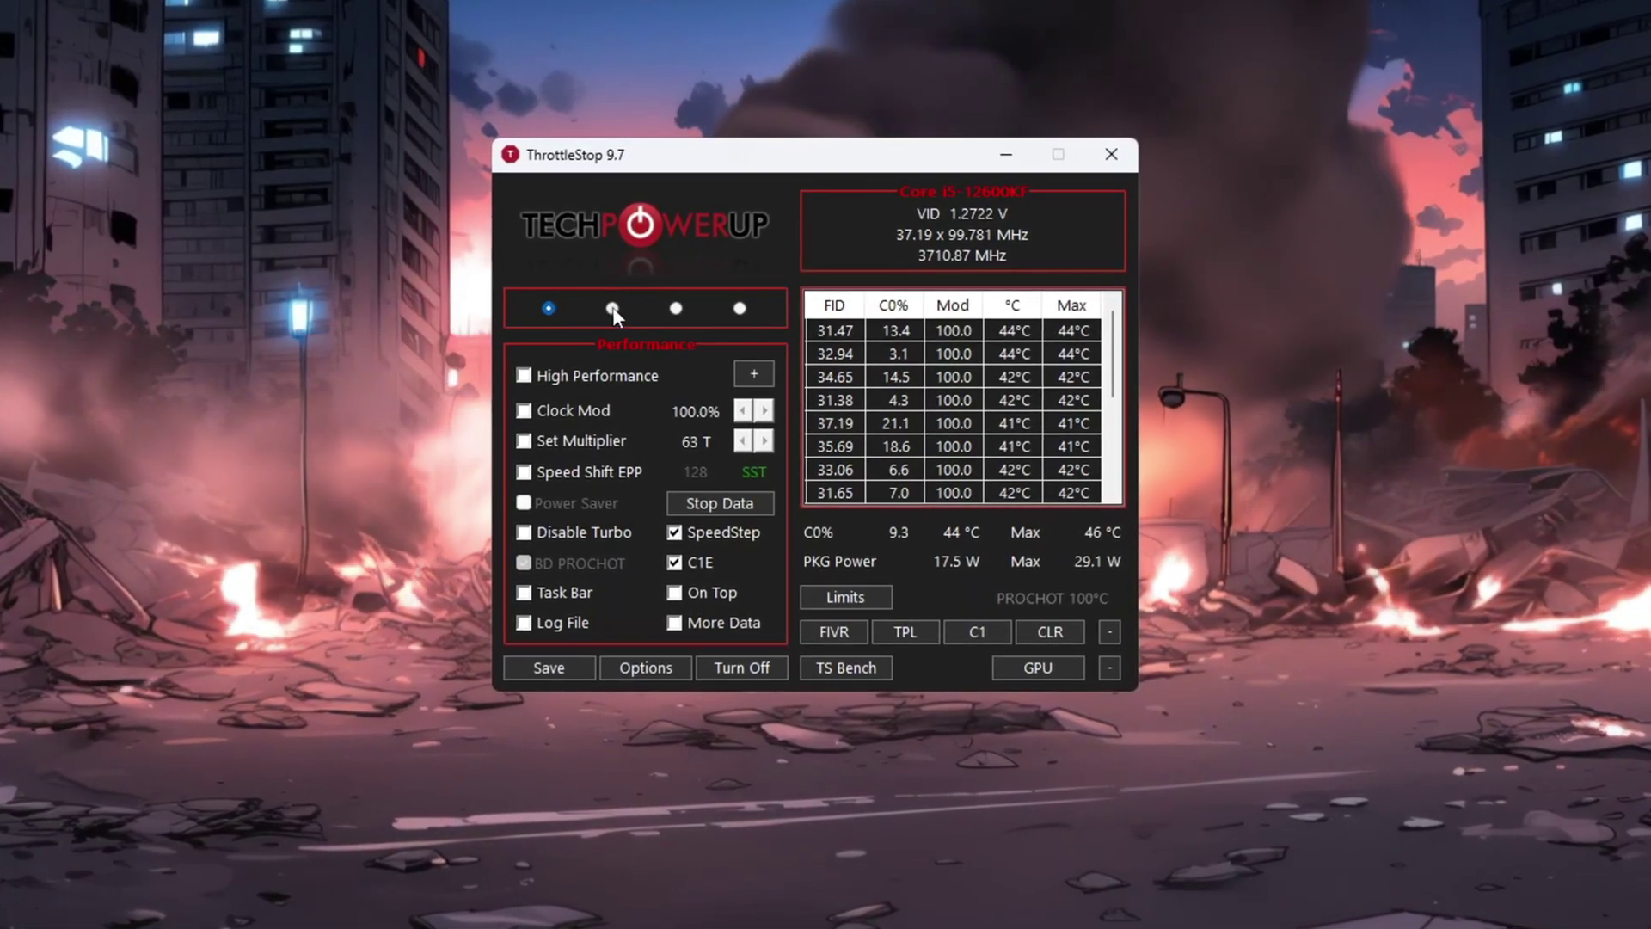
Switch ThrottleStop to the Game profile and enable the High Performance option
click(677, 308)
click(738, 308)
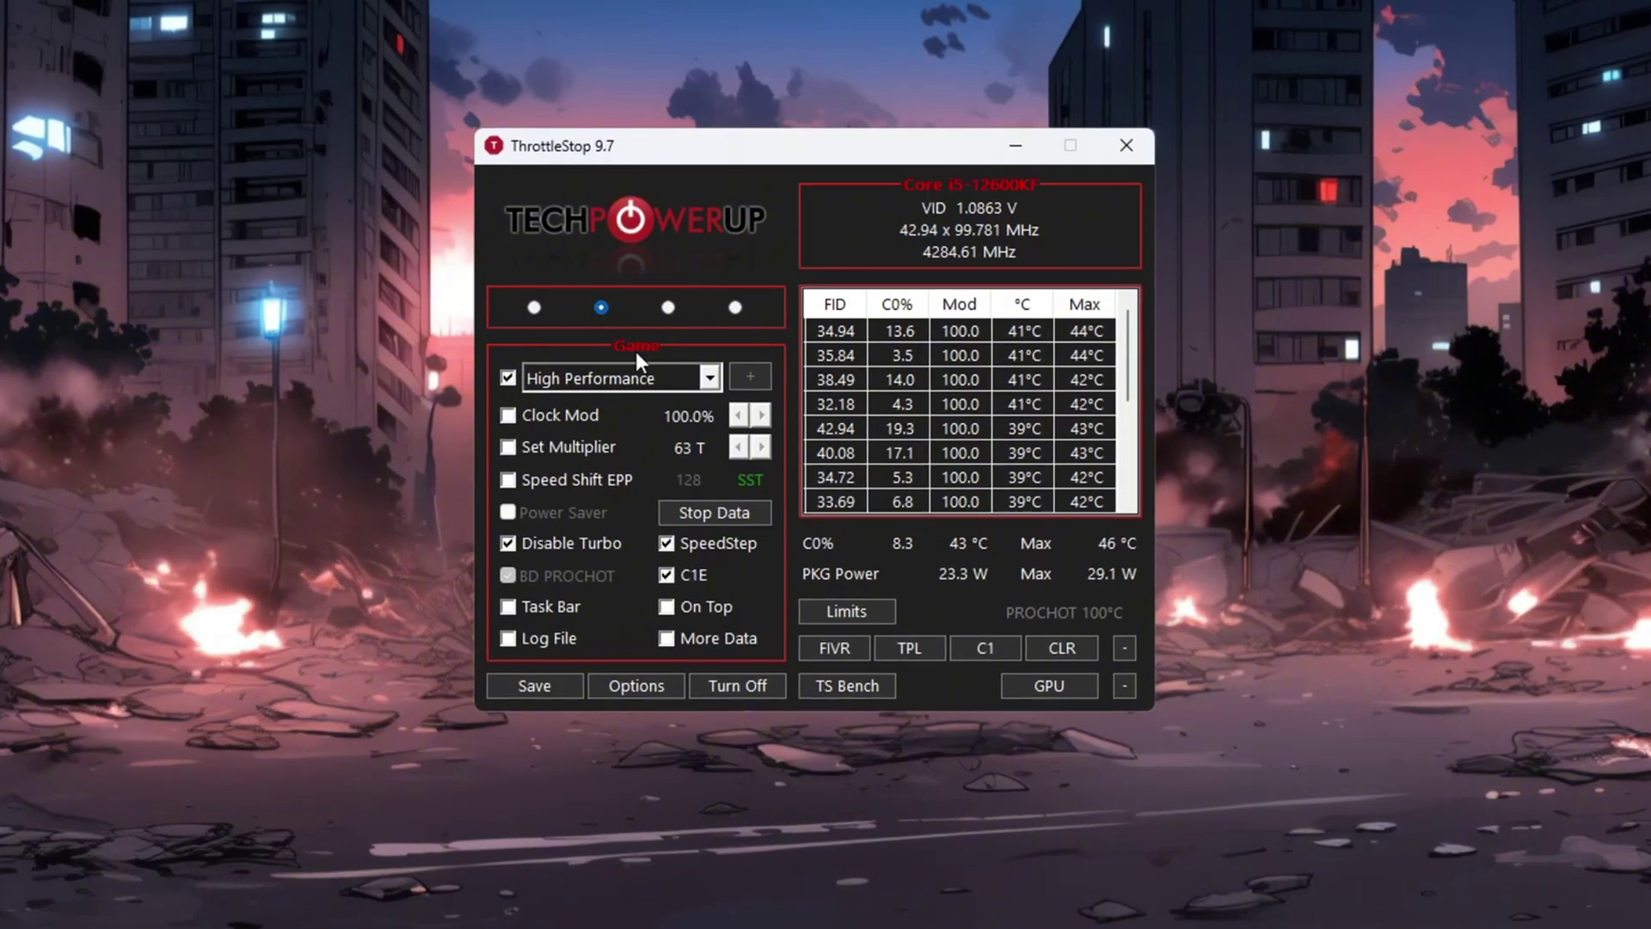
click(510, 377)
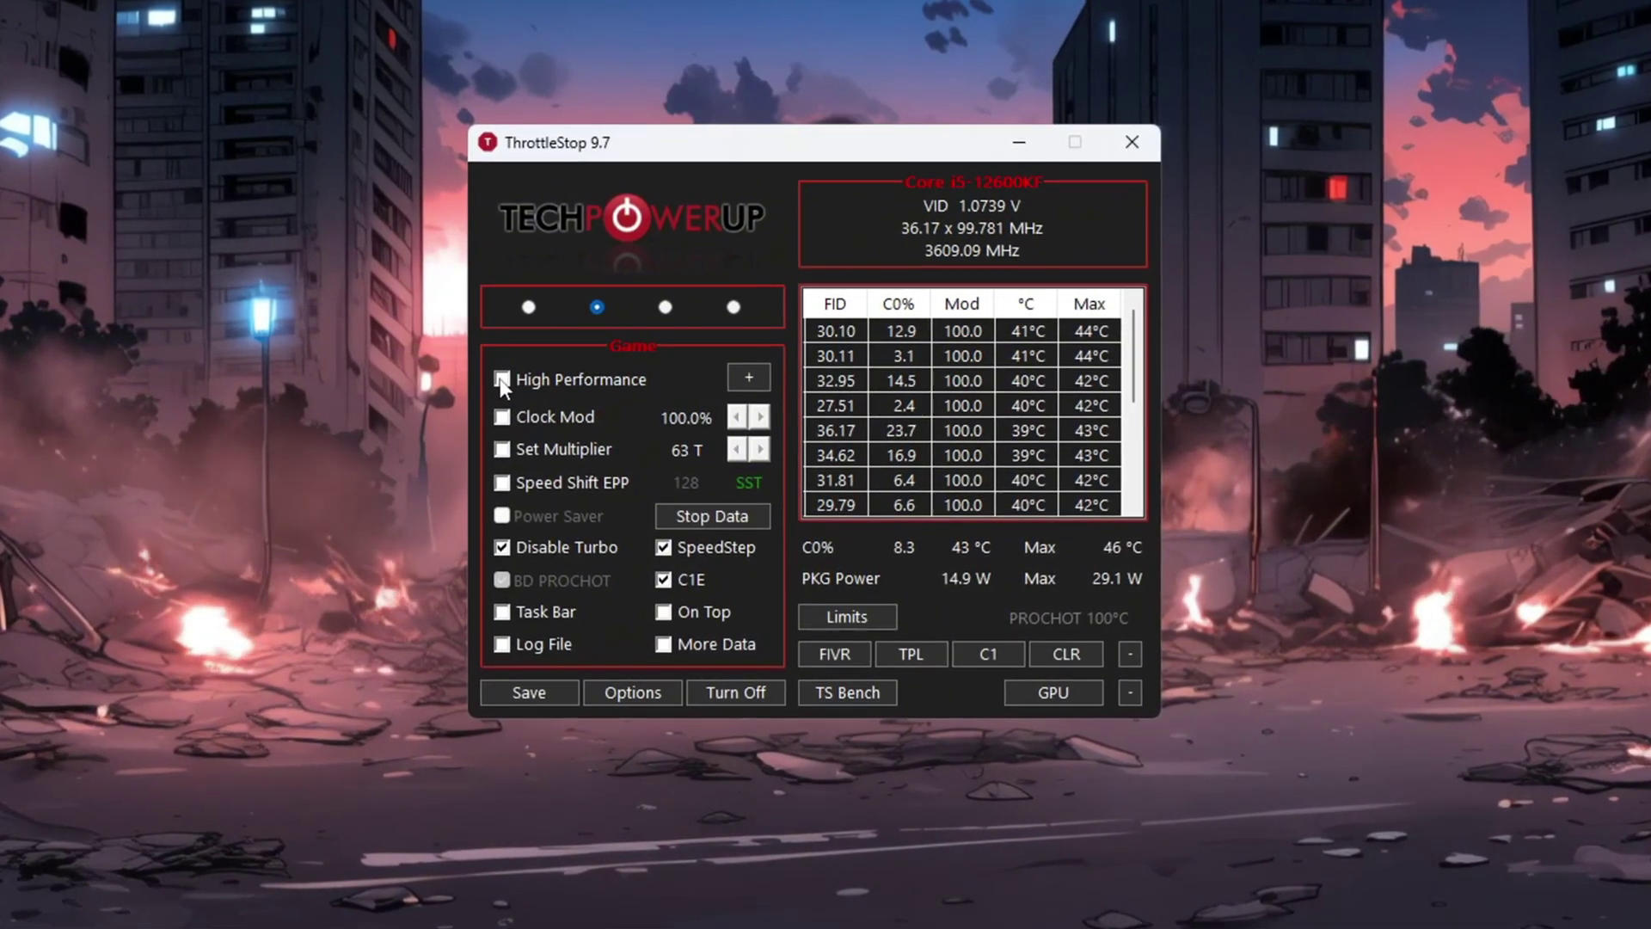
click(501, 380)
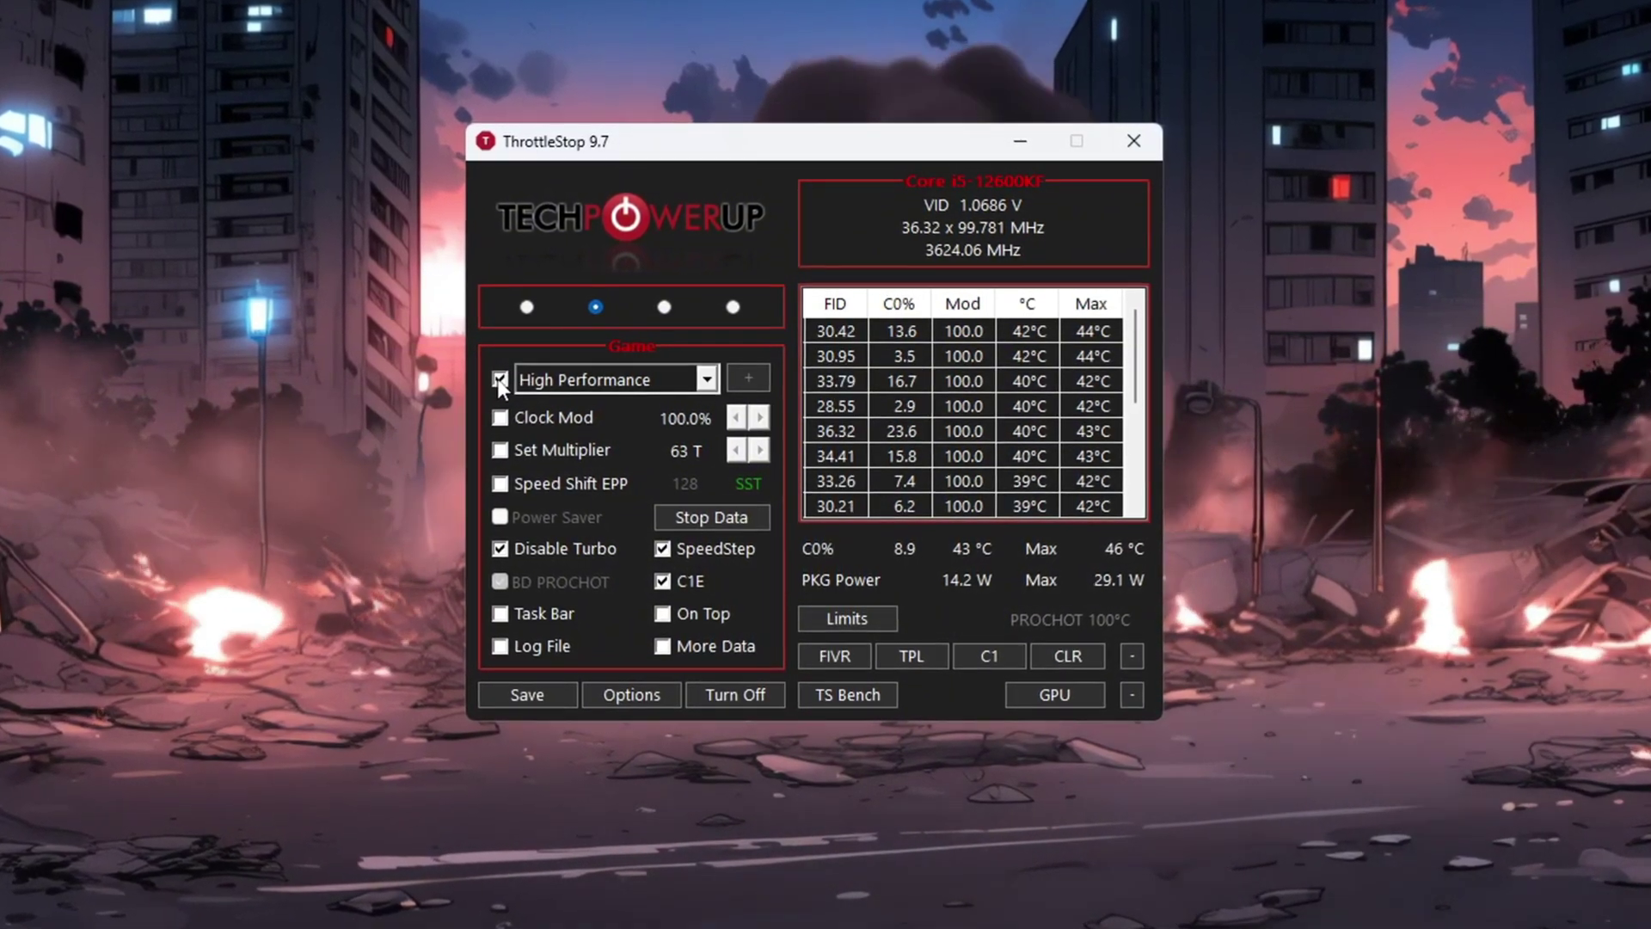
Select the High Performance power plan for the Game profile and save the ThrottleStop settings
click(698, 378)
click(602, 410)
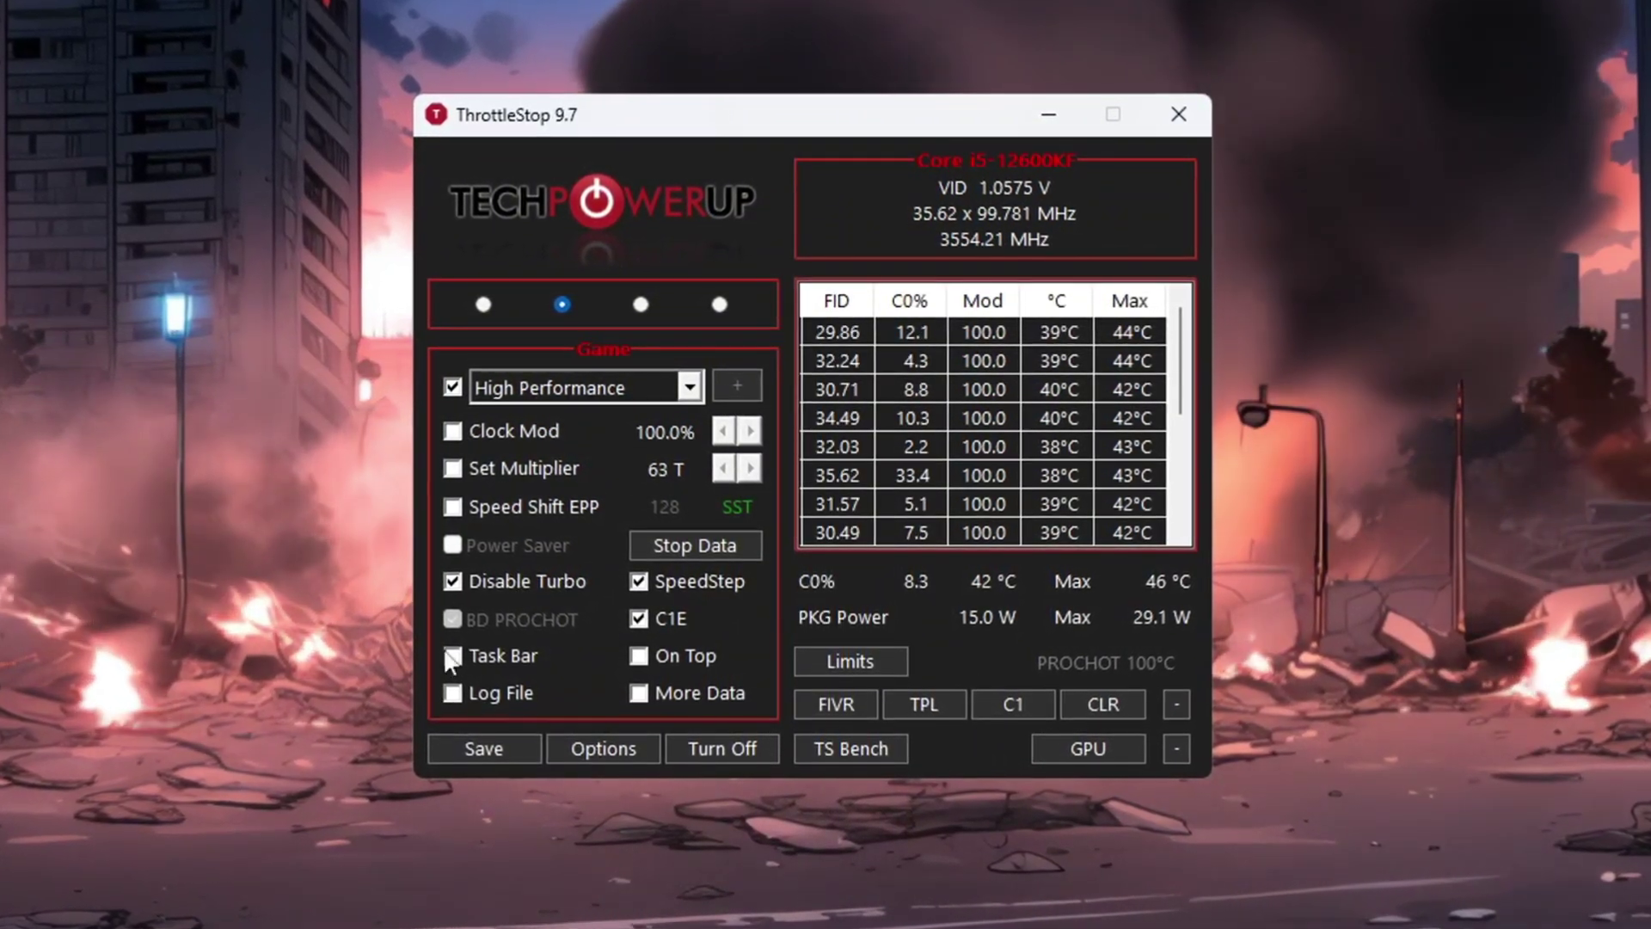
click(736, 748)
click(736, 747)
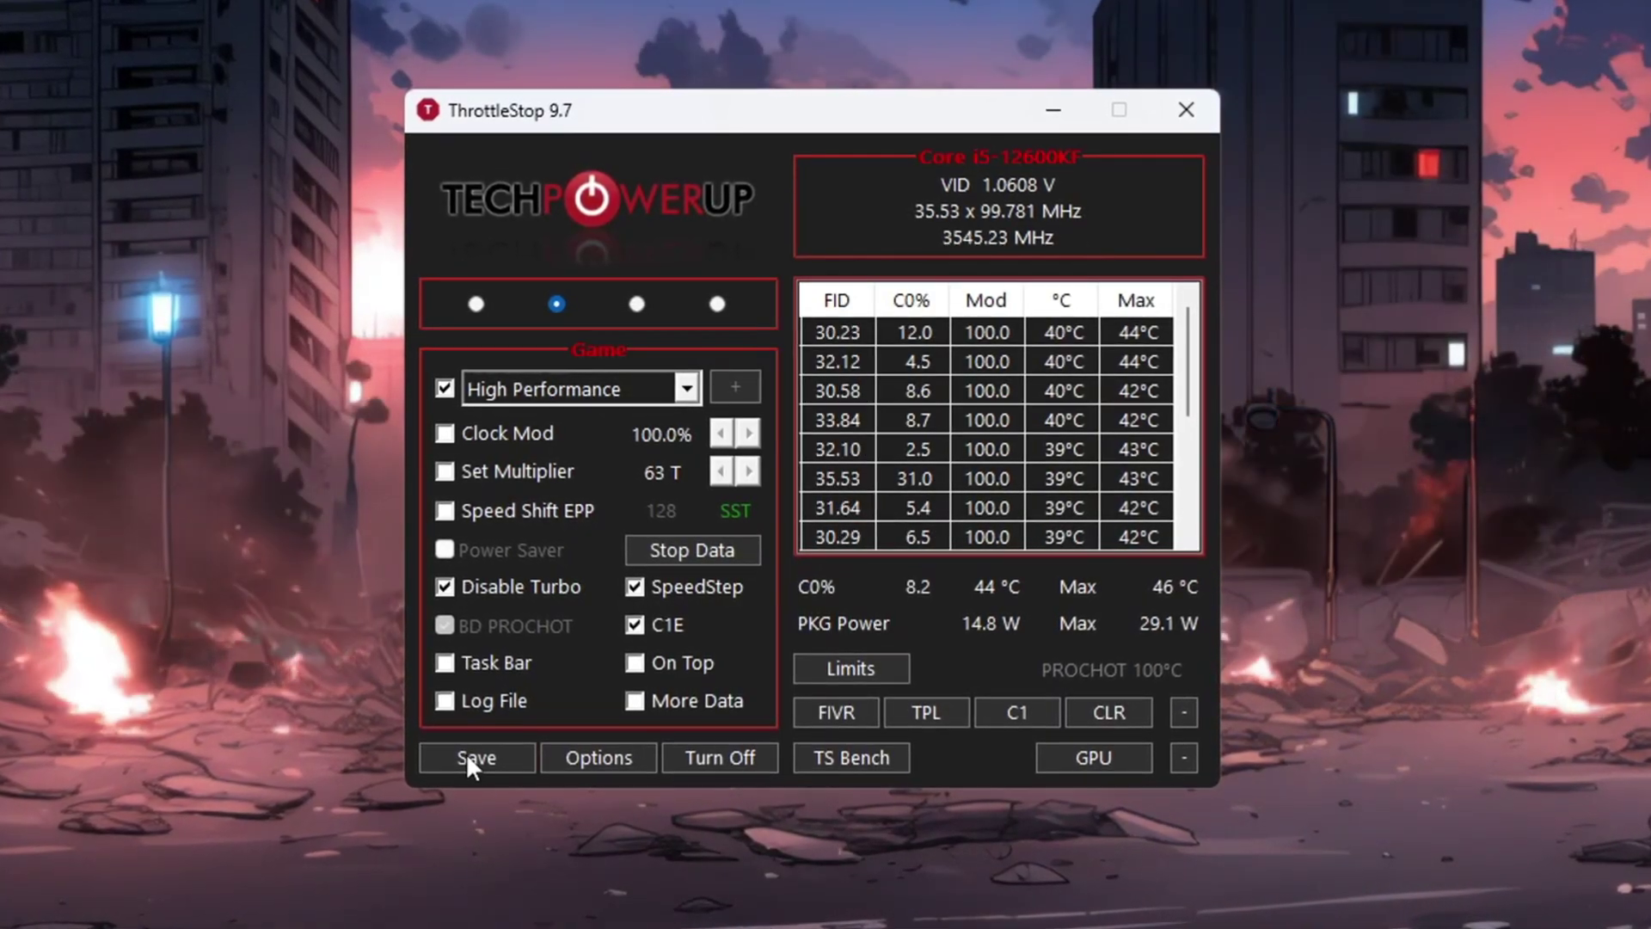
click(471, 756)
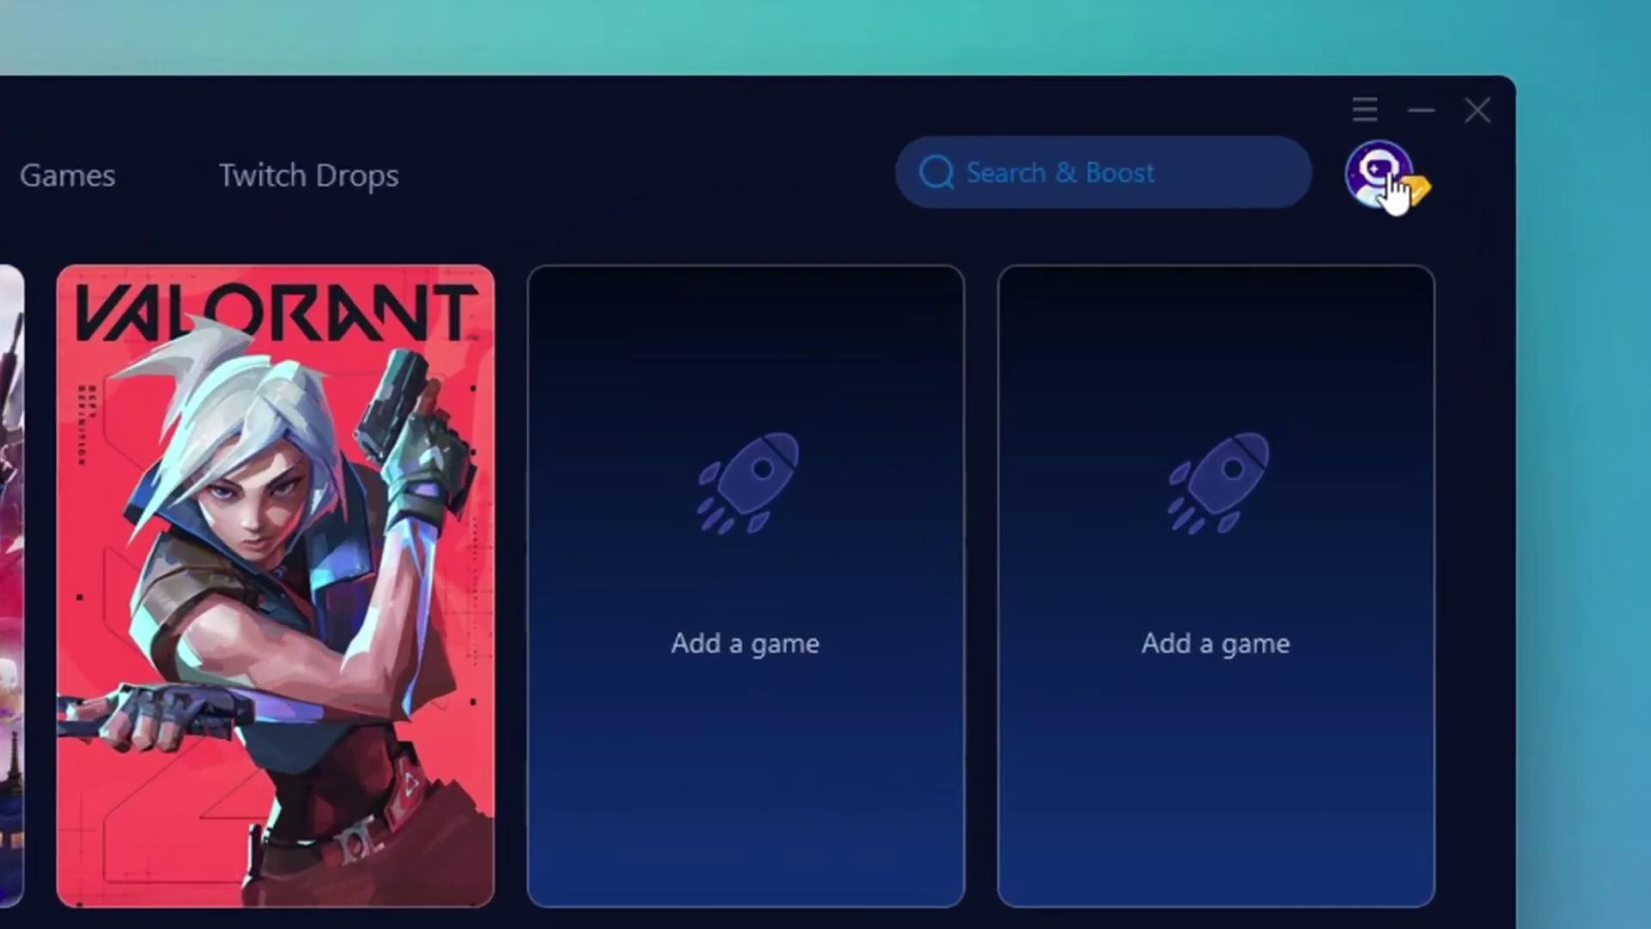
Switch to GearUP Booster, browse its supported games, and start the boost for Fortnite from the home page
click(1393, 189)
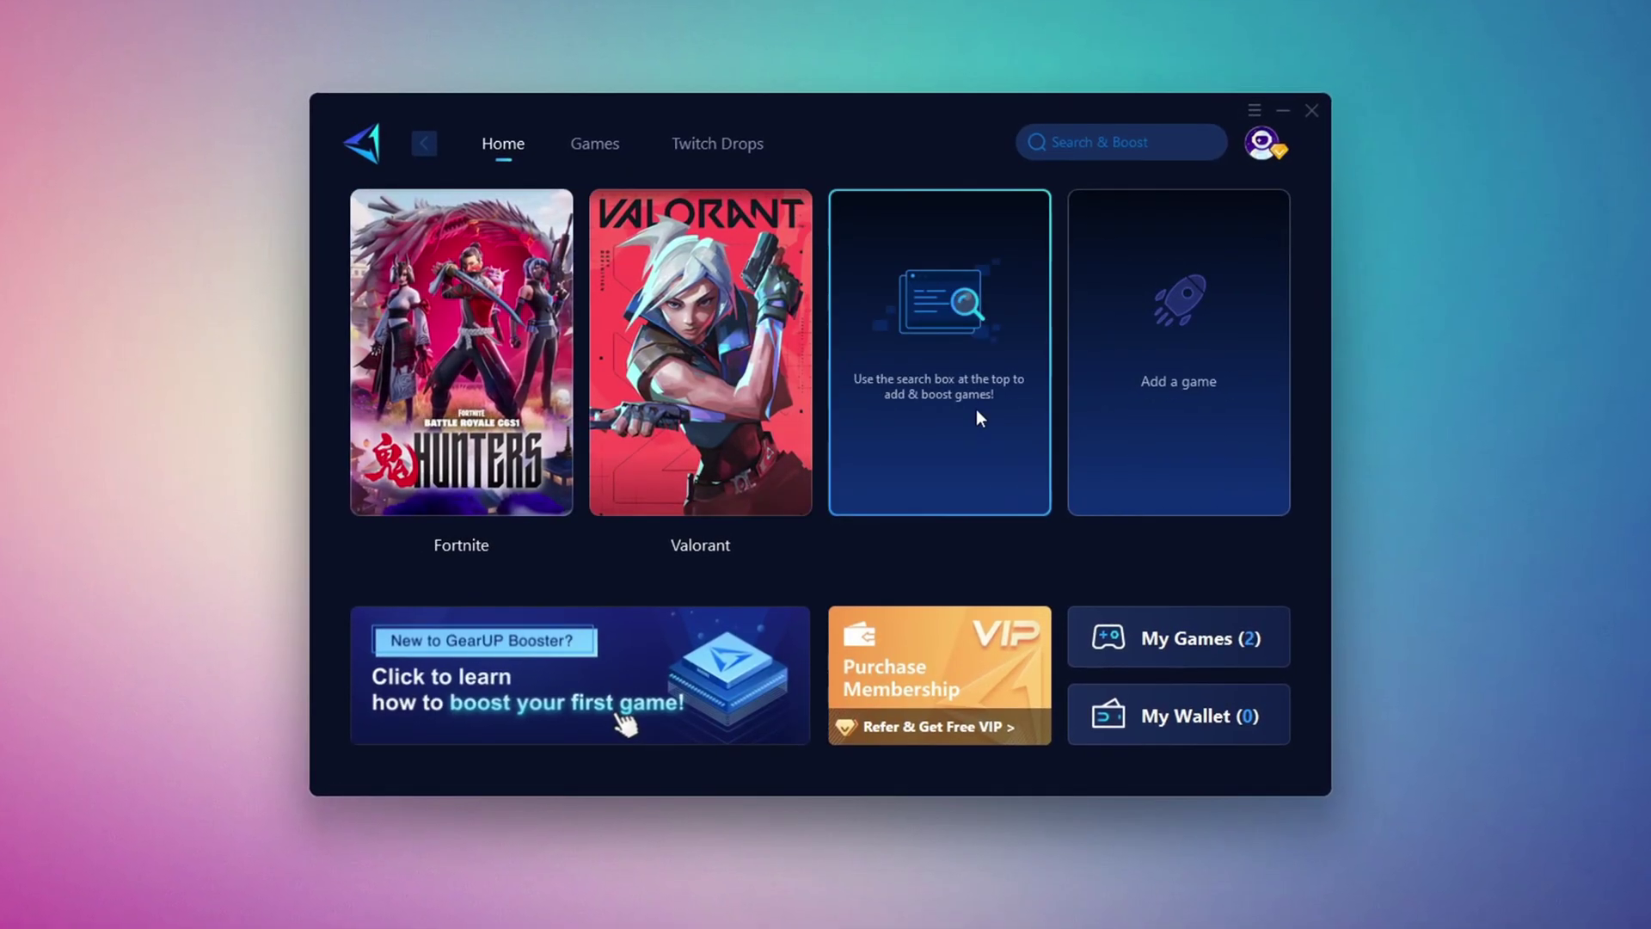
click(624, 145)
scroll(915, 425, down, 5)
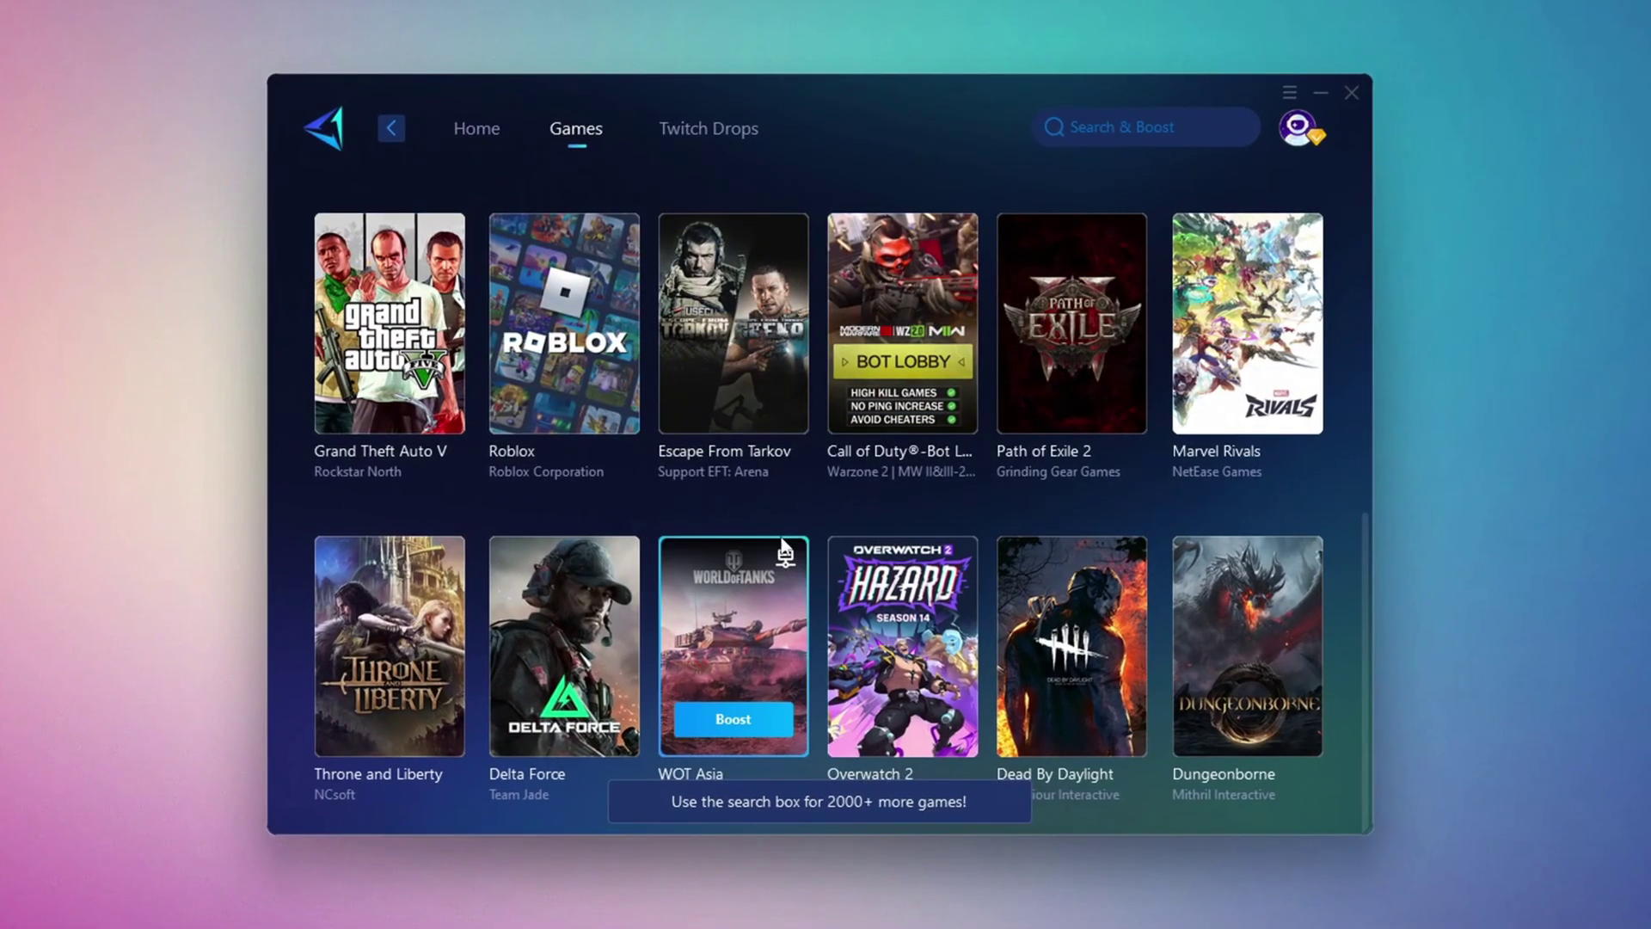
click(479, 138)
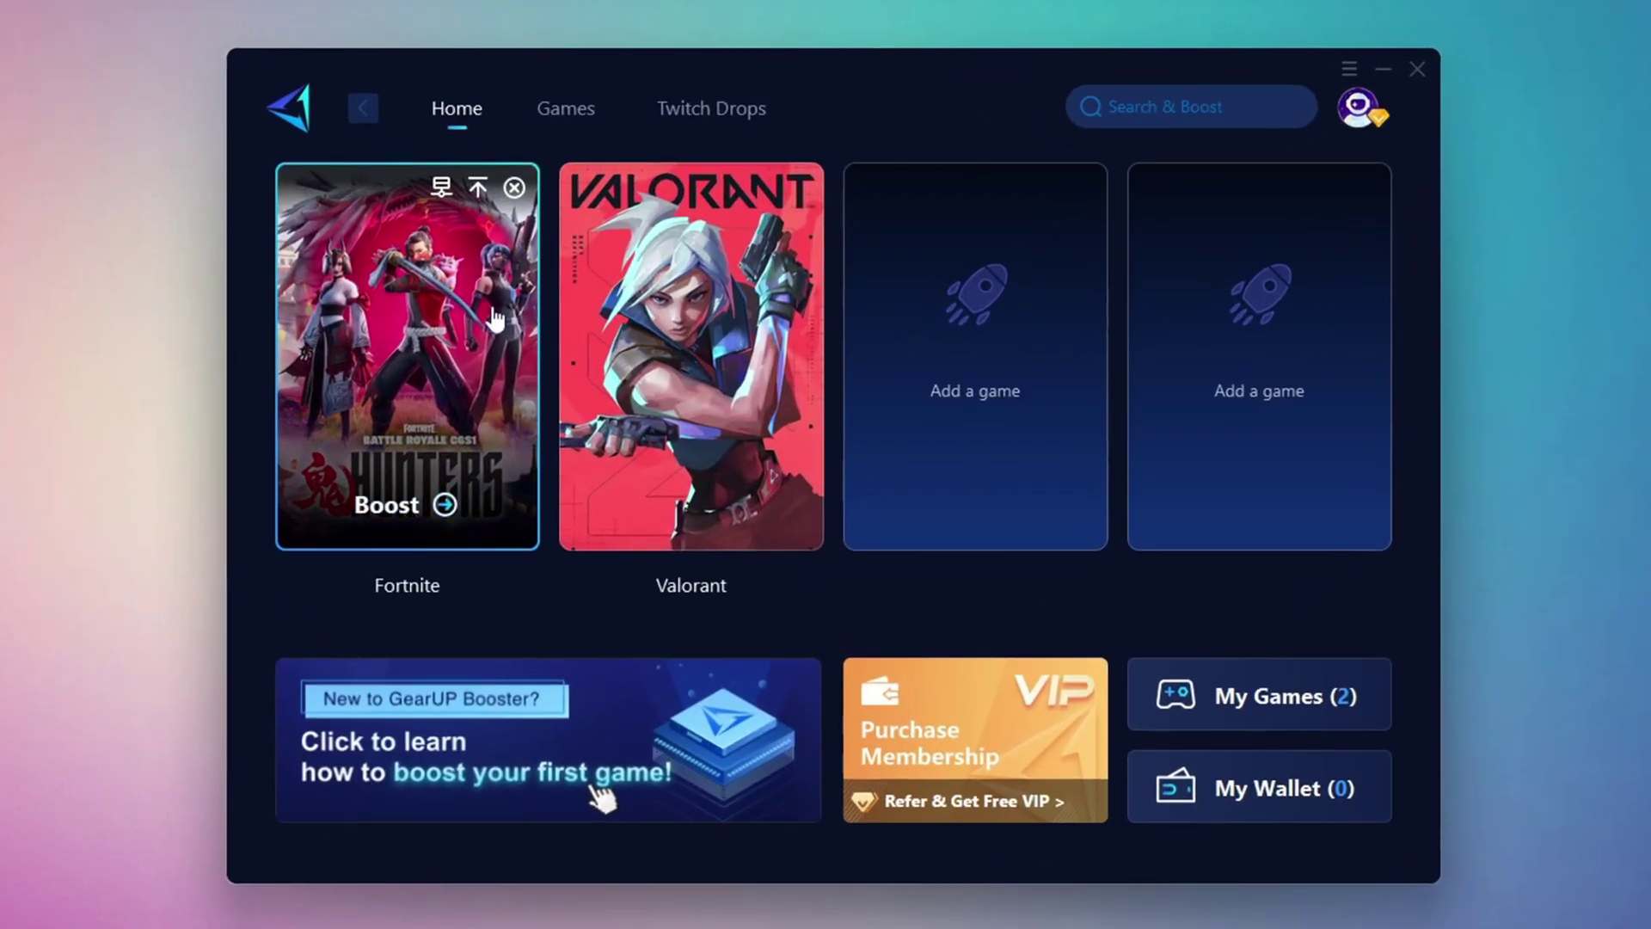
click(389, 506)
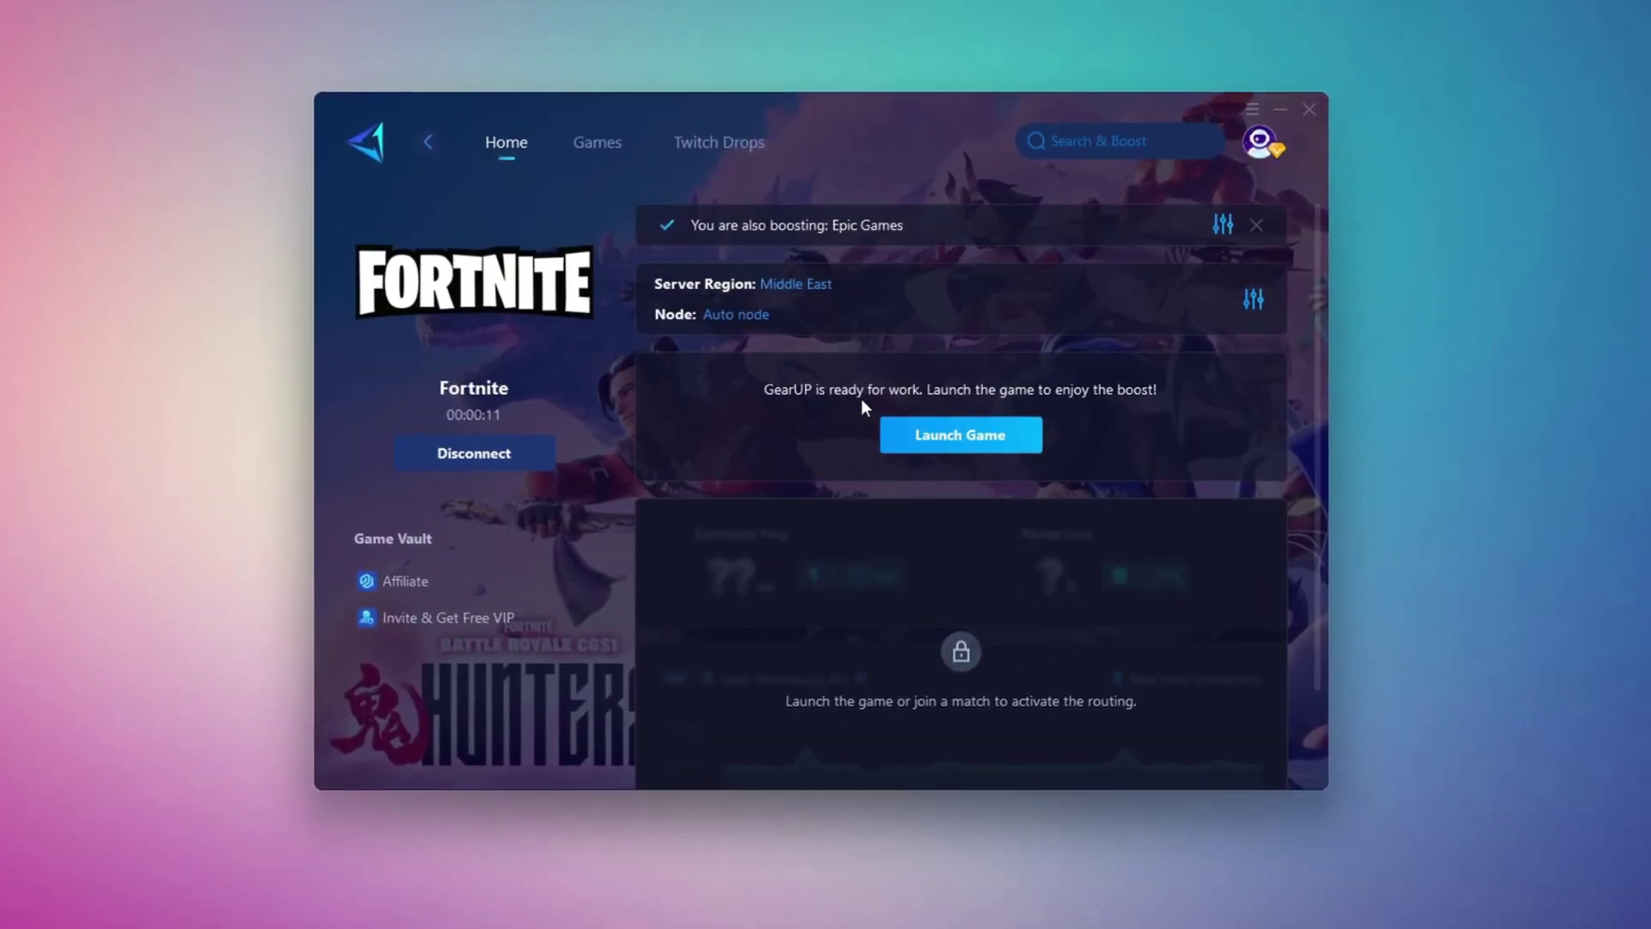
Review the server region and node choices for the Fortnite boost without changing them, and close the booster
click(797, 285)
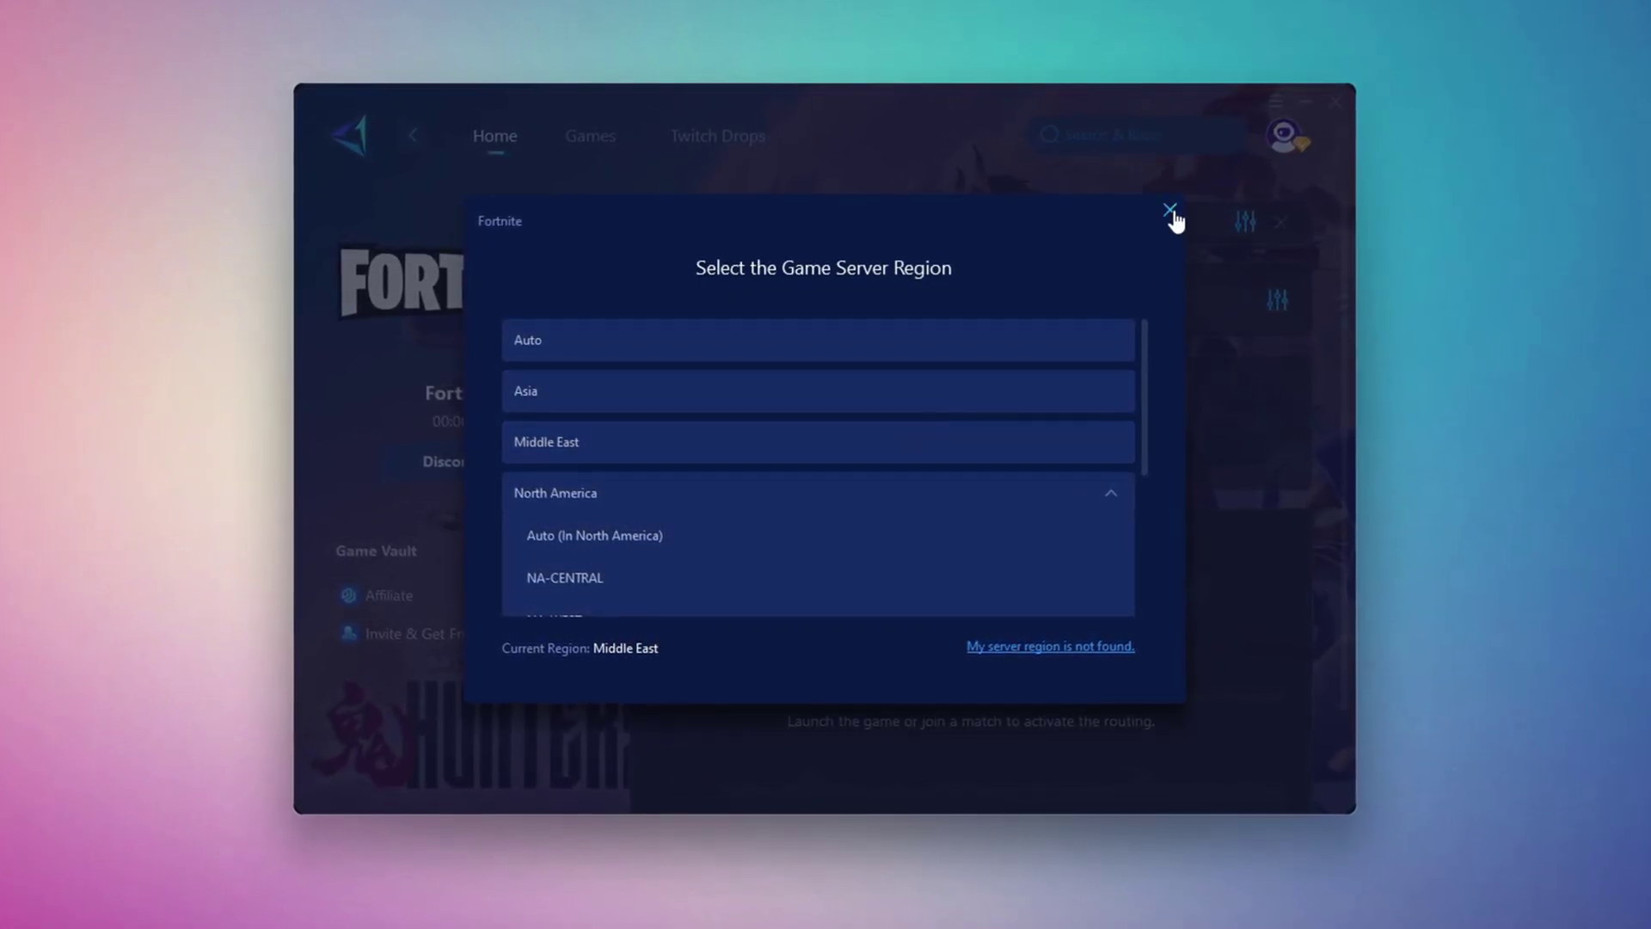
click(1170, 211)
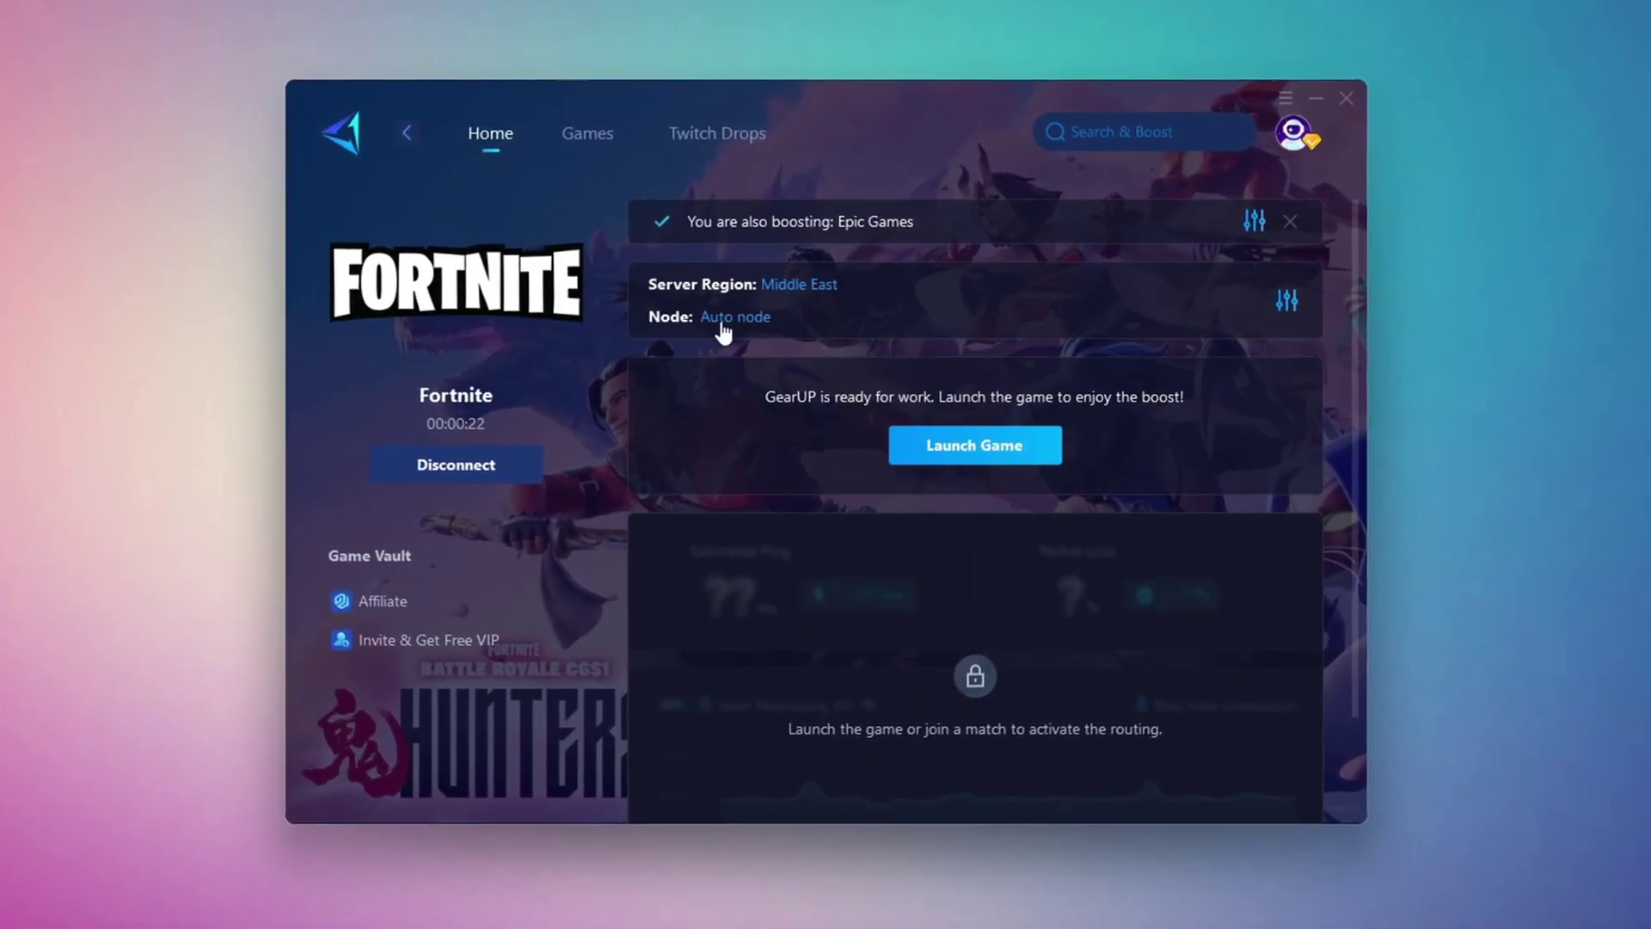
click(725, 320)
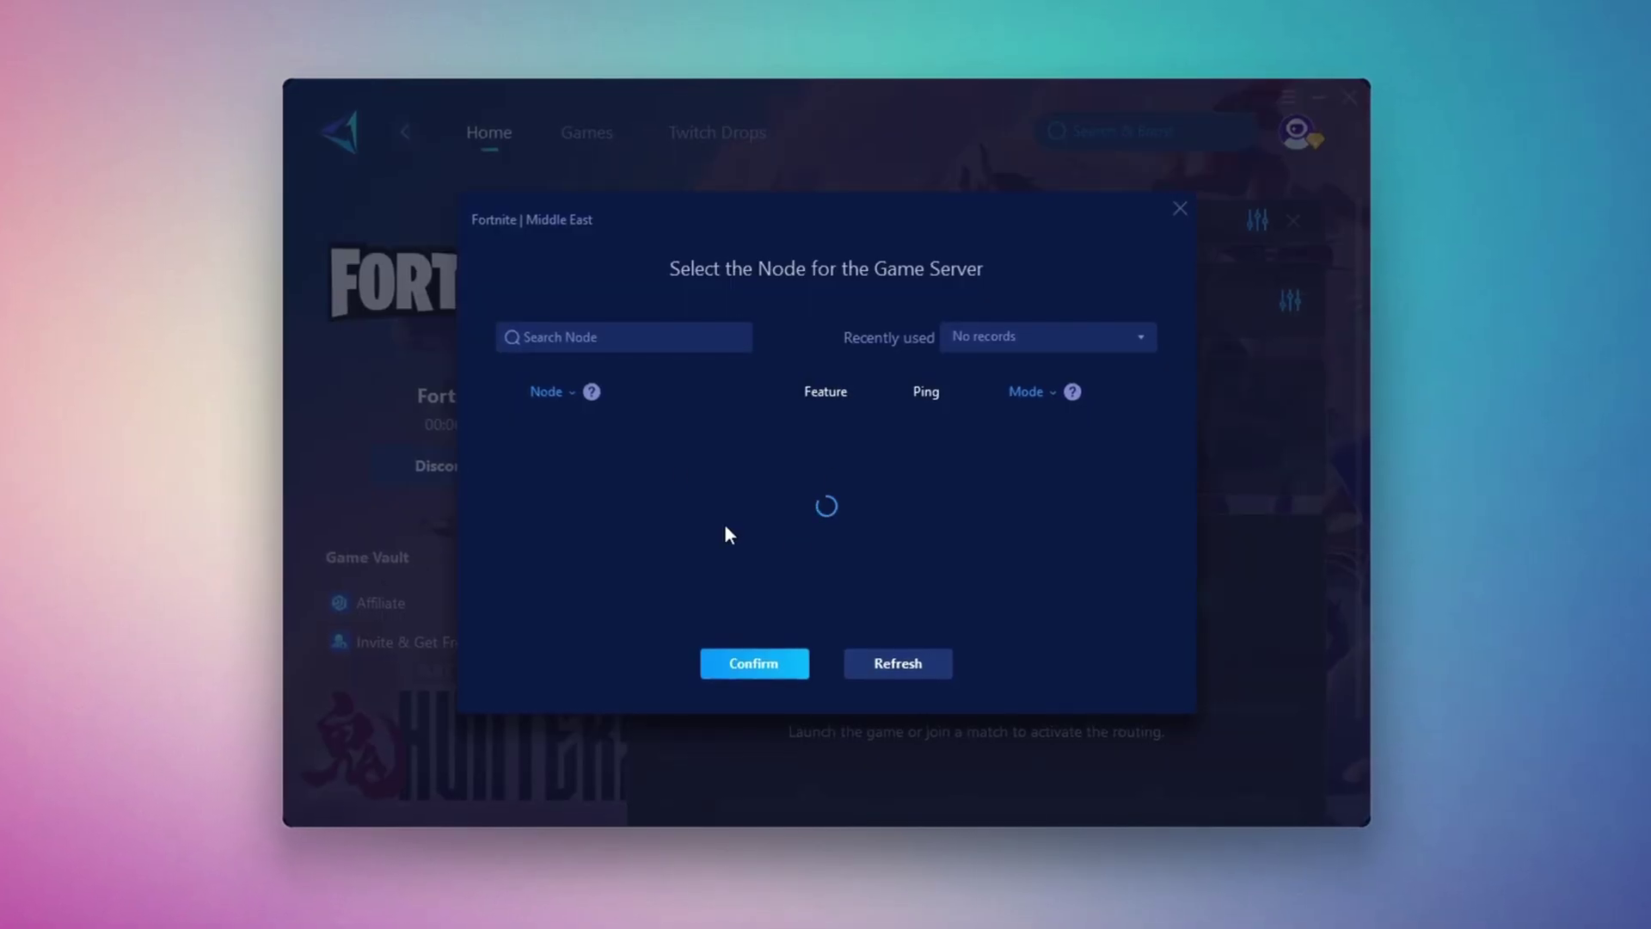
scroll(783, 488, down, 1)
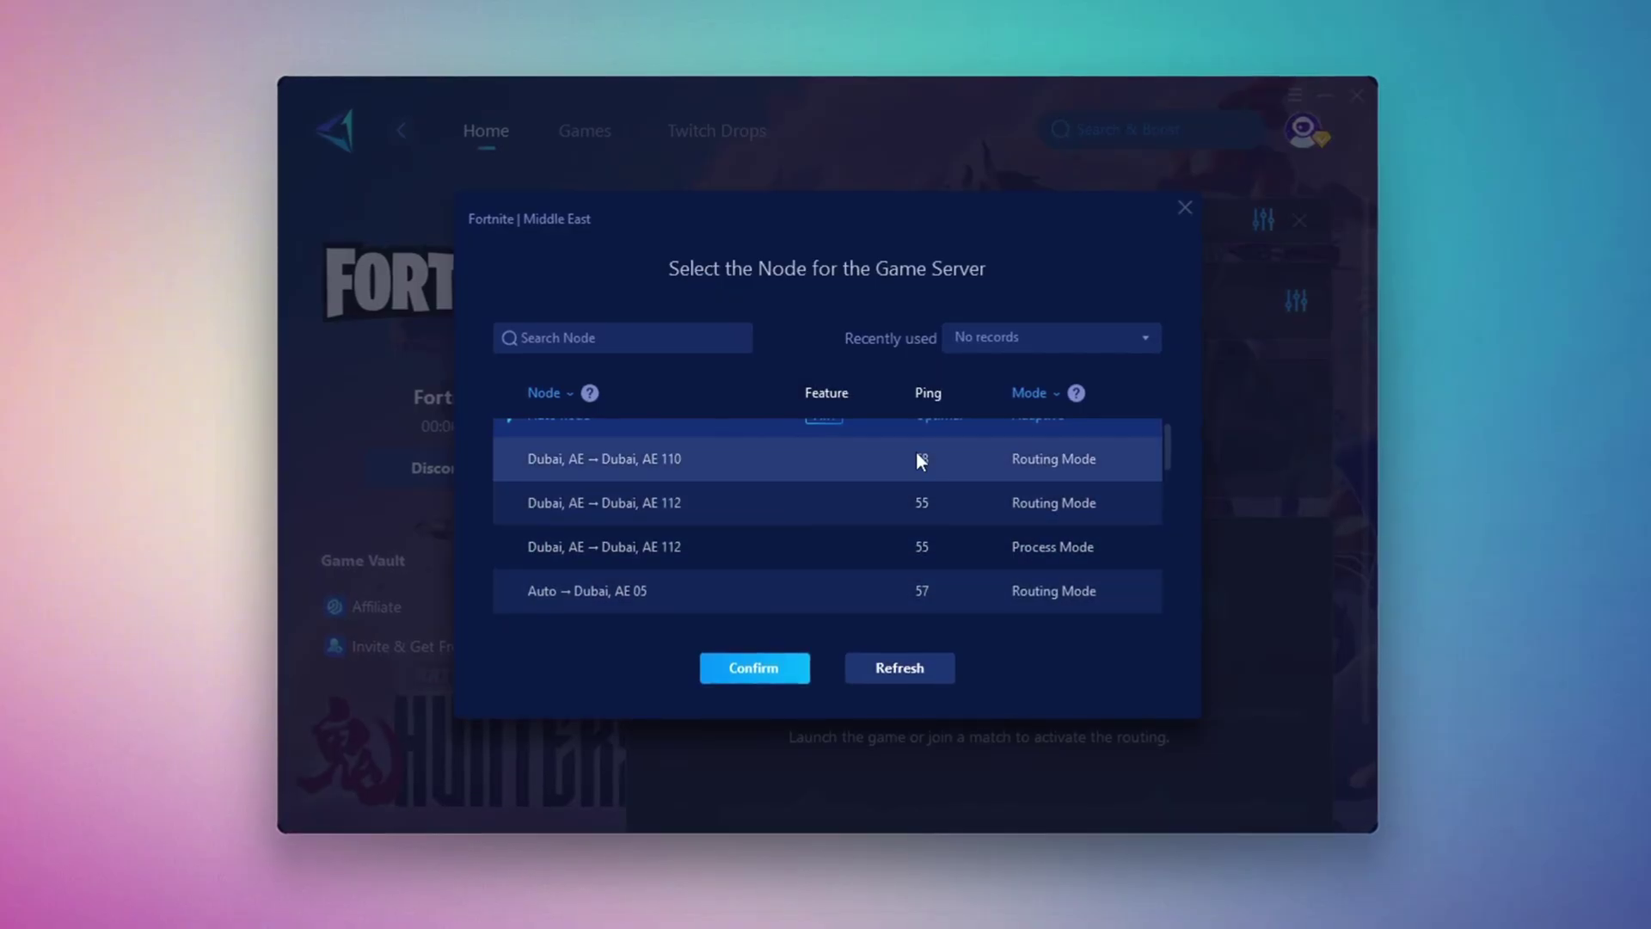
scroll(878, 502, up, 1)
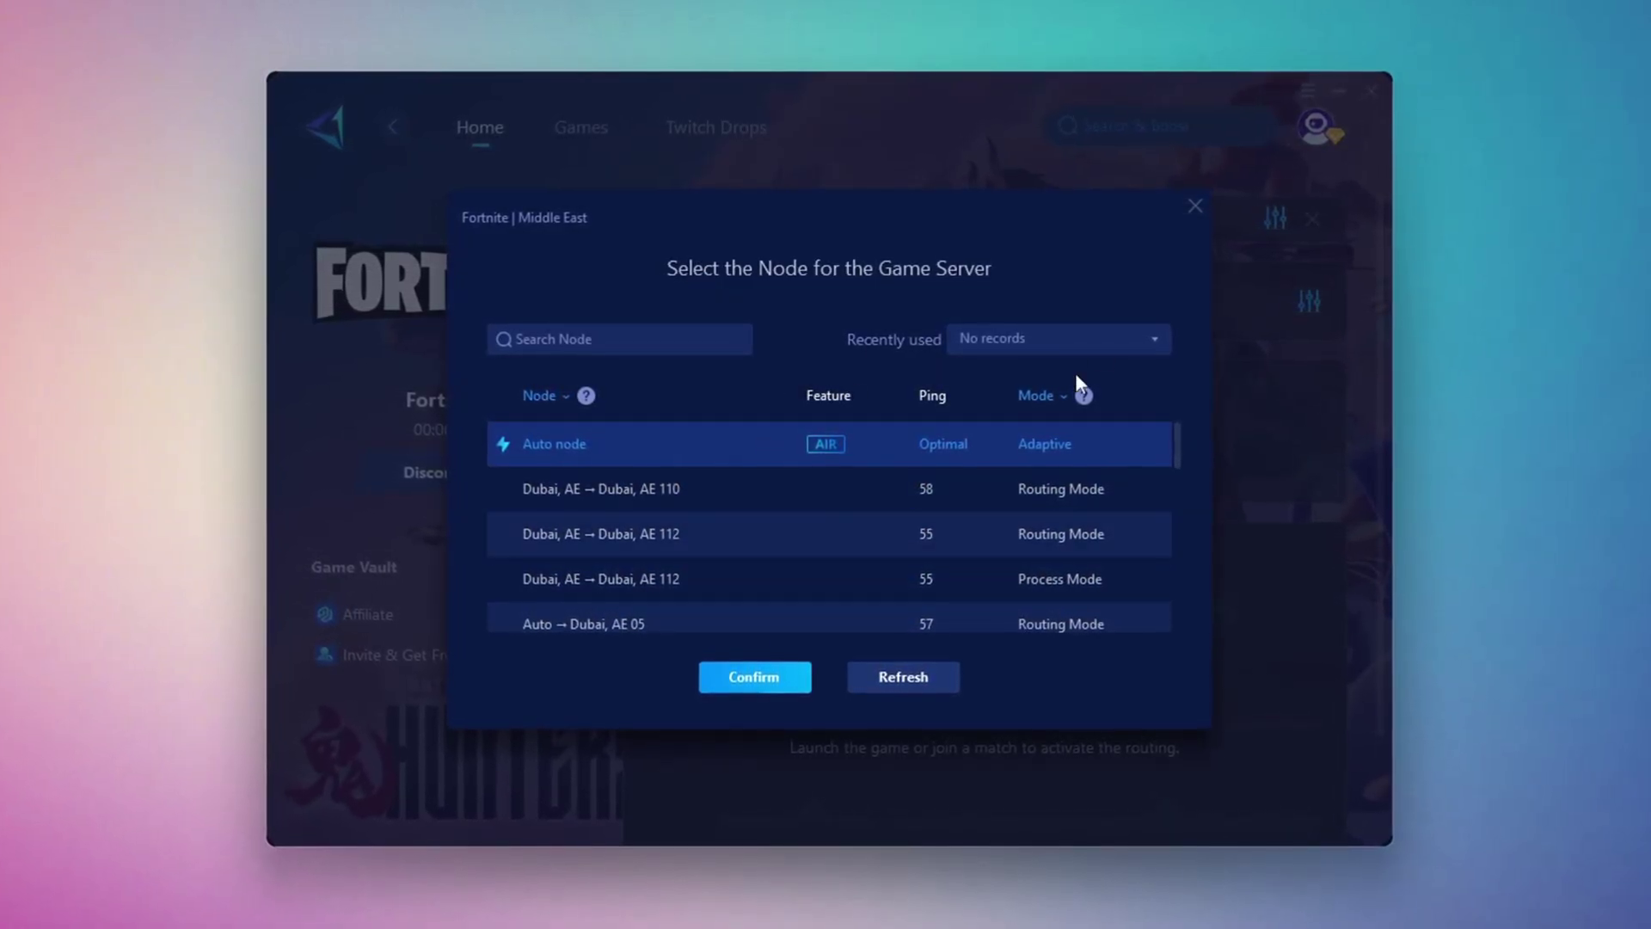
click(1194, 206)
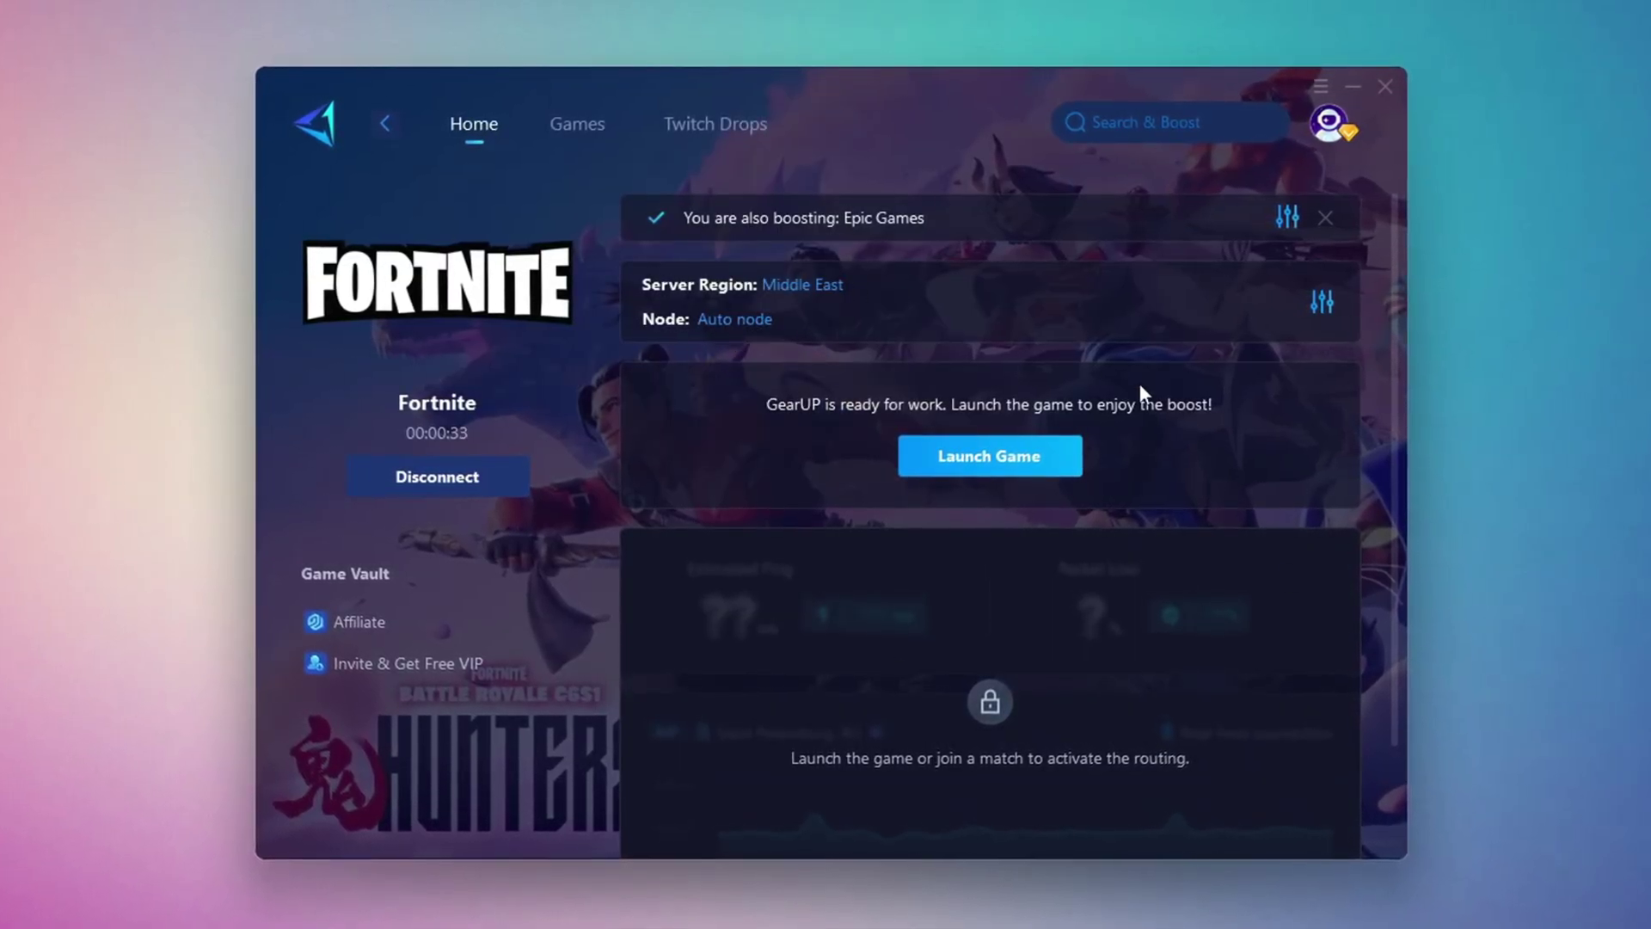
click(1392, 86)
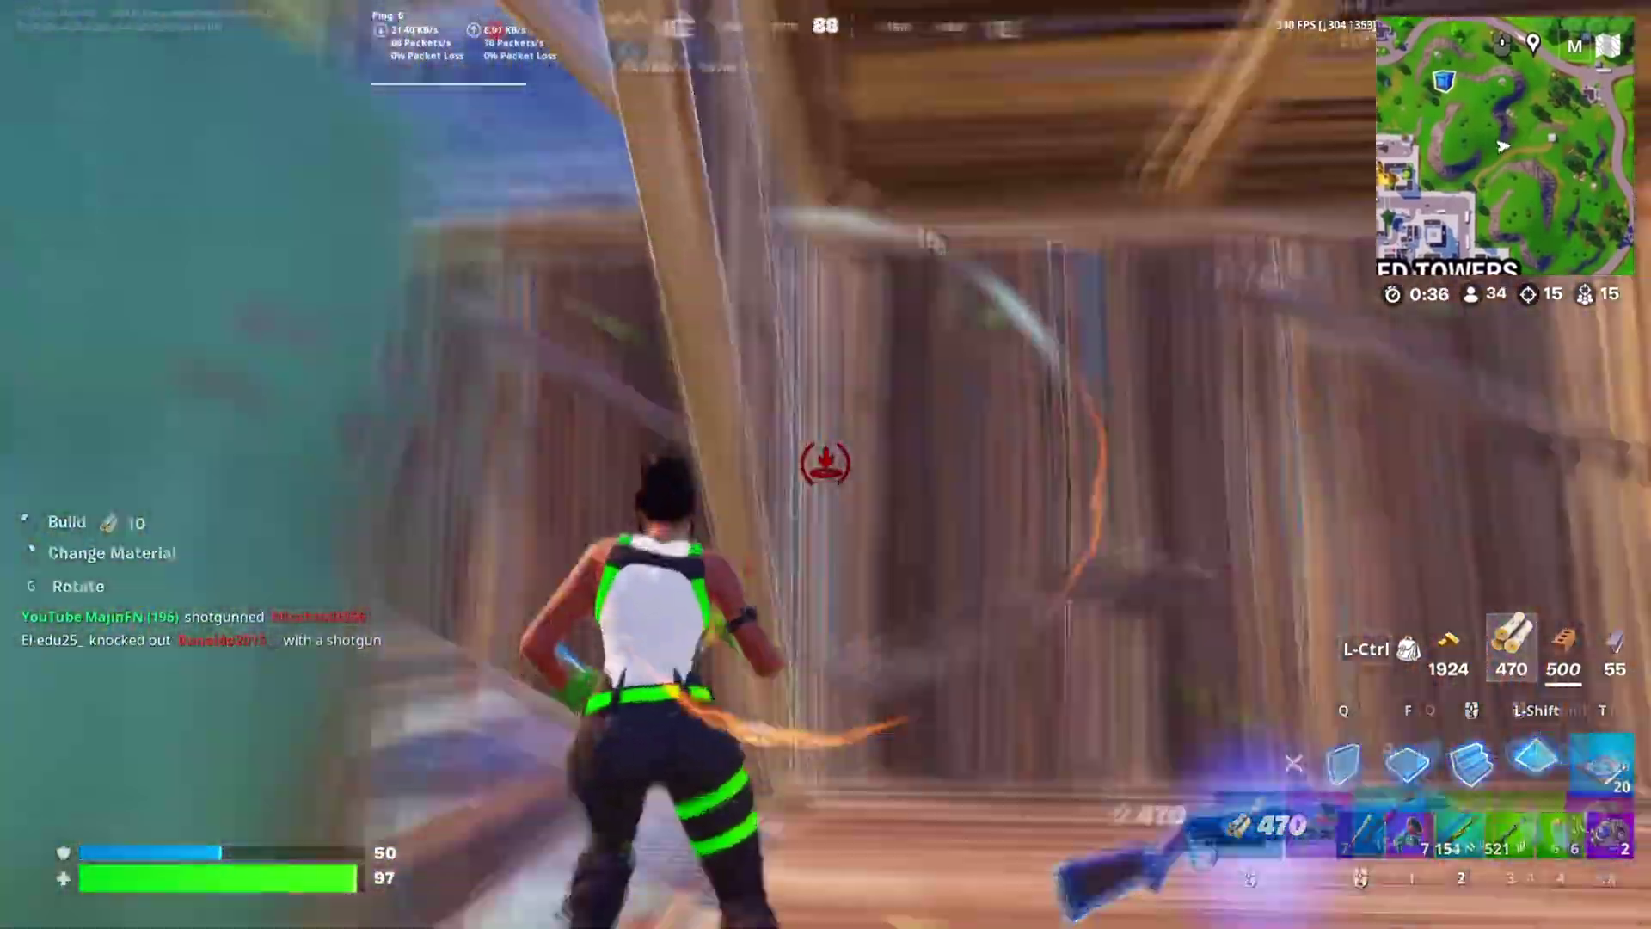
key(1)
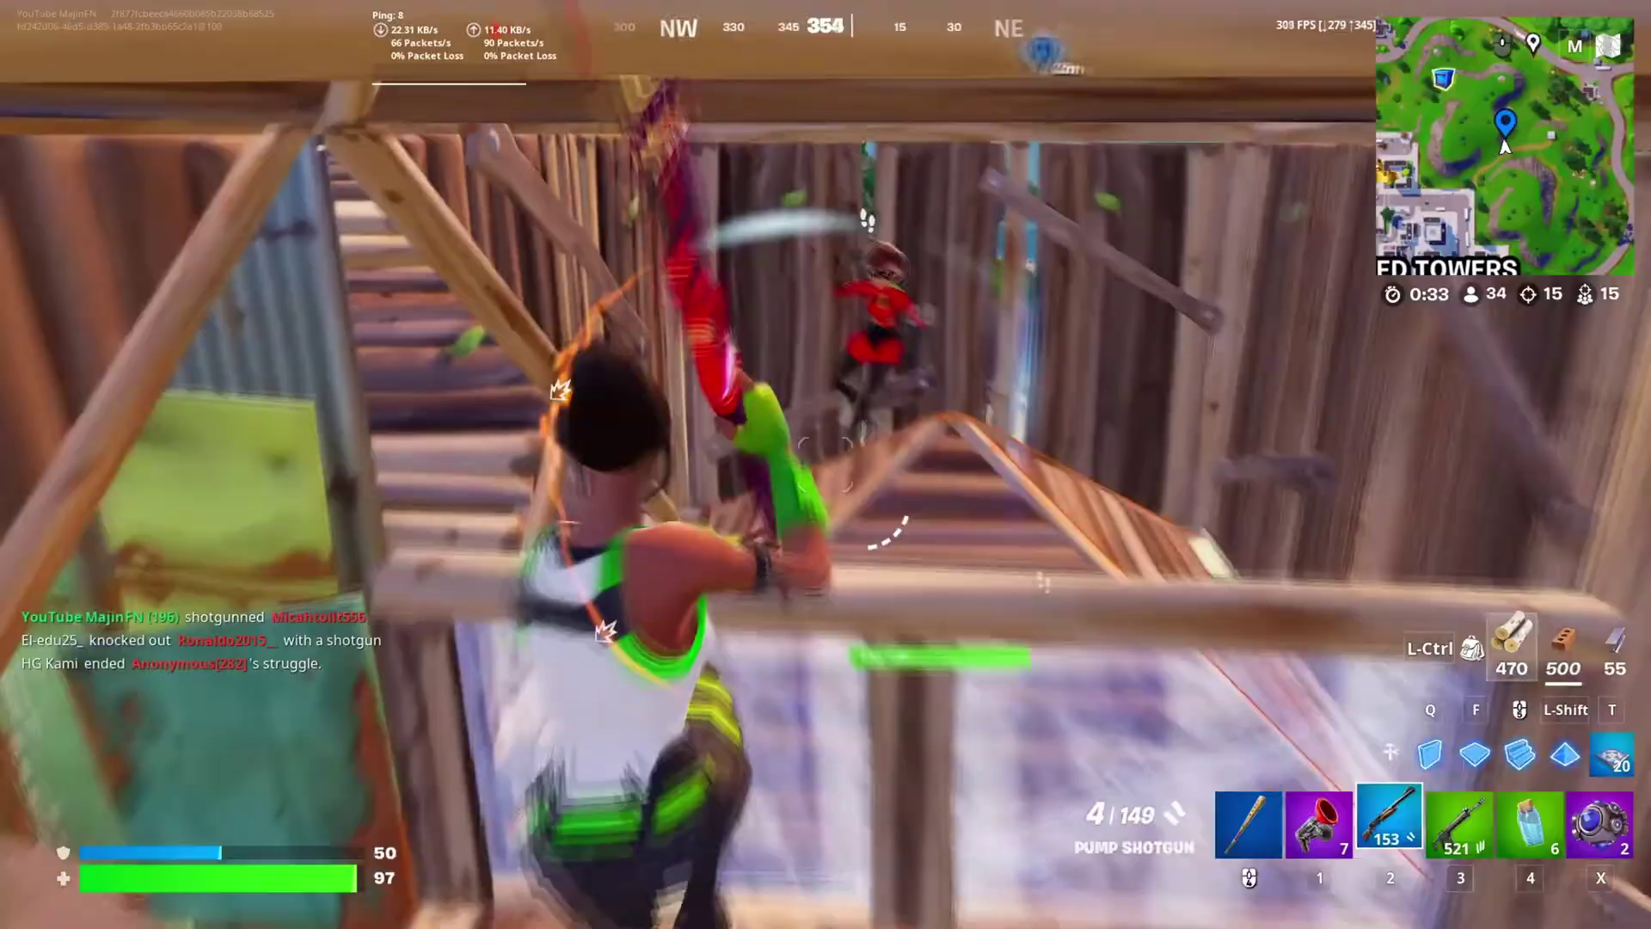
key(3)
click(825, 464)
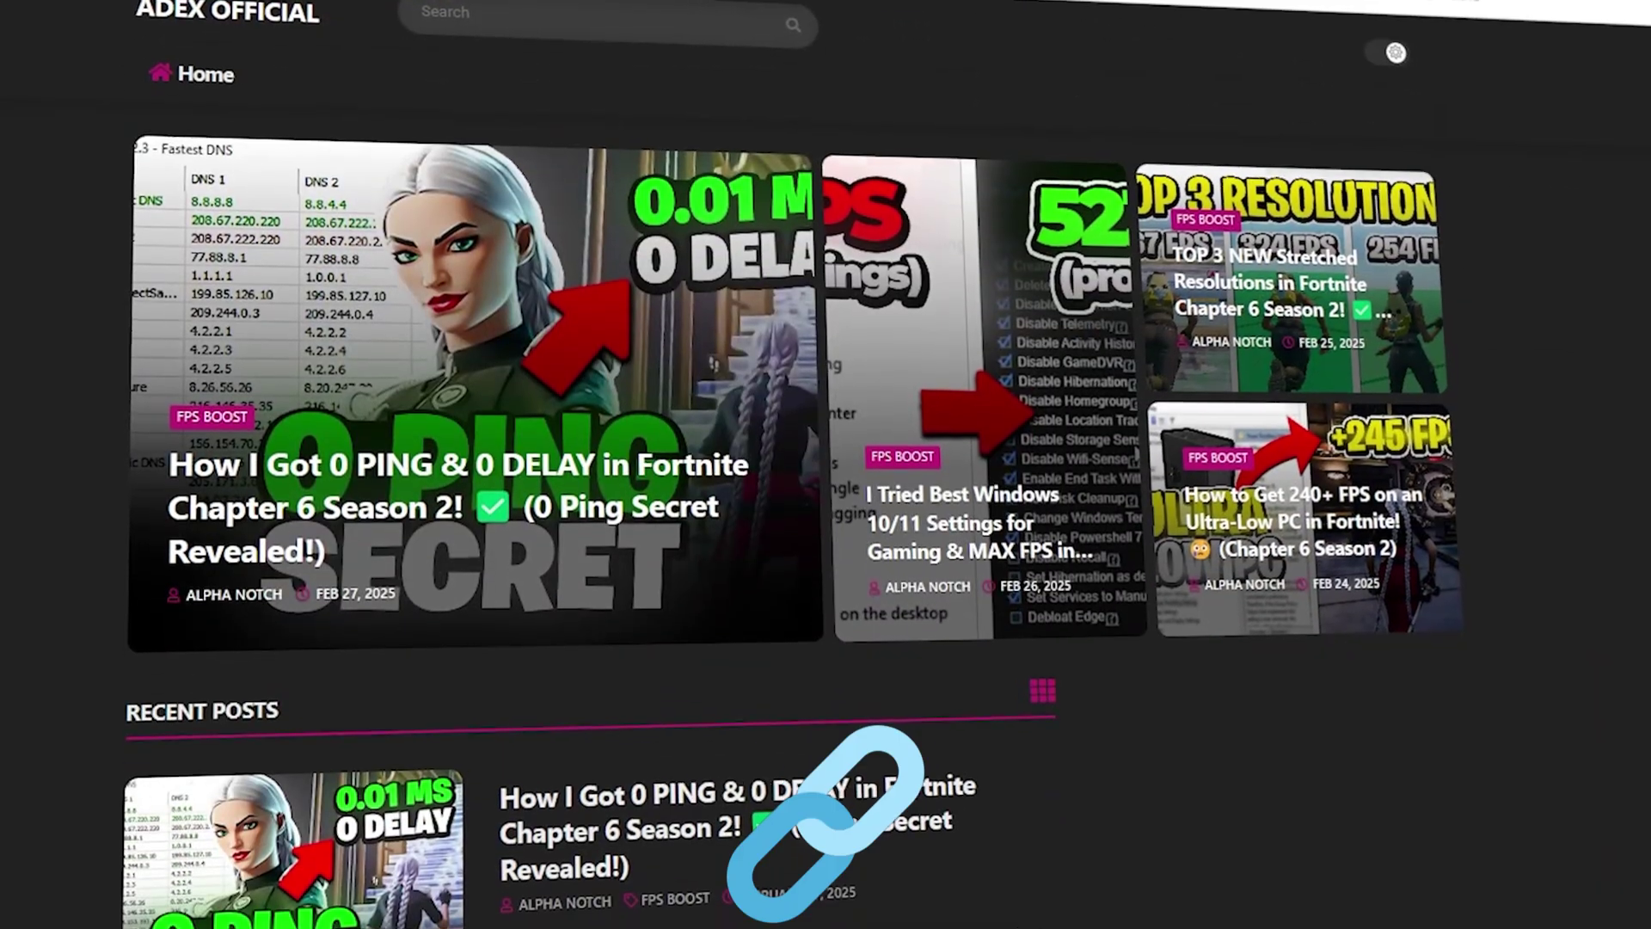
scroll(576, 516, down, 9)
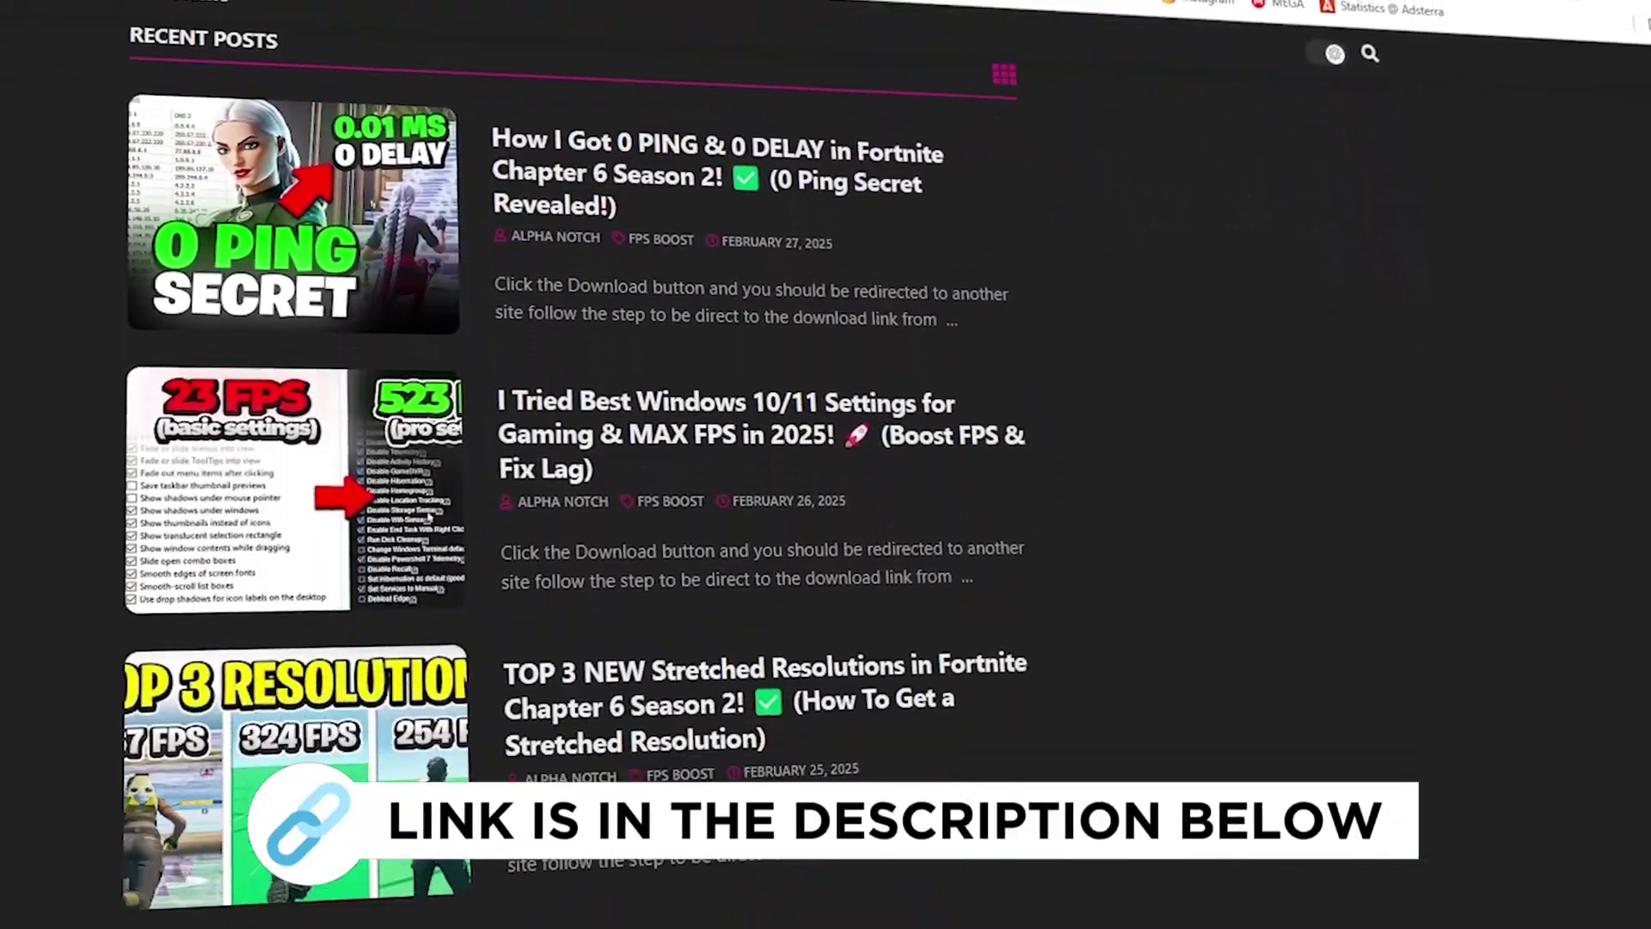
scroll(576, 515, down, 3)
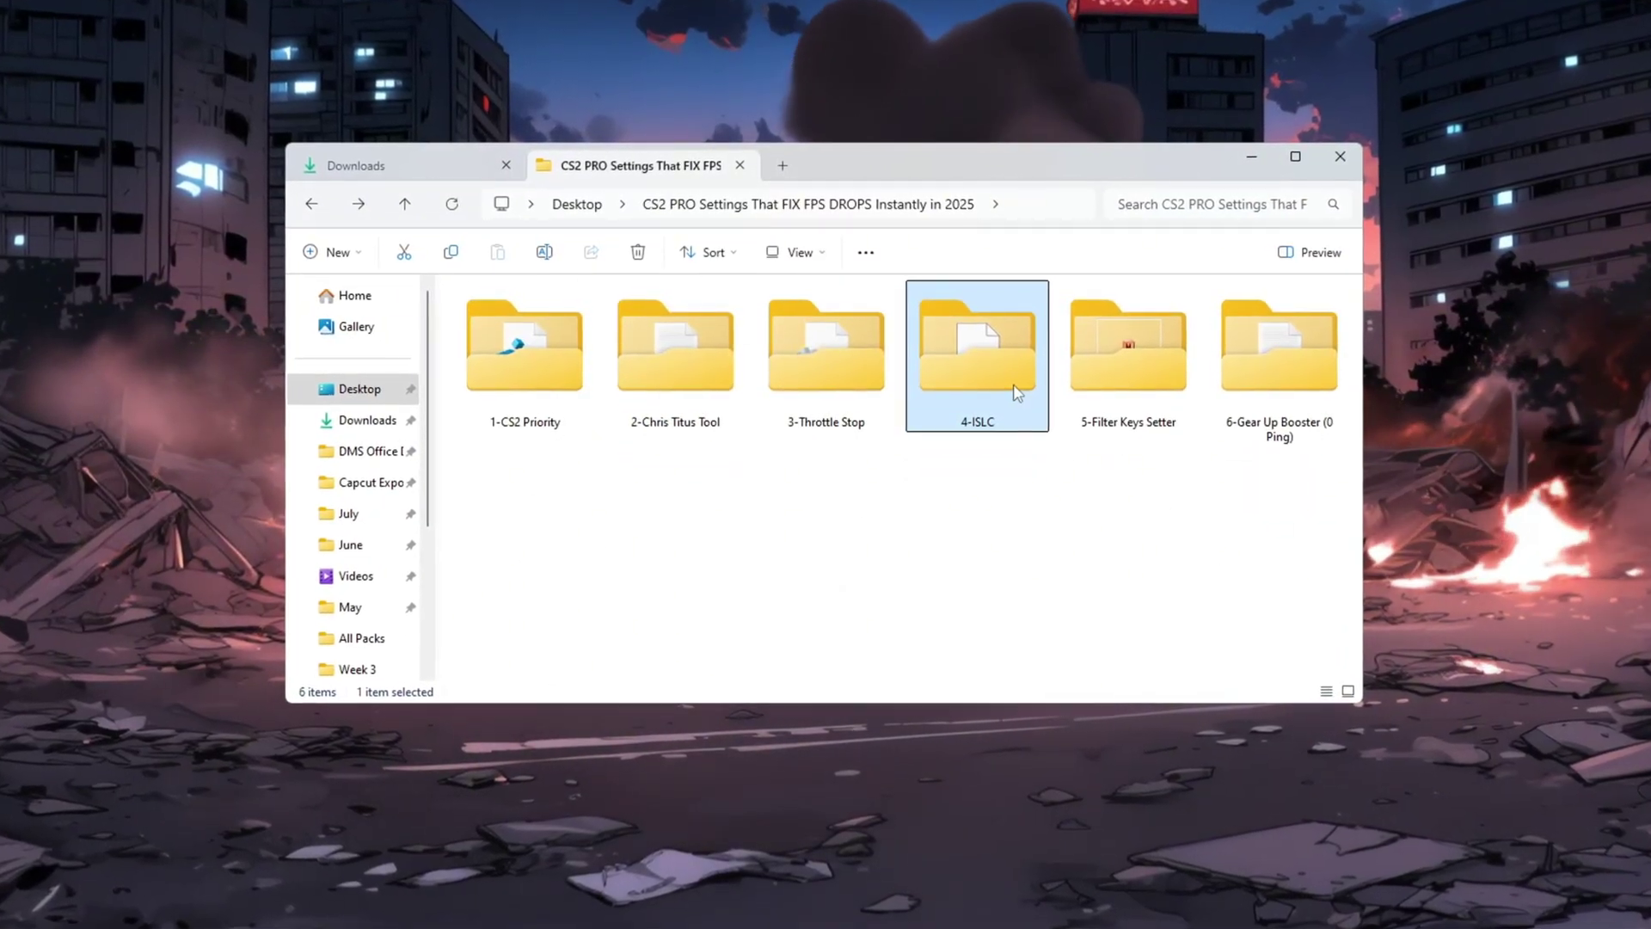
Open Intelligent standby list cleaner ISLC.exe from the 4-ISLC folder, bring up its running instance, and centre its window
double_click(976, 353)
double_click(577, 318)
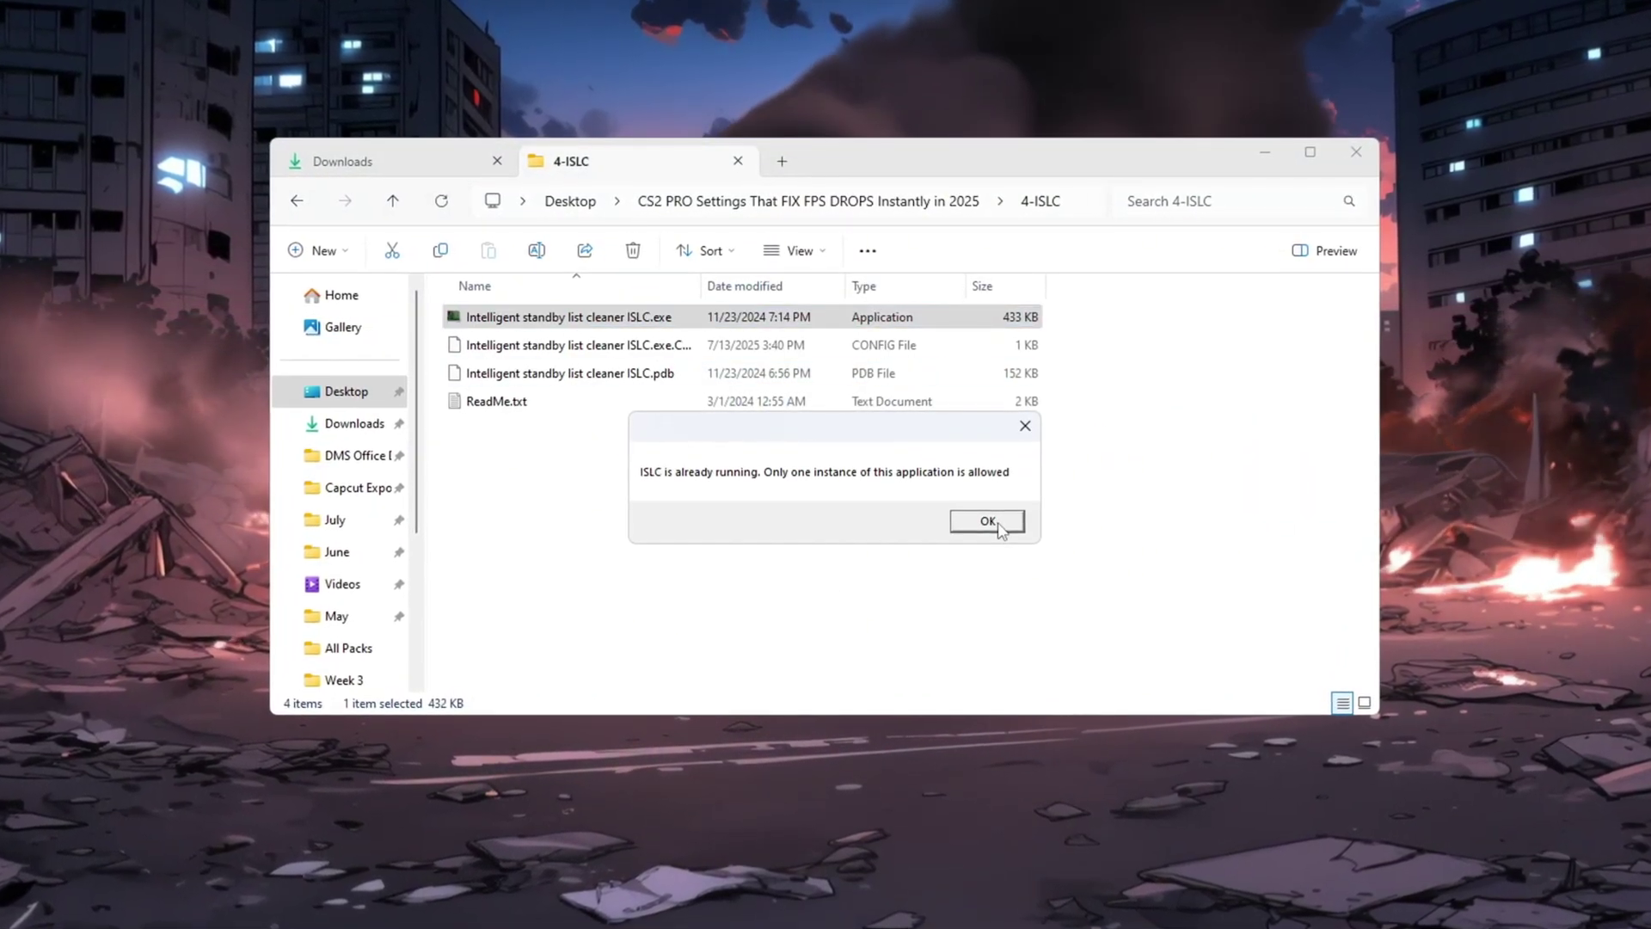
click(985, 520)
click(1475, 902)
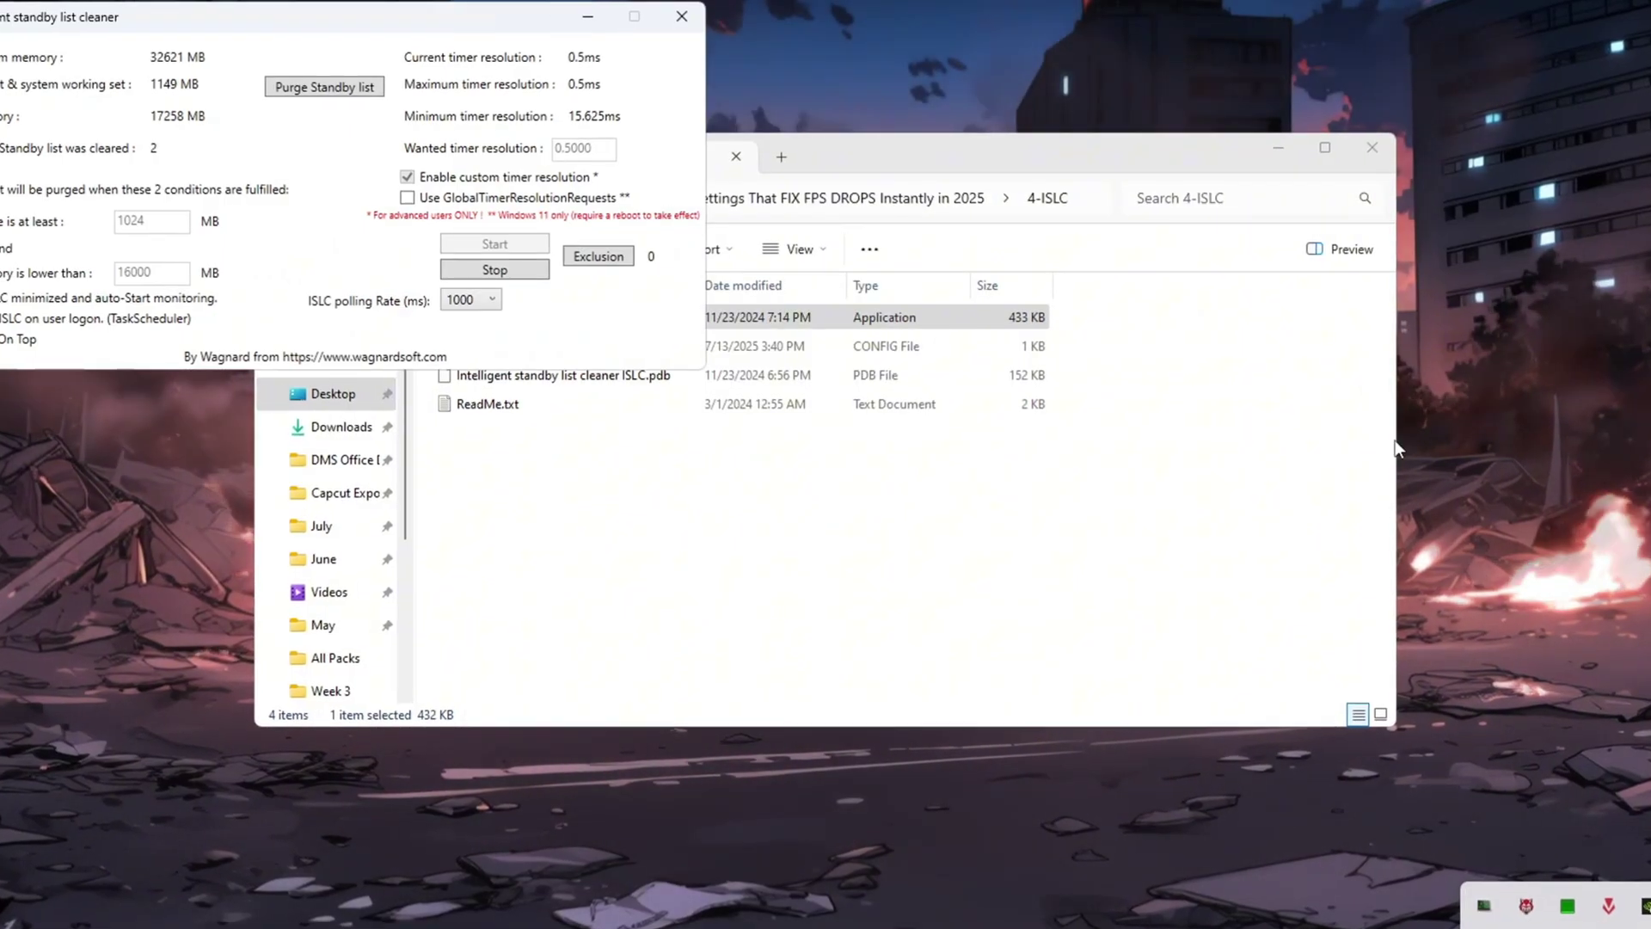
click(1367, 148)
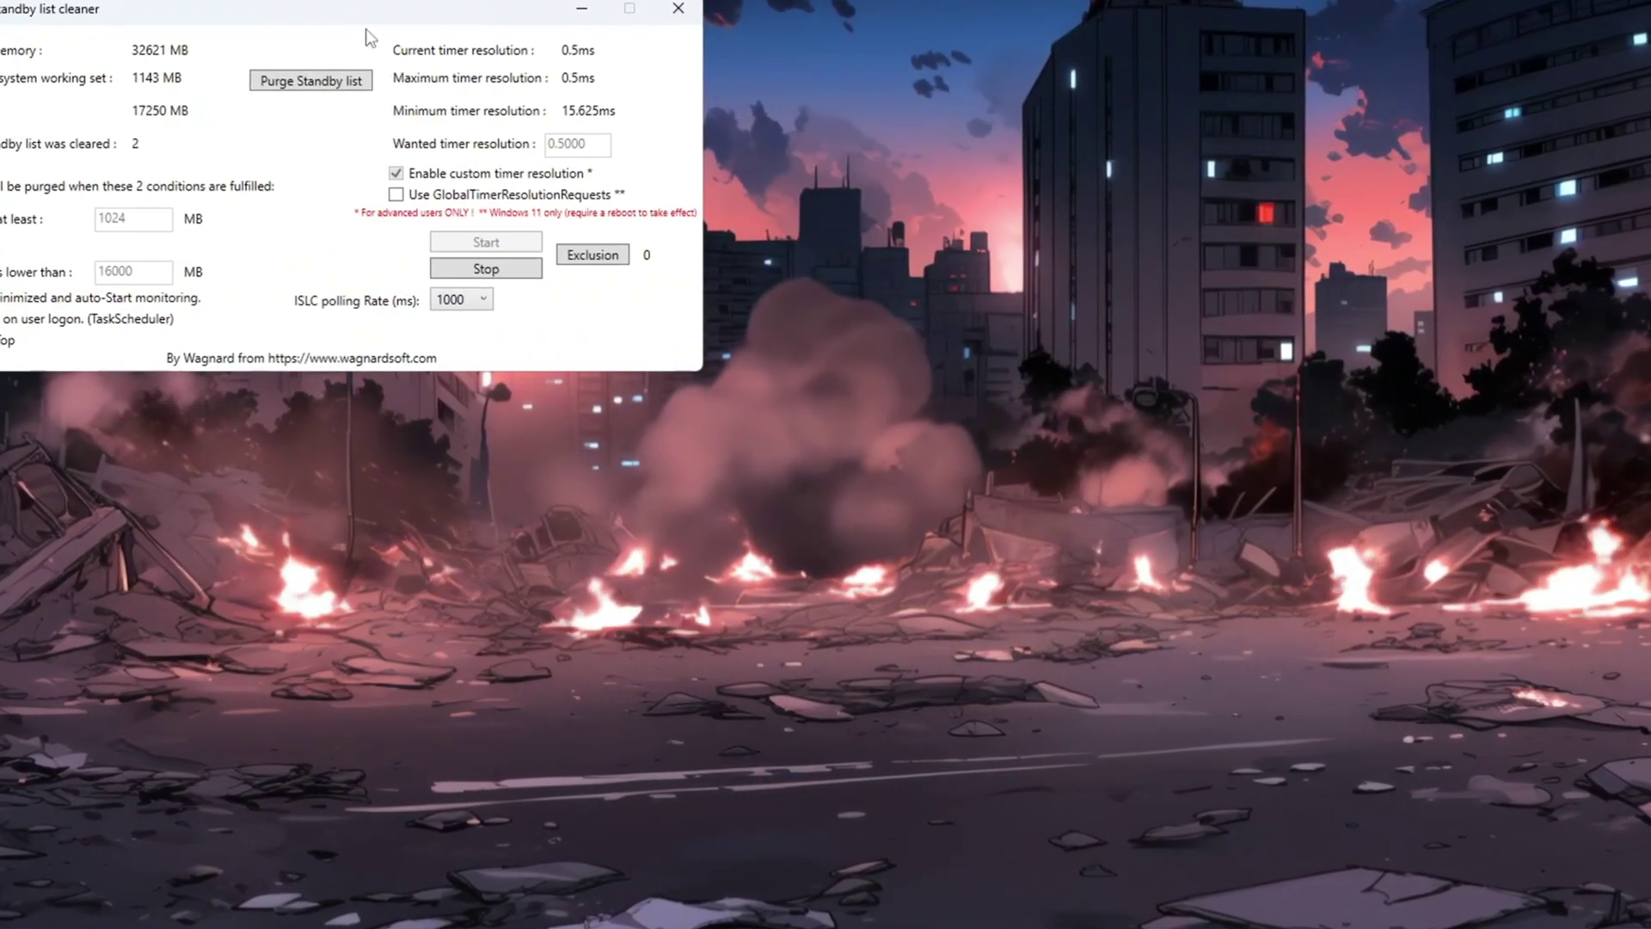
drag(365, 29, 870, 226)
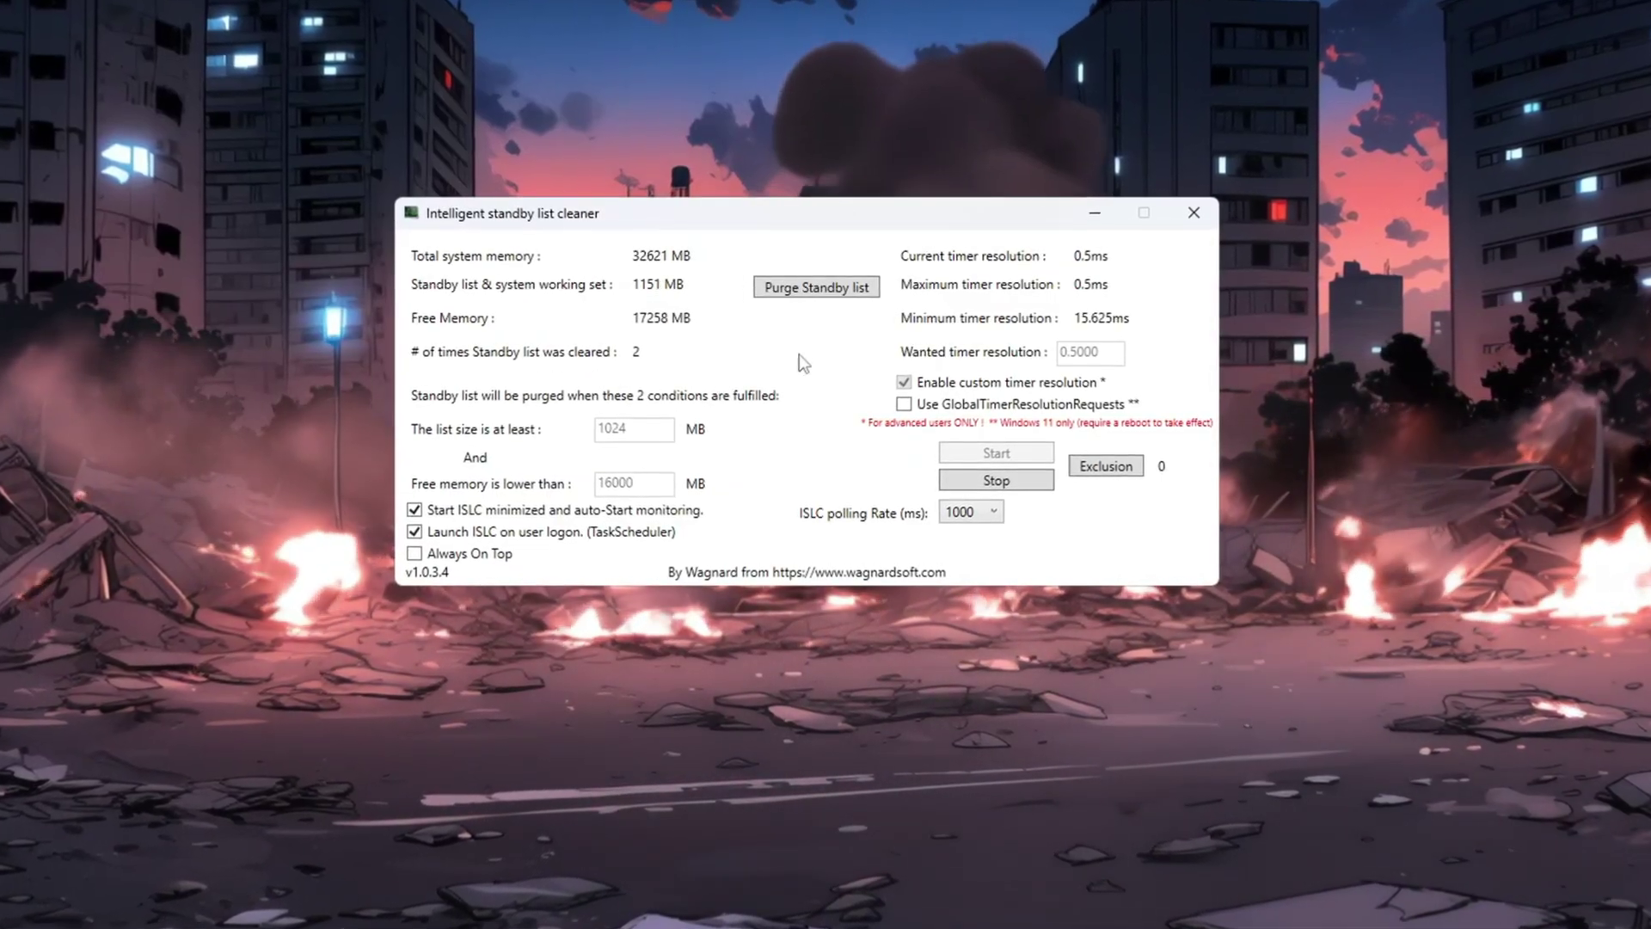
Stop ISLC monitoring and keep the free memory threshold at 16000 MB and custom timer resolution enabled at 0.5000
click(1017, 481)
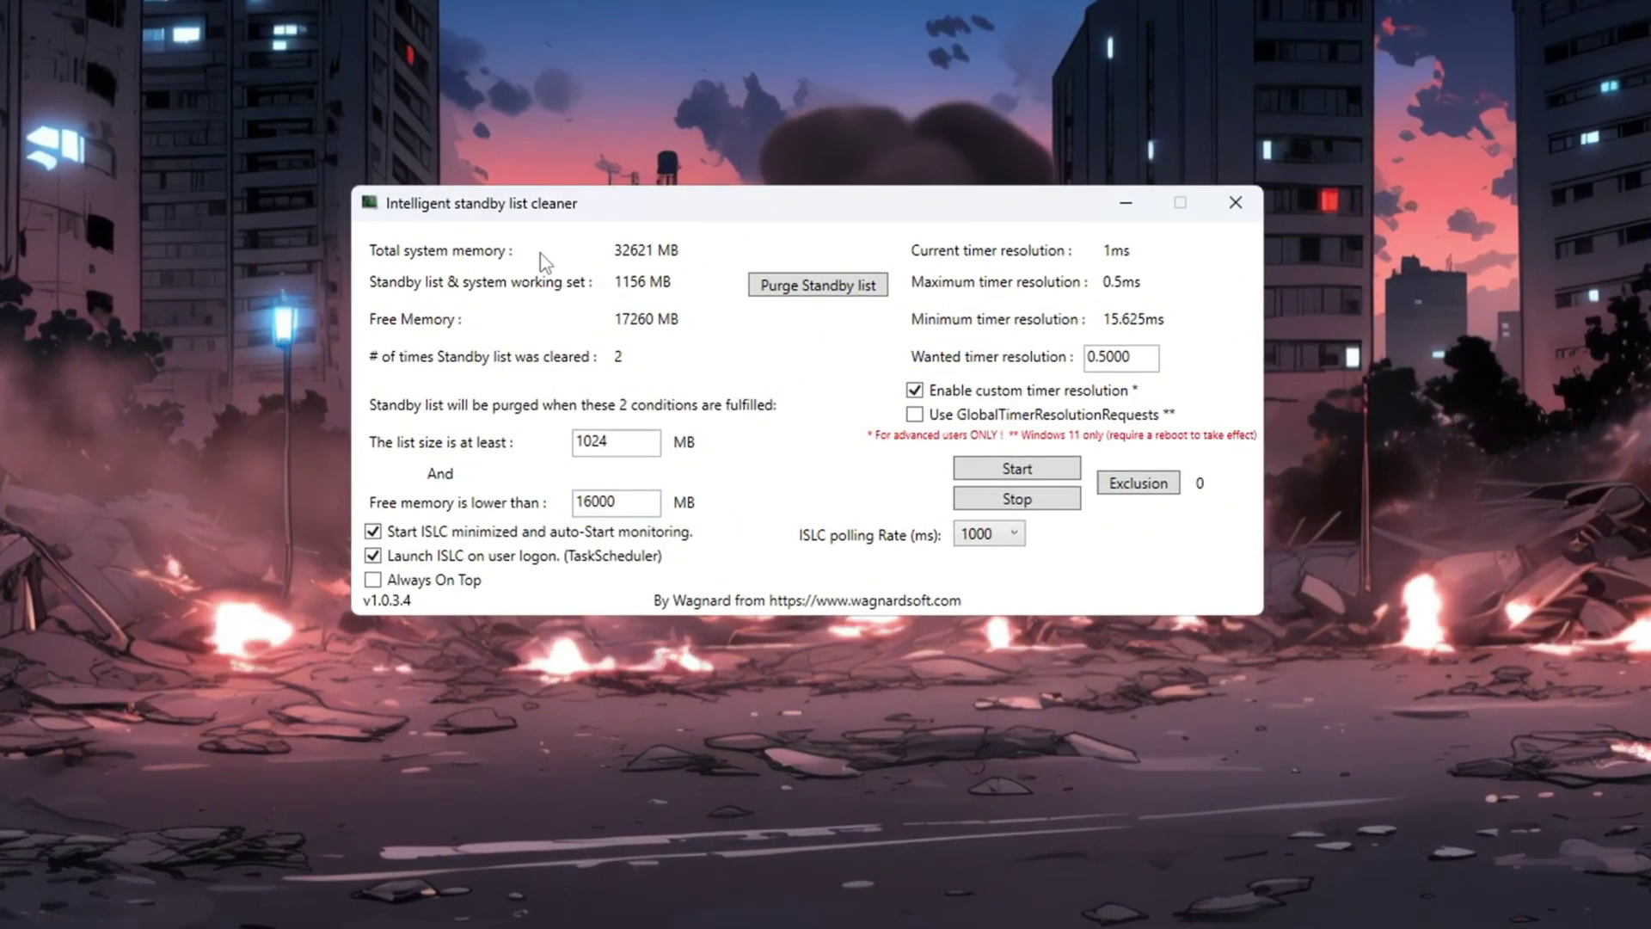
double_click(631, 504)
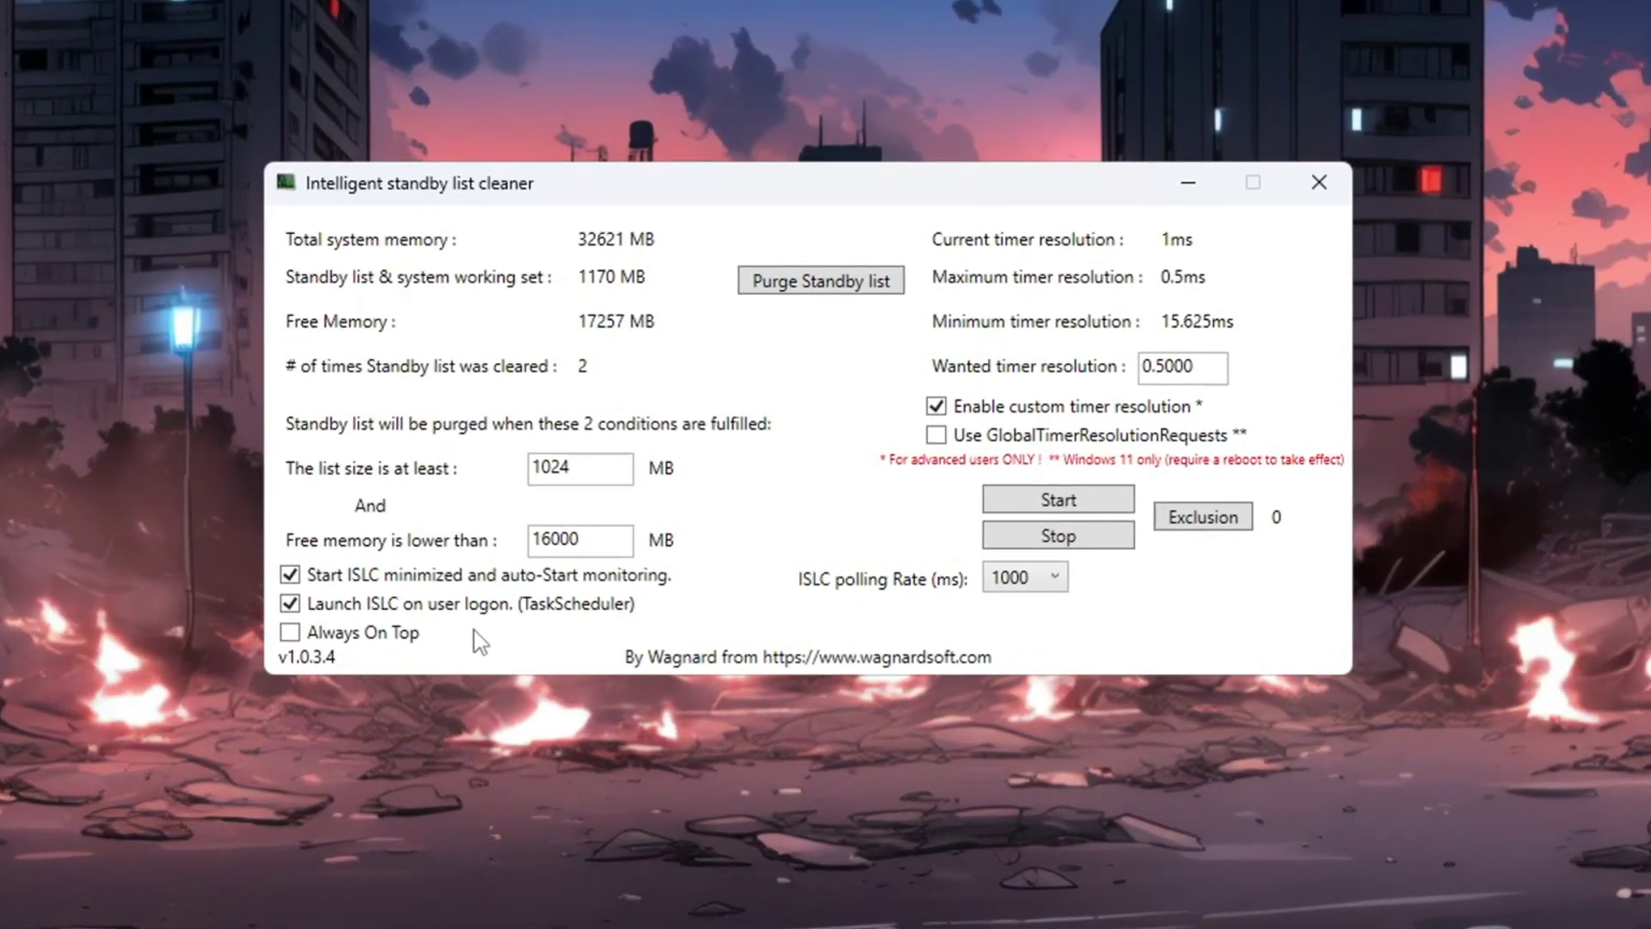
click(949, 411)
click(956, 418)
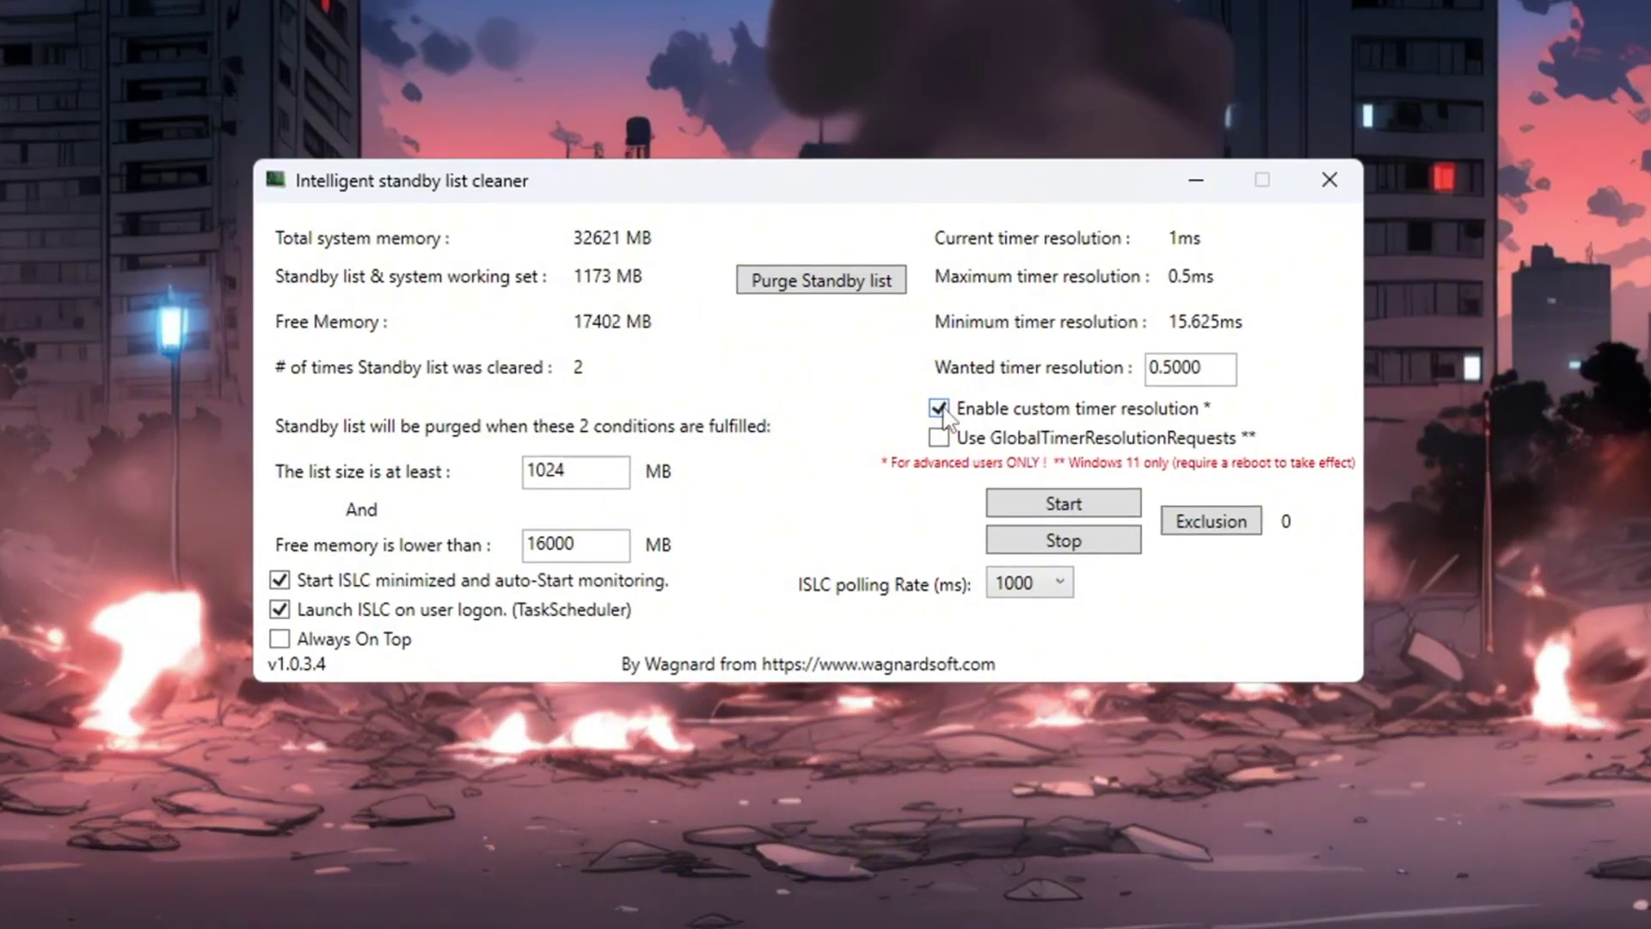
drag(1214, 368, 1061, 377)
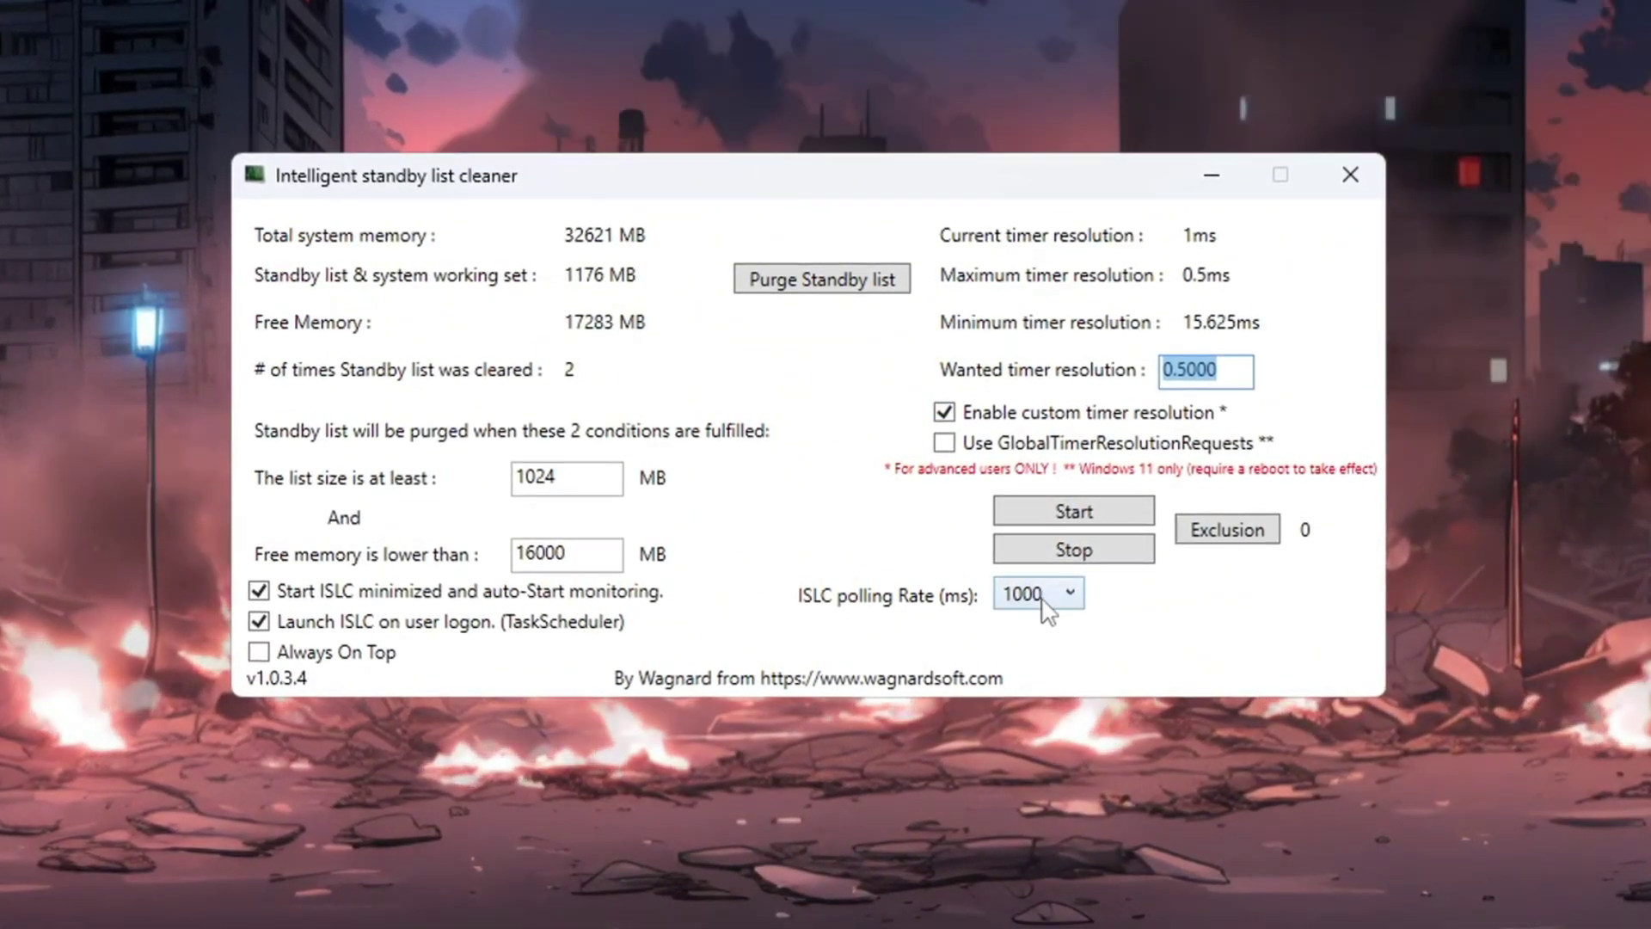
Set the ISLC polling rate to 1000 ms, start monitoring, and purge the standby list
click(1058, 594)
click(1027, 686)
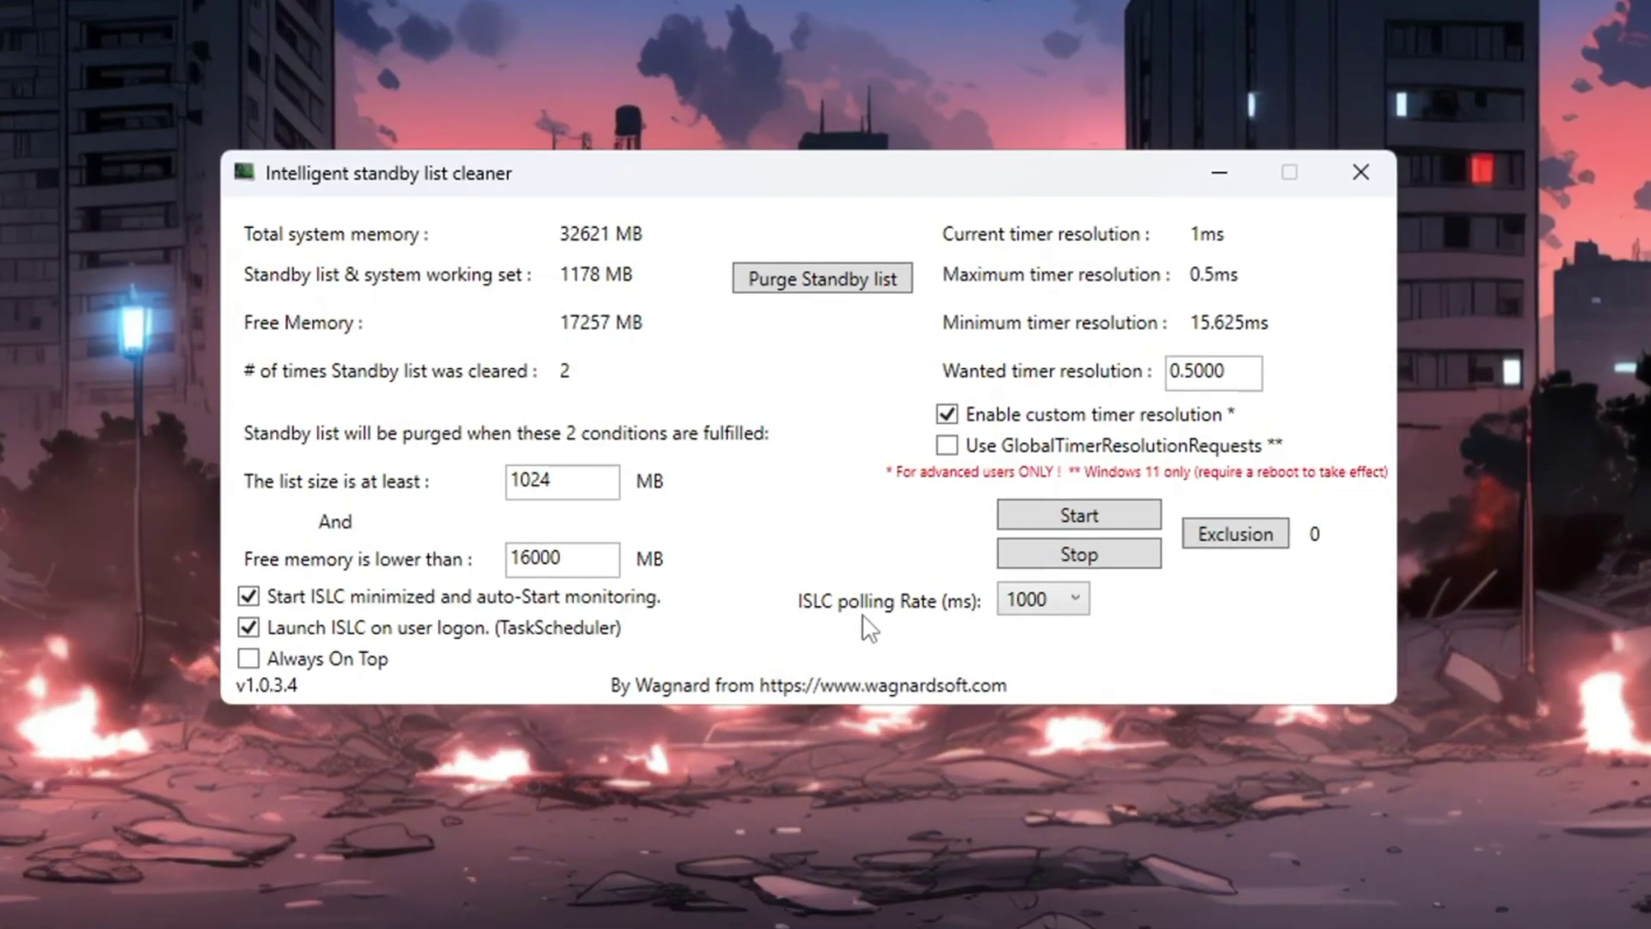
click(1053, 597)
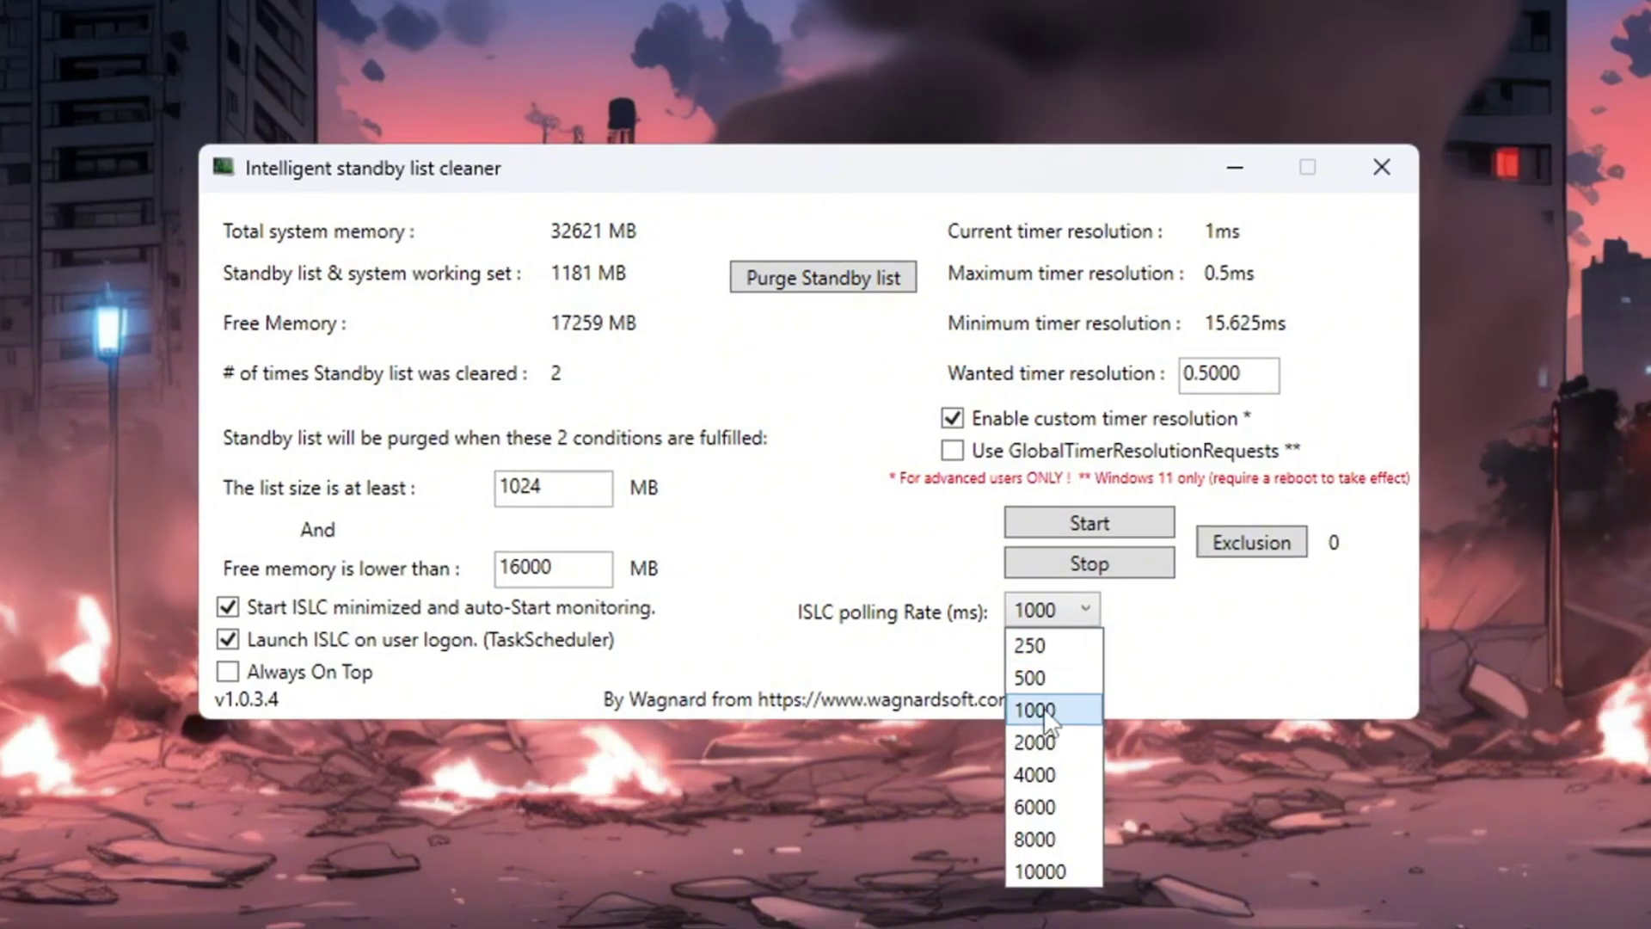
click(1042, 707)
click(1128, 527)
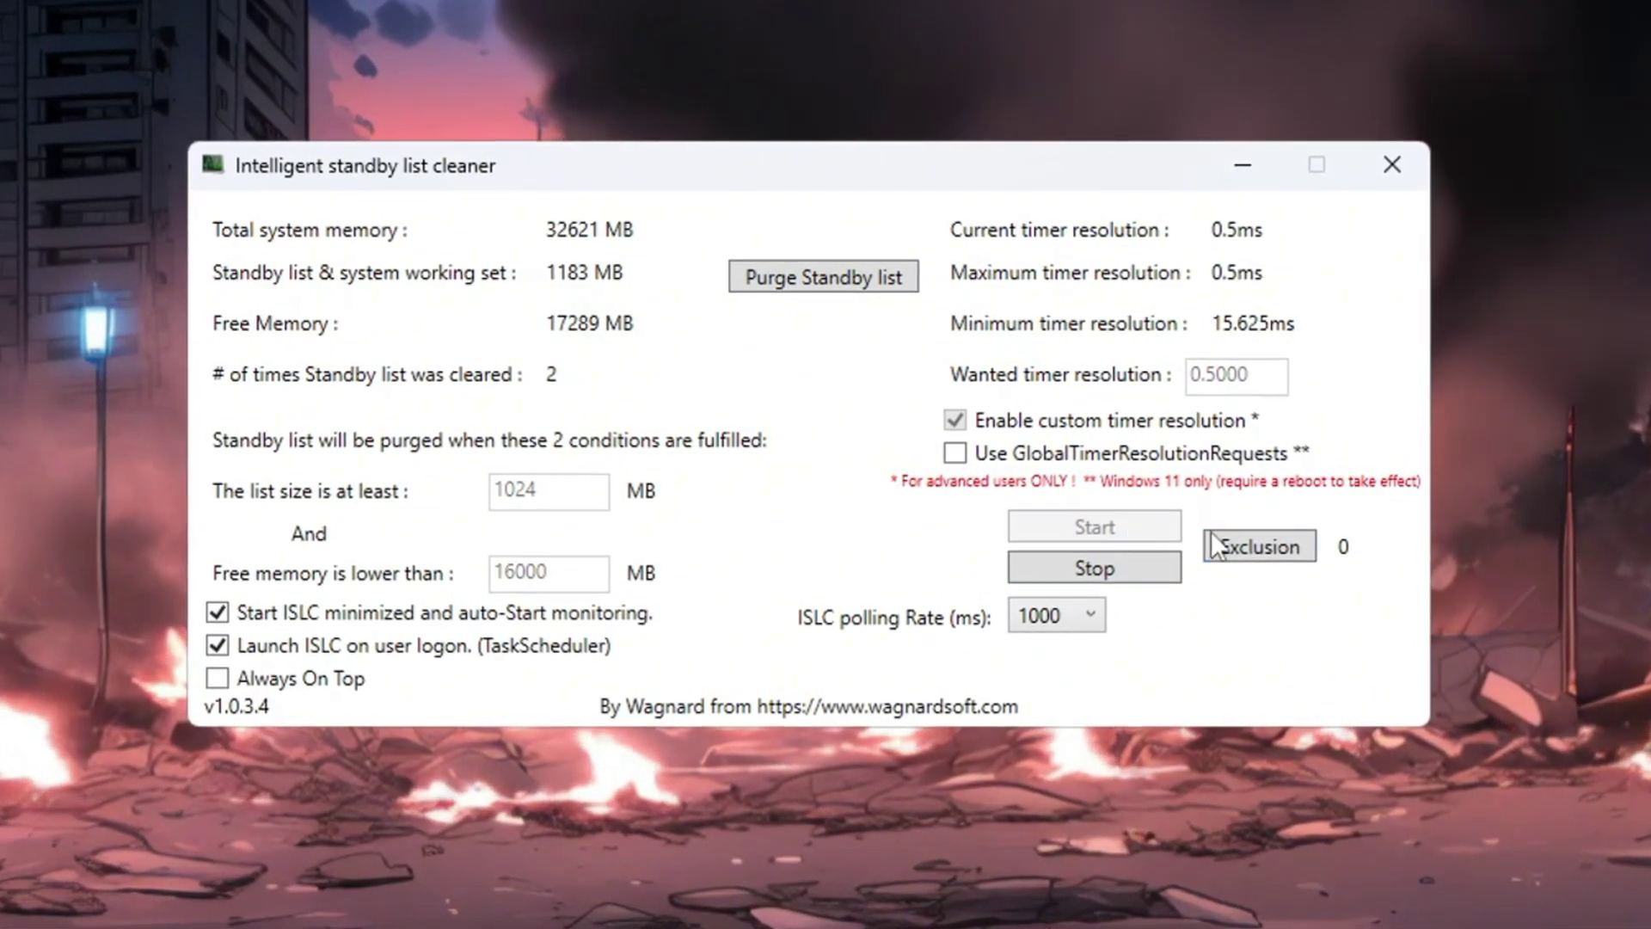
click(869, 274)
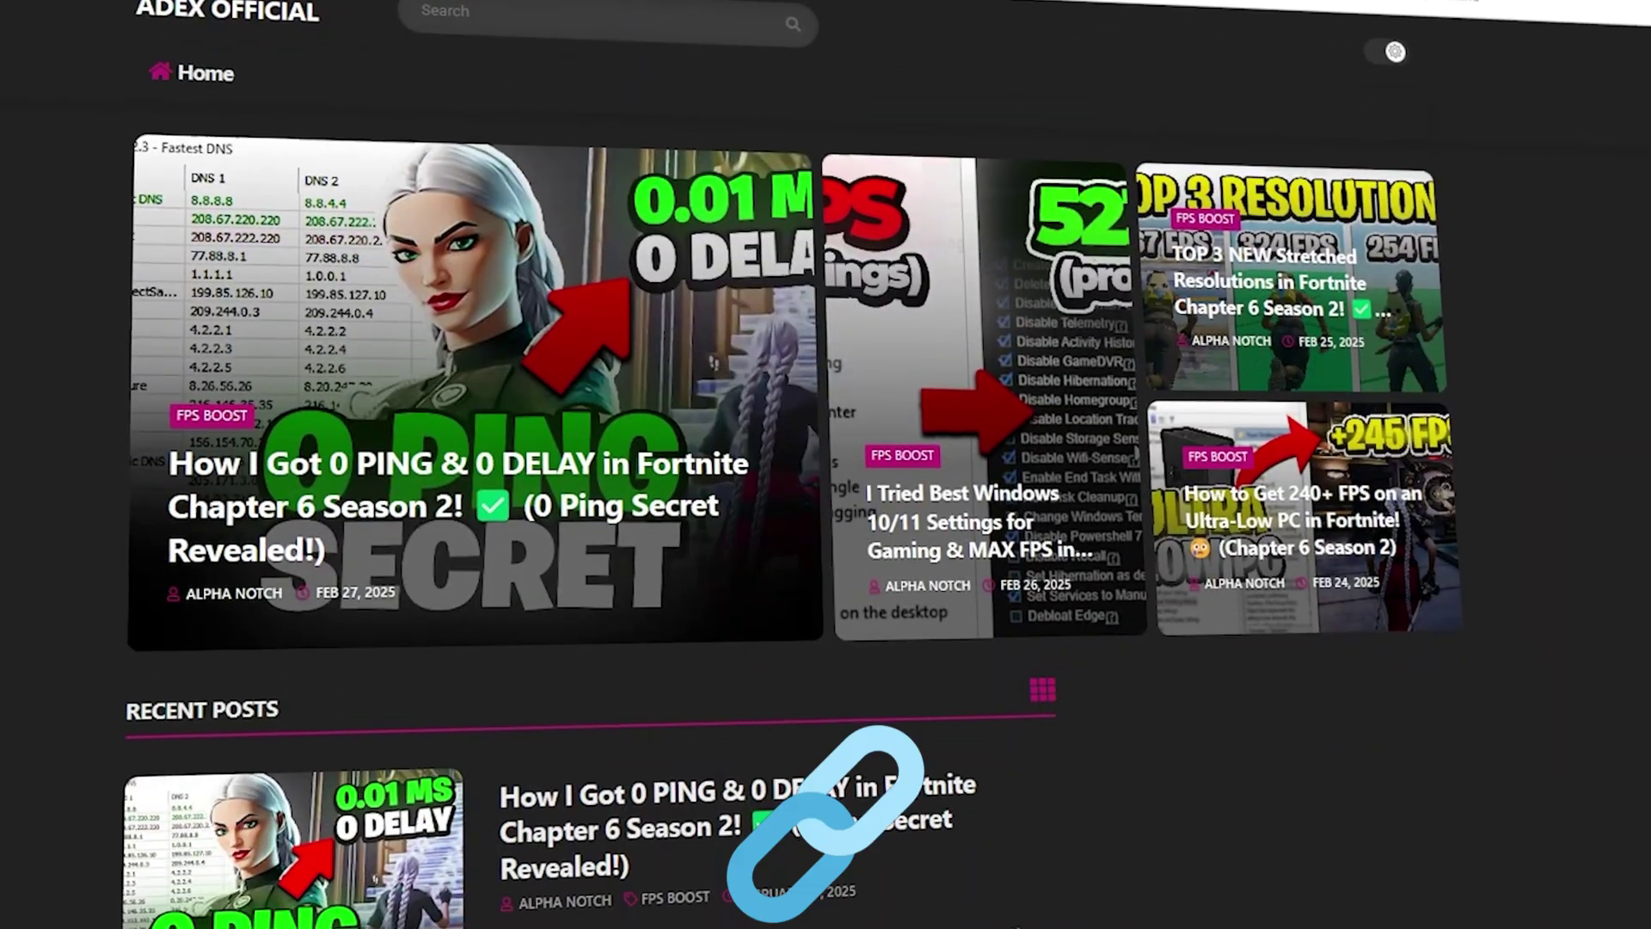
scroll(687, 465, down, 8)
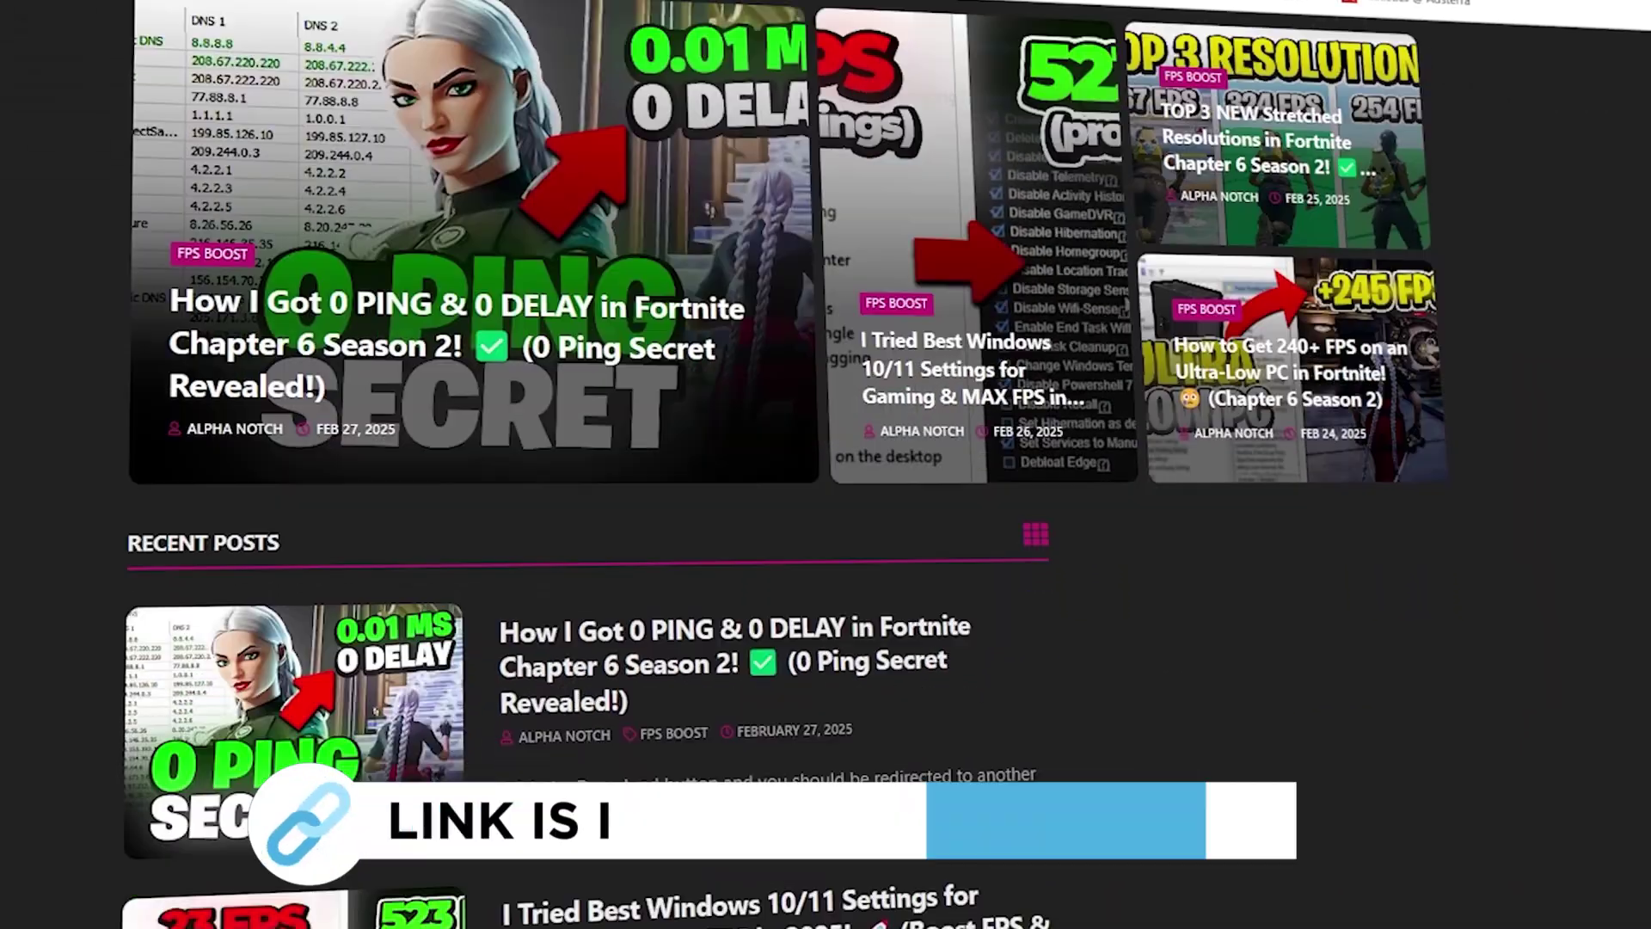
scroll(688, 465, down, 8)
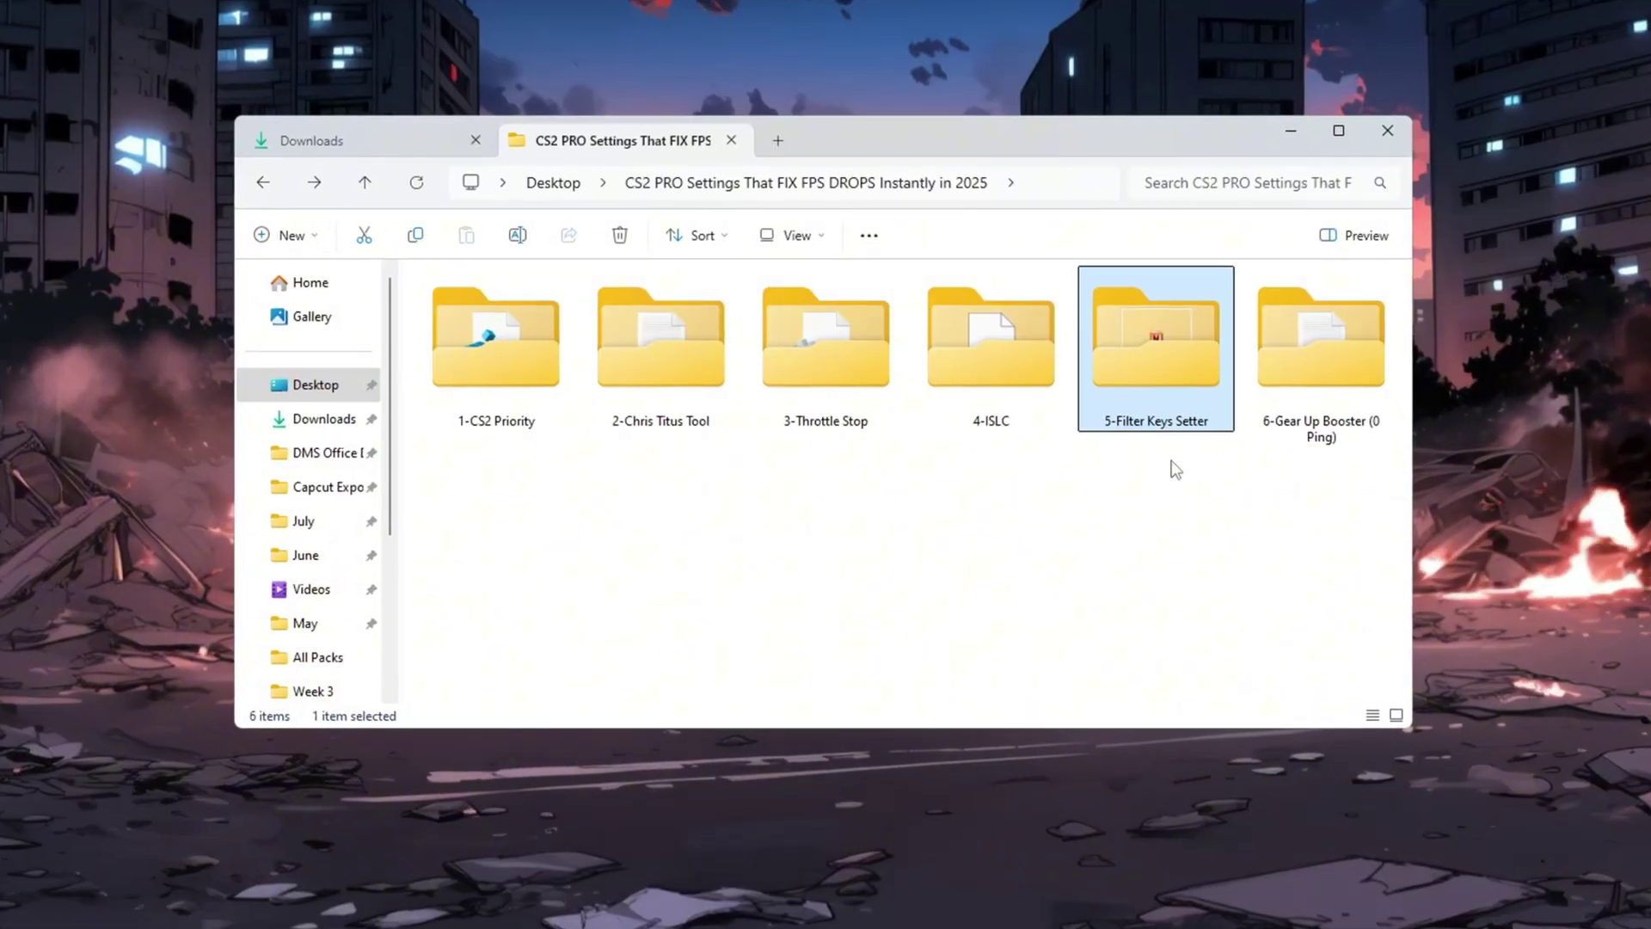
Launch FilterKeysSetter.exe from the 5-Filter Keys Setter folder and put the folder window away
double_click(1175, 348)
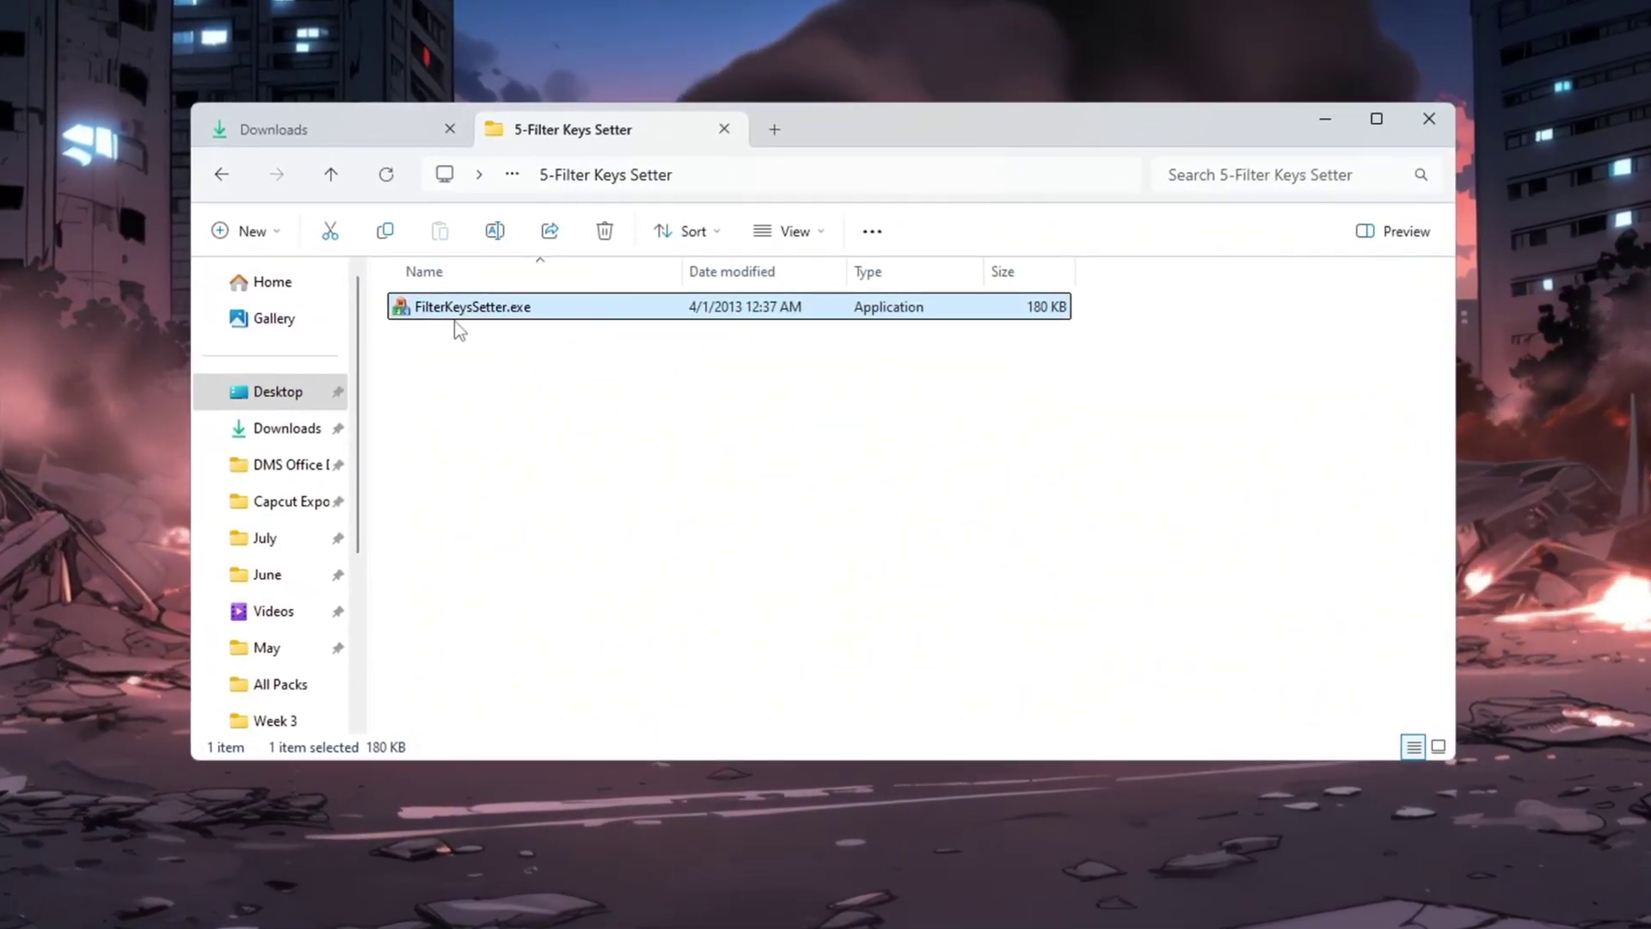
double_click(473, 309)
click(1333, 116)
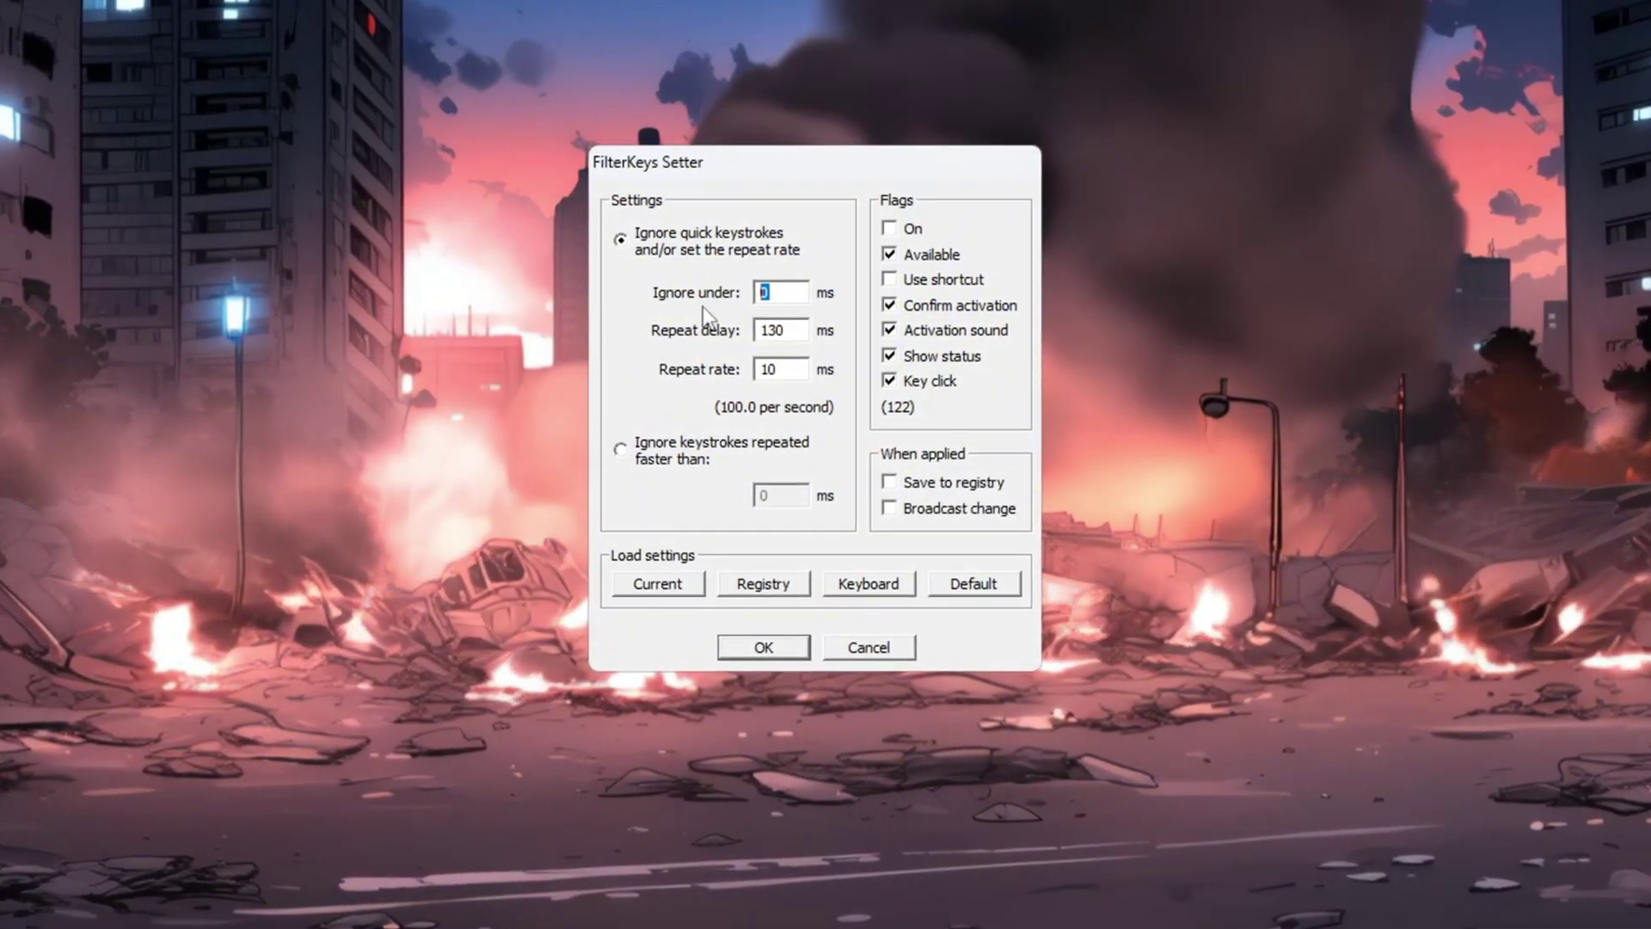
Keep FilterKeys at ignore under 0 ms, repeat delay 130 ms and repeat rate 10 ms, and enable saving to the registry
key(Tab)
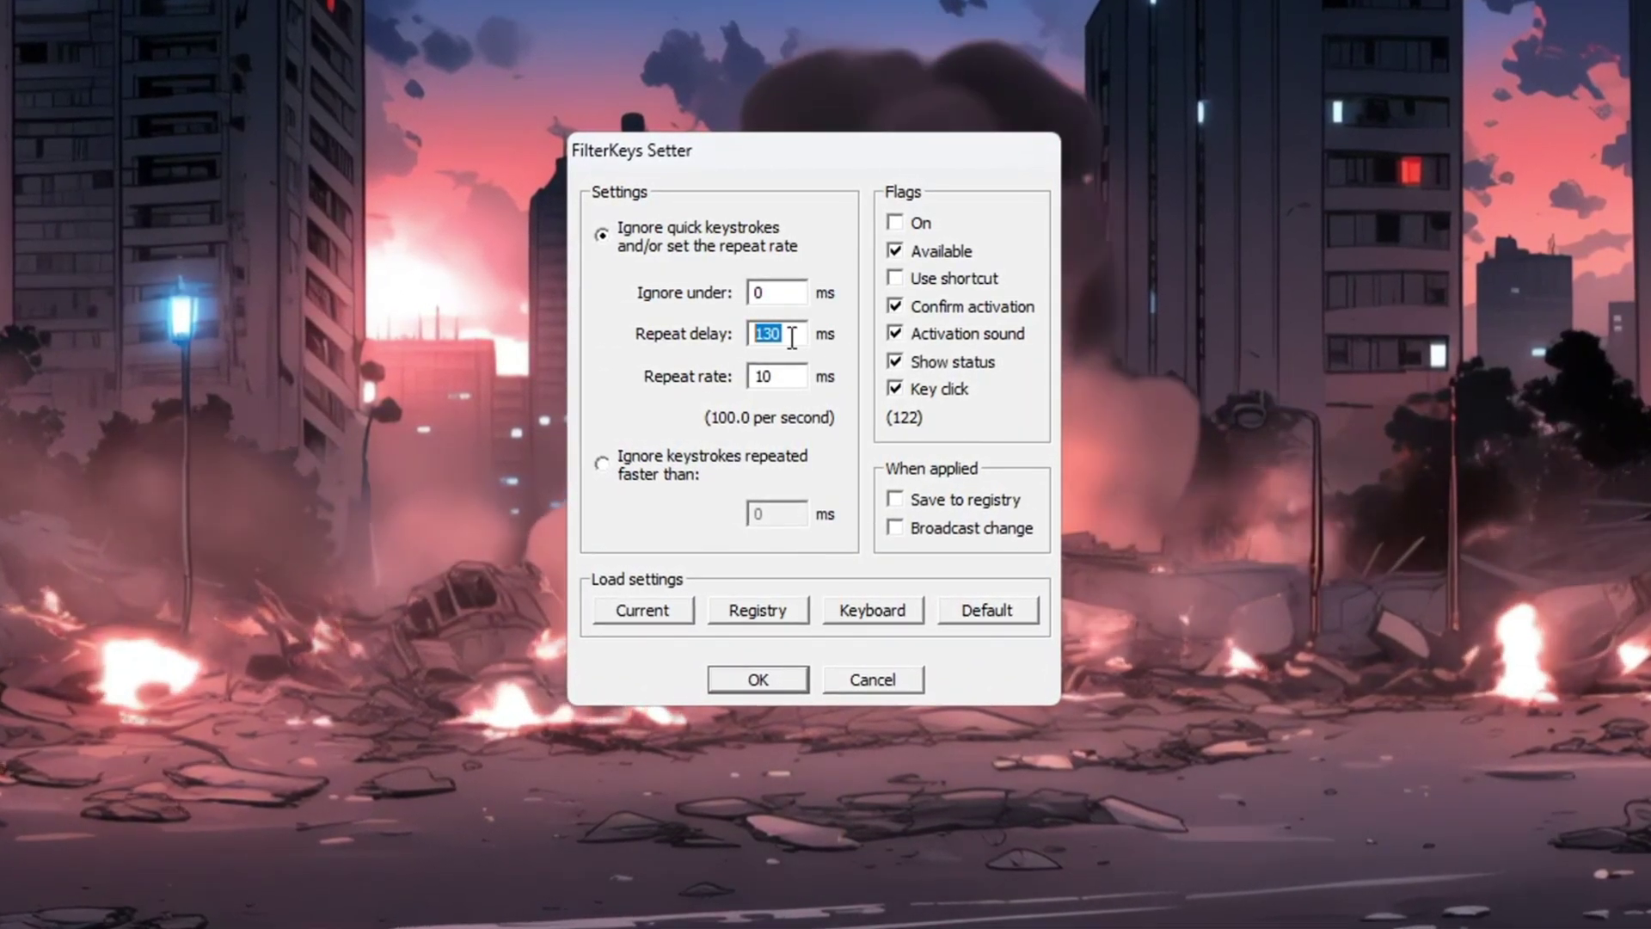
key(Tab)
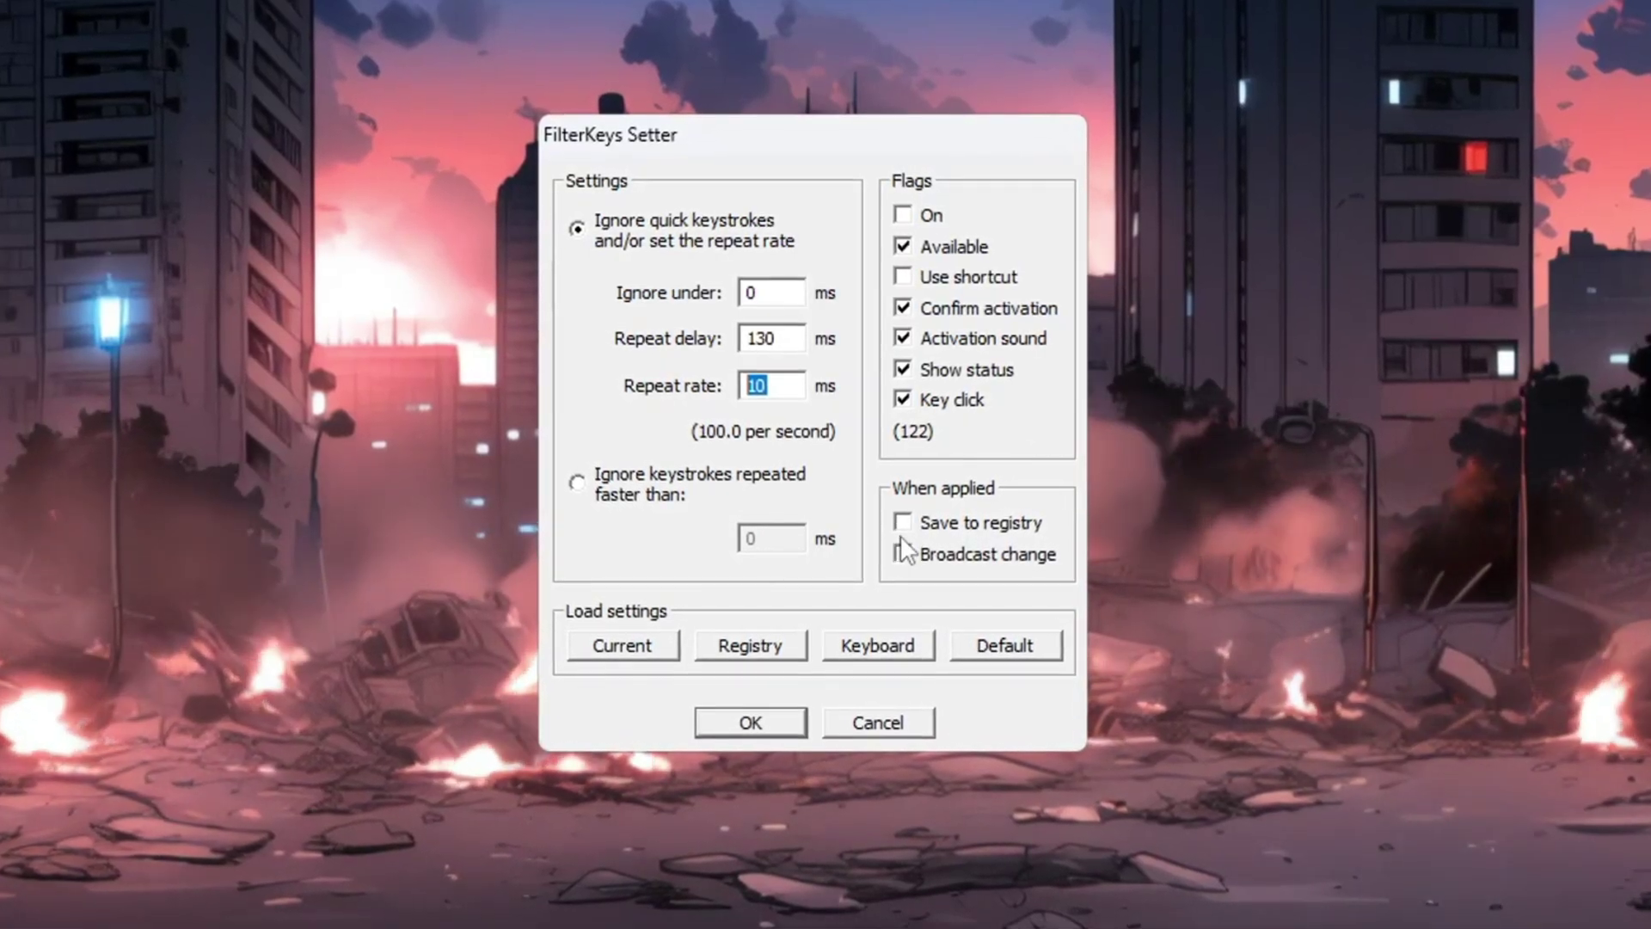
click(946, 521)
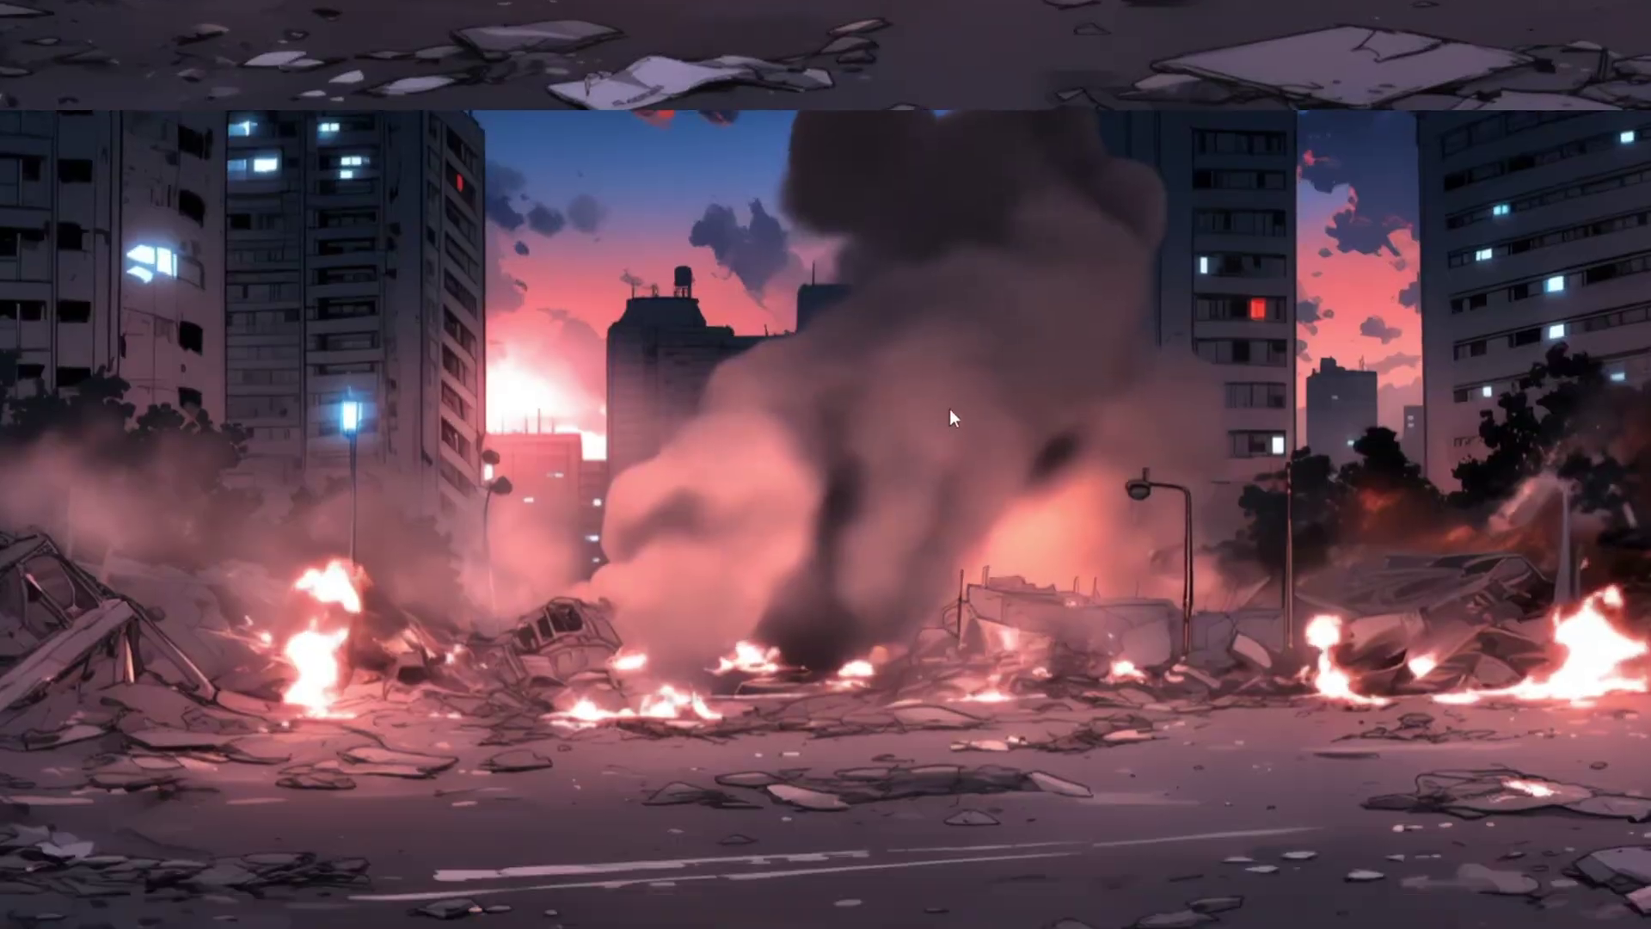
Find and open Windows System Configuration, and bring up the advanced boot options for the Windows 11 entry
key(super)
text(system information)
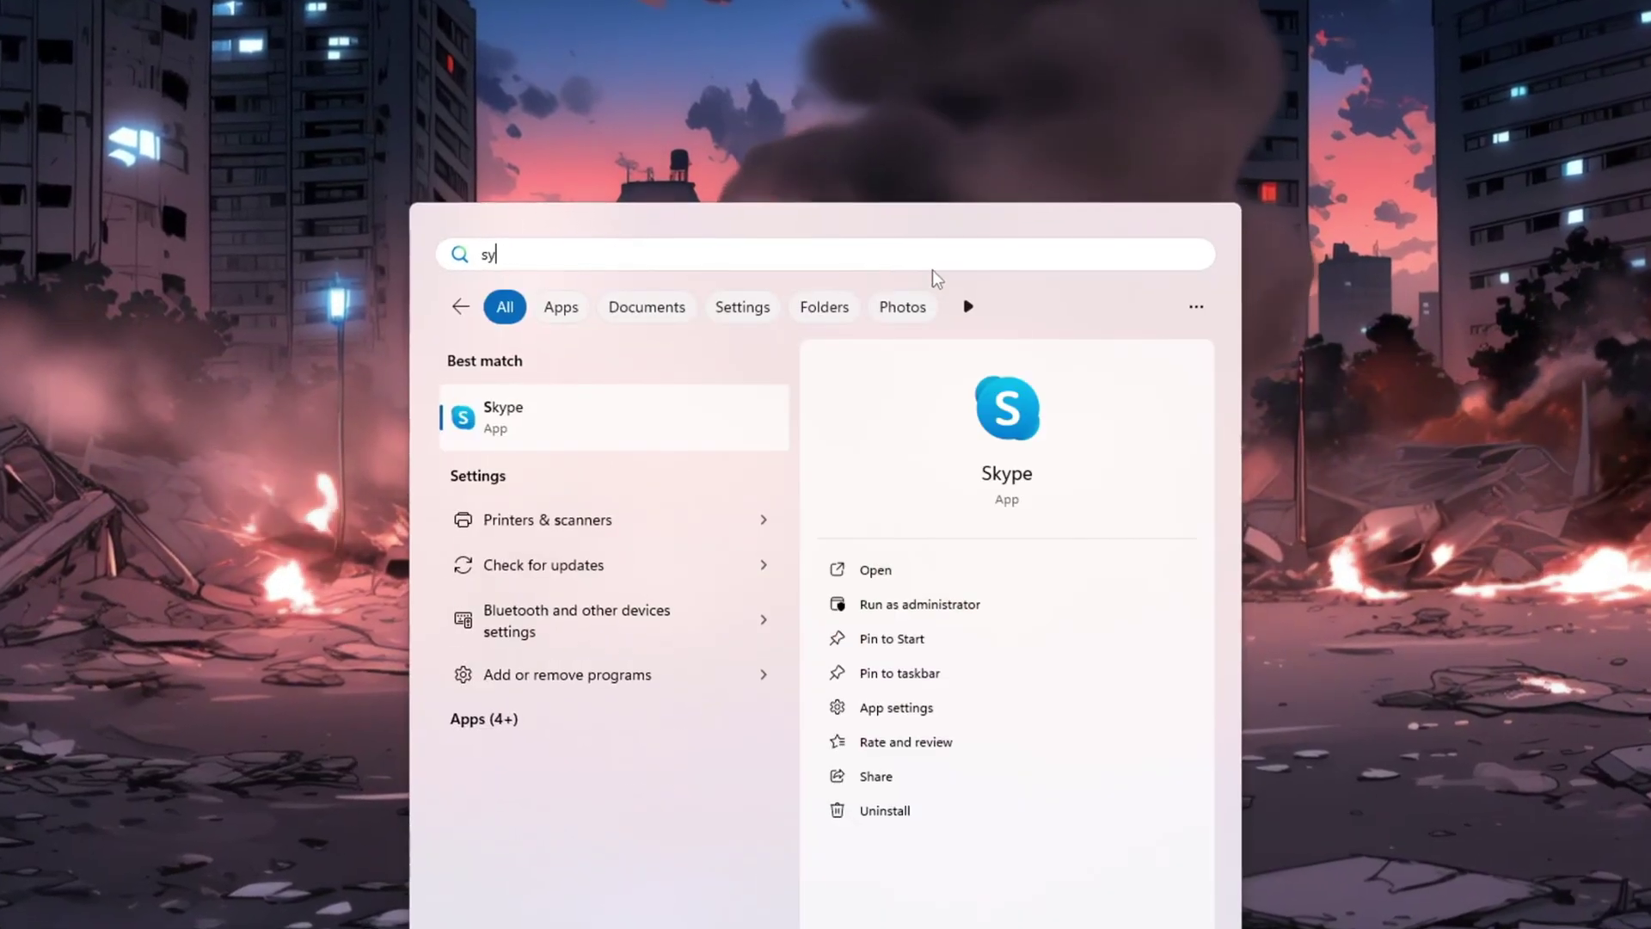
click(620, 424)
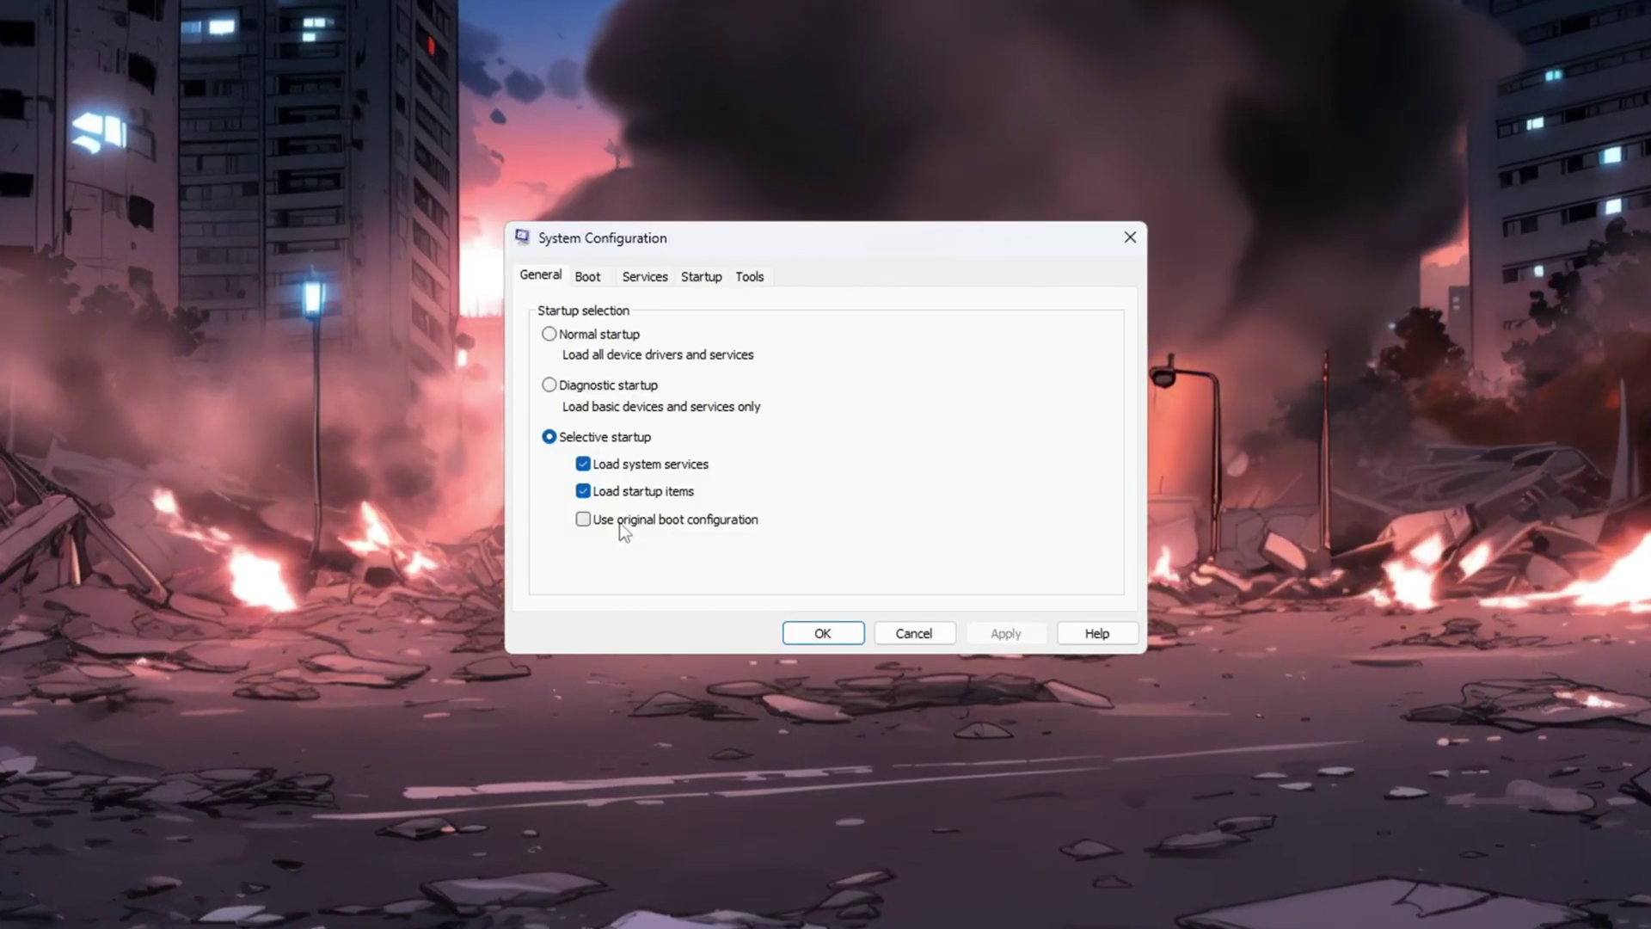
click(590, 273)
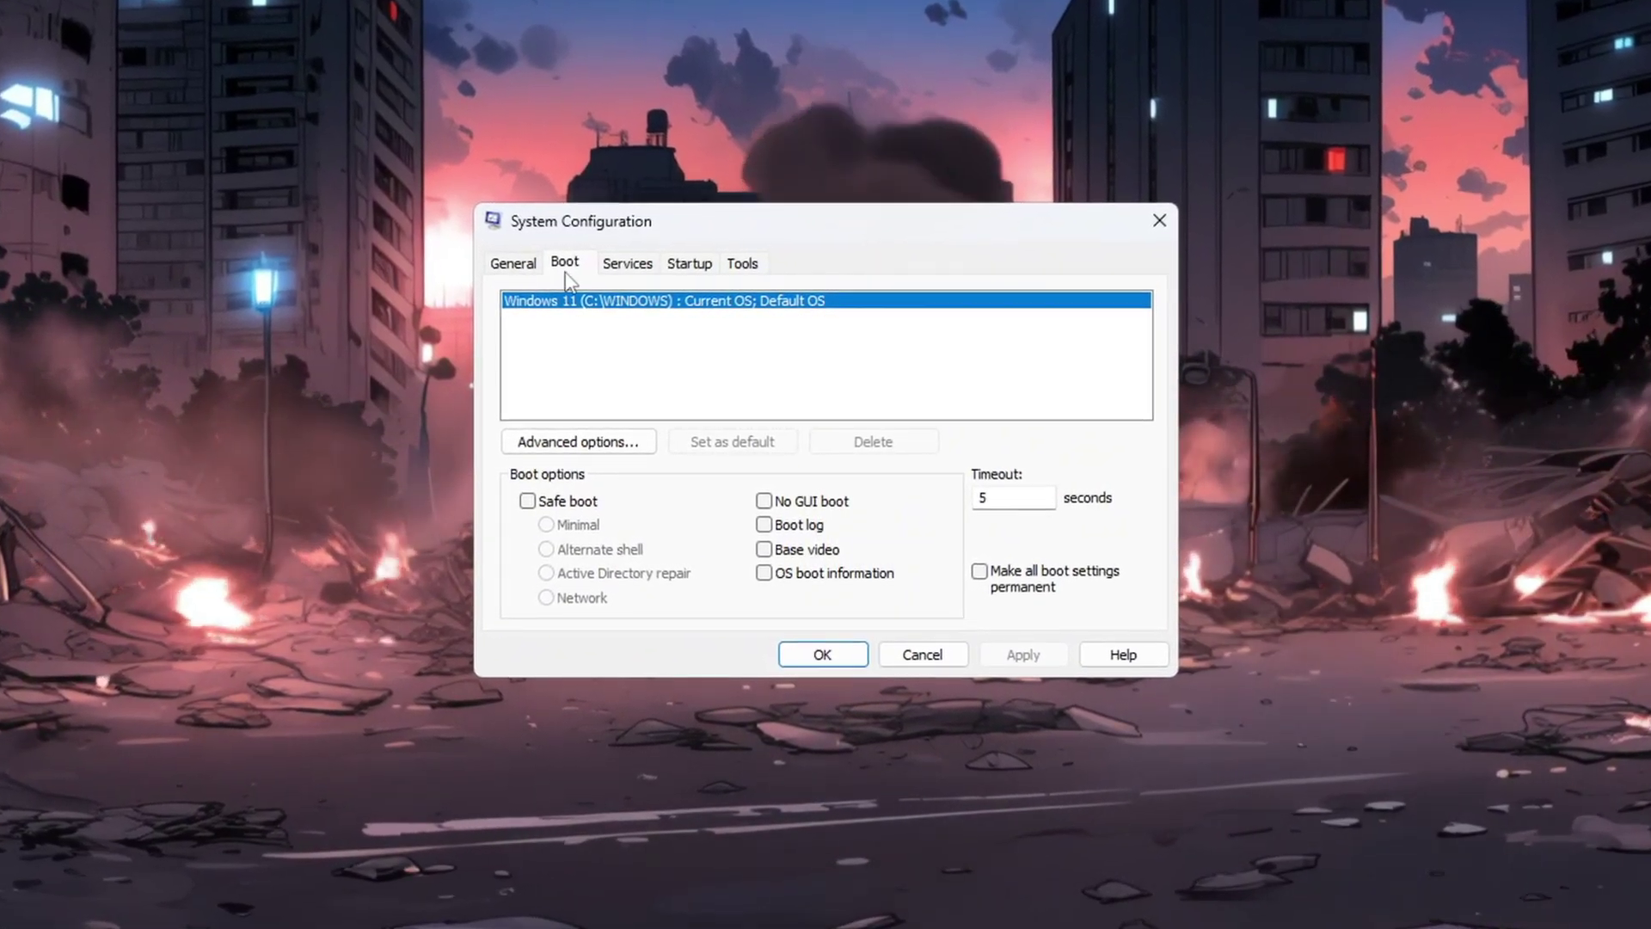
click(581, 444)
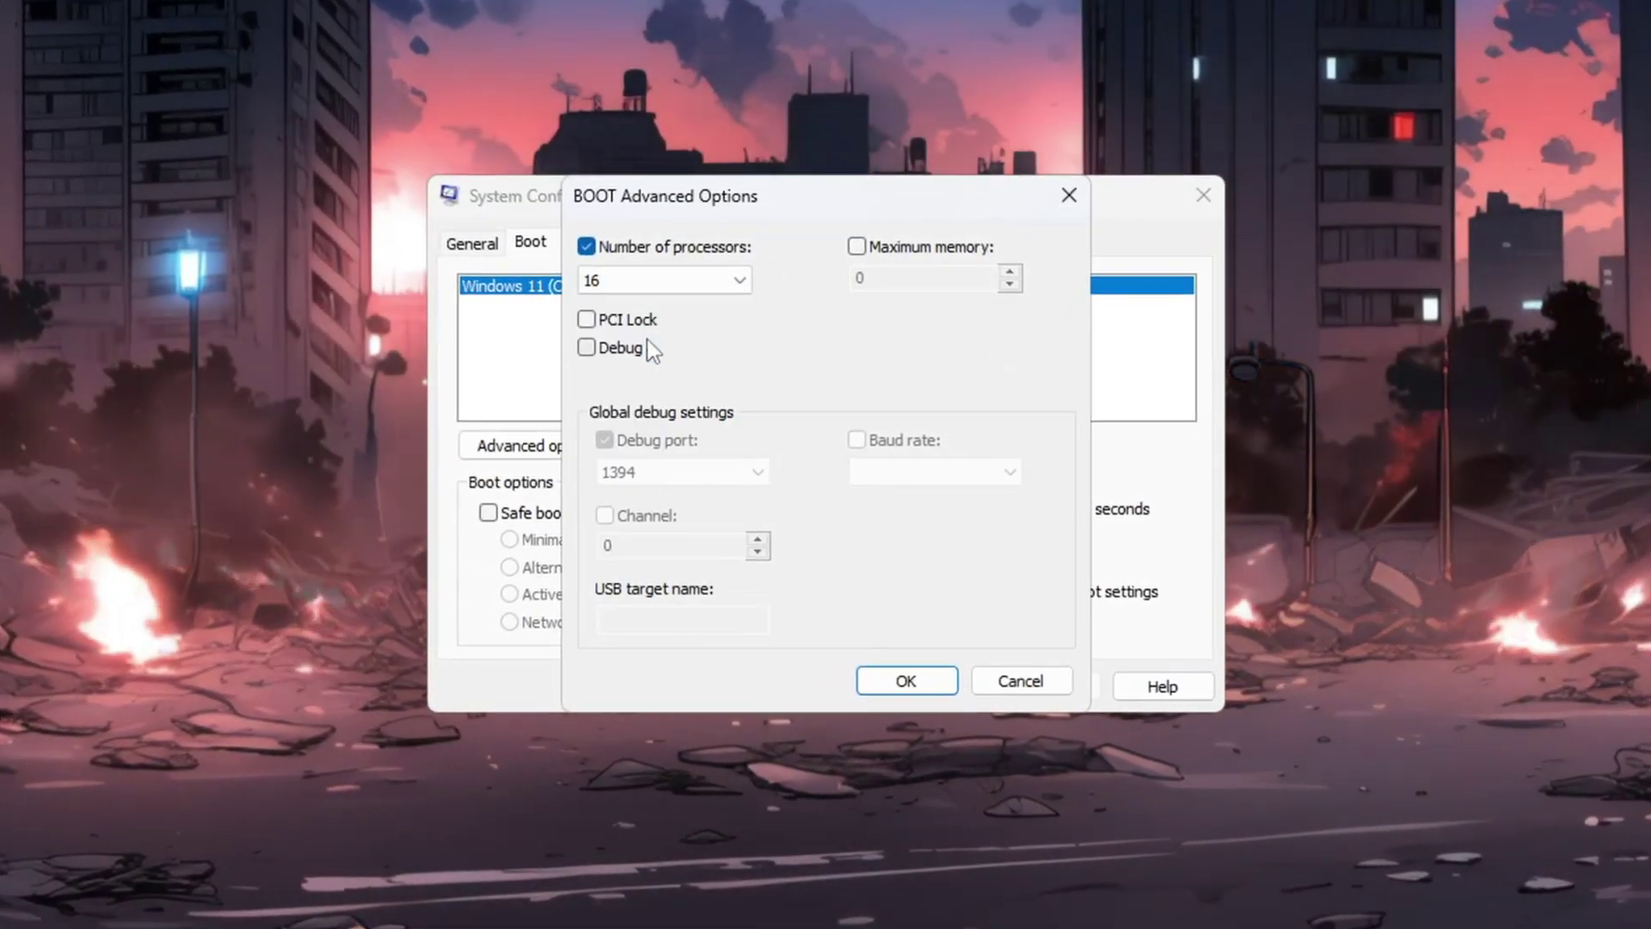
Set the number of boot processors to 16, apply the boot configuration, and close System Configuration
click(662, 282)
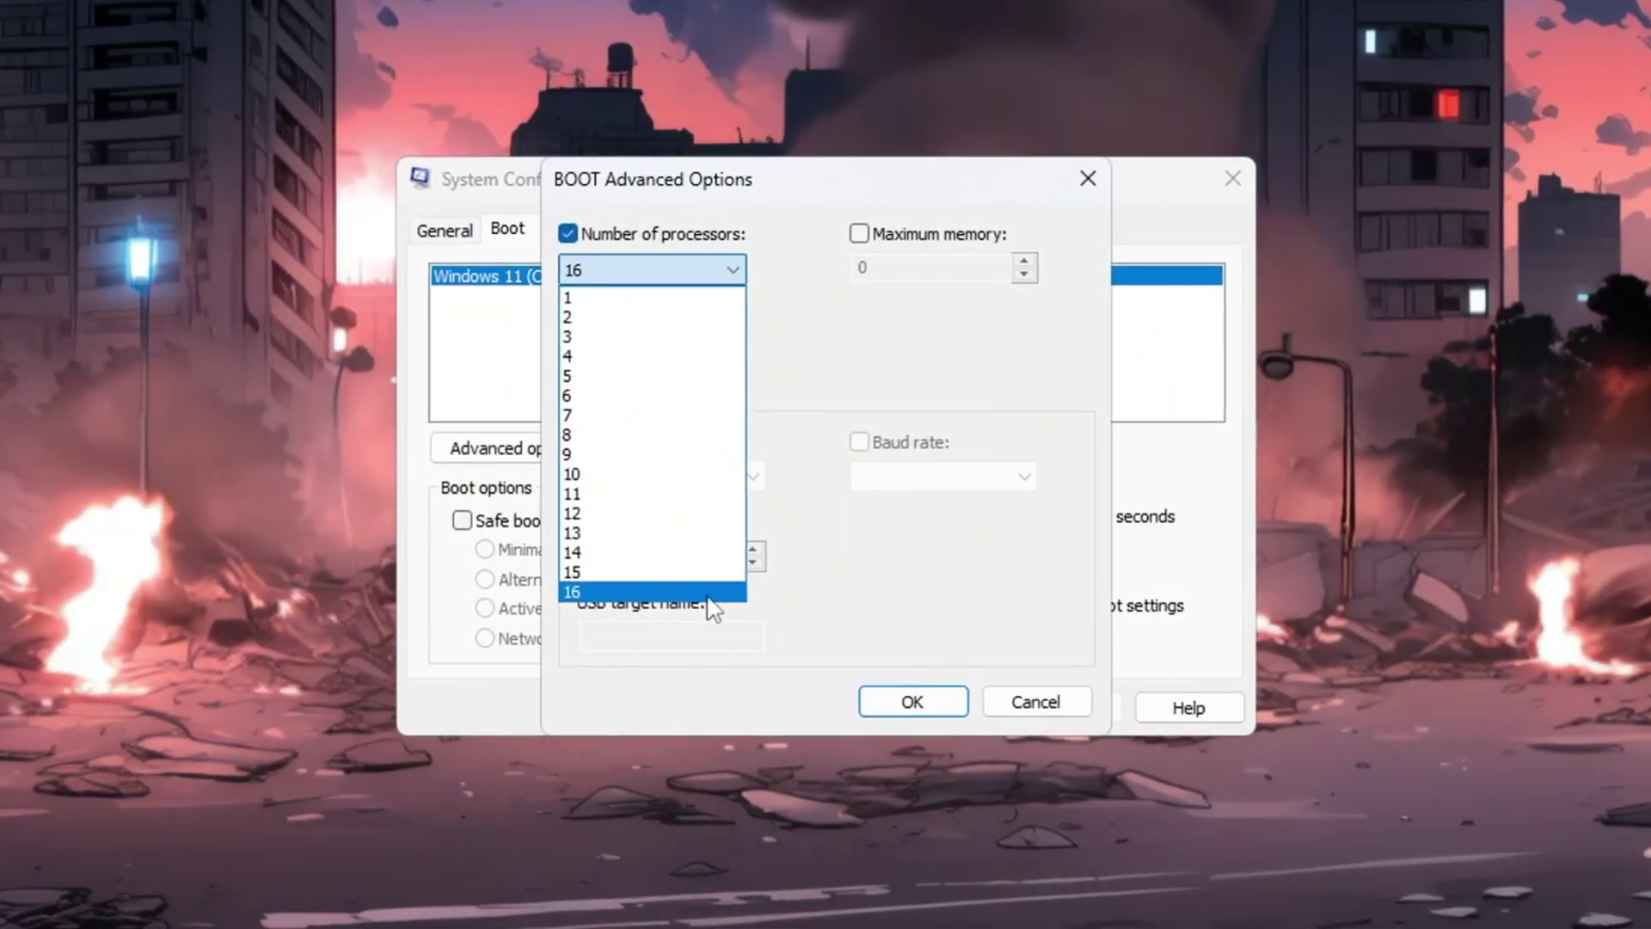
click(657, 593)
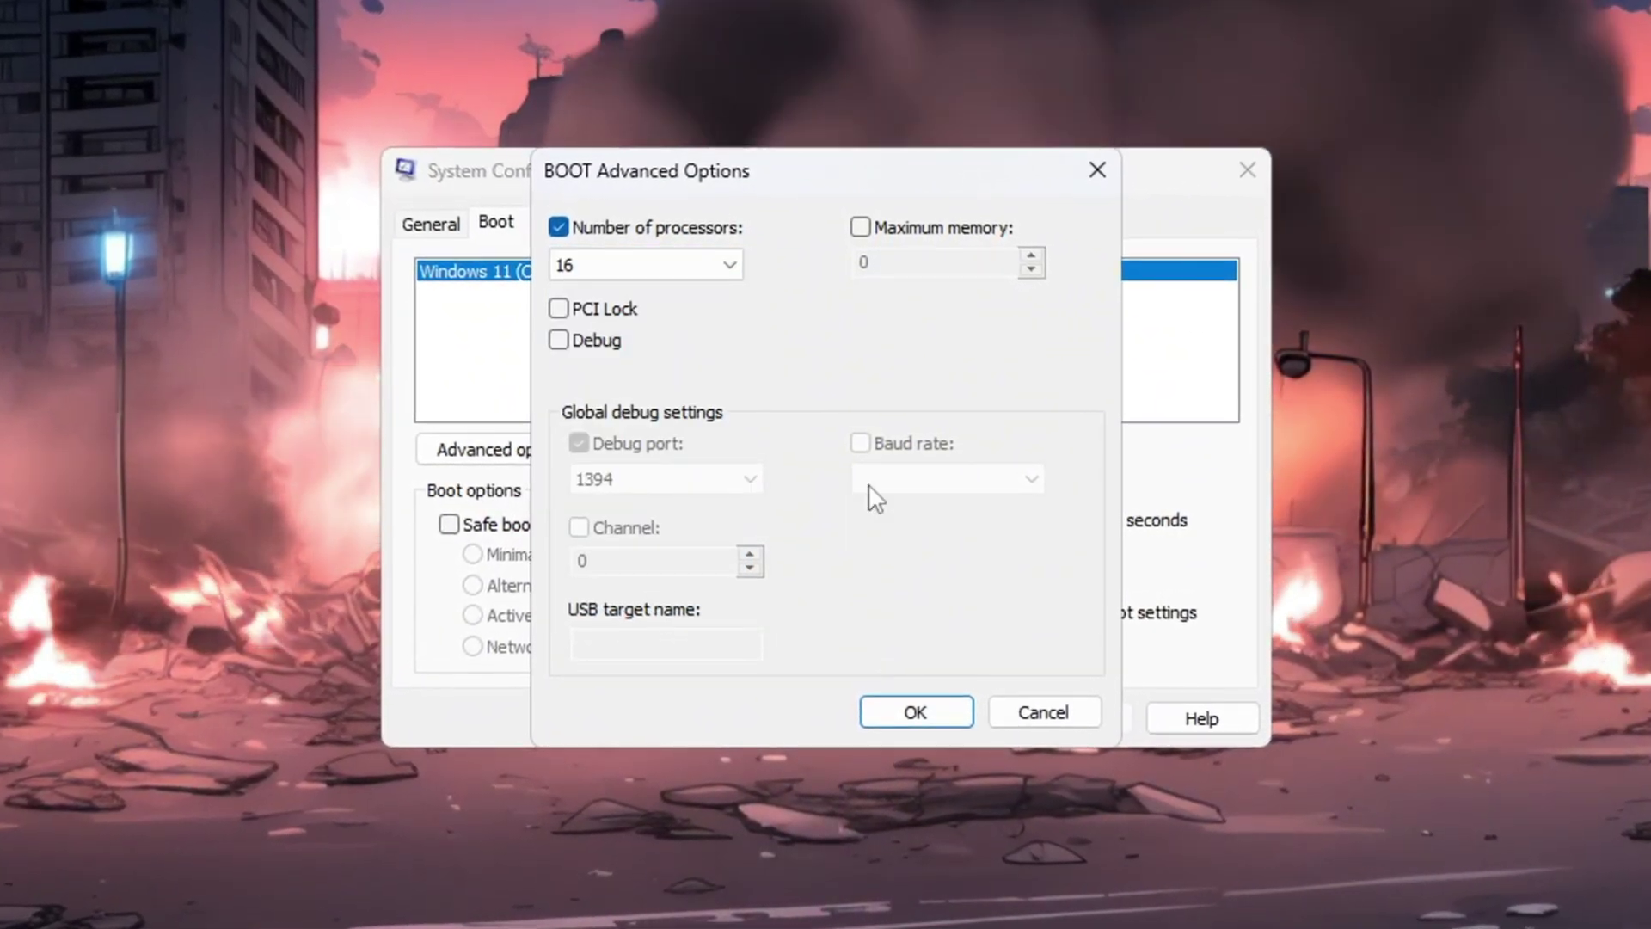
click(917, 718)
click(1096, 722)
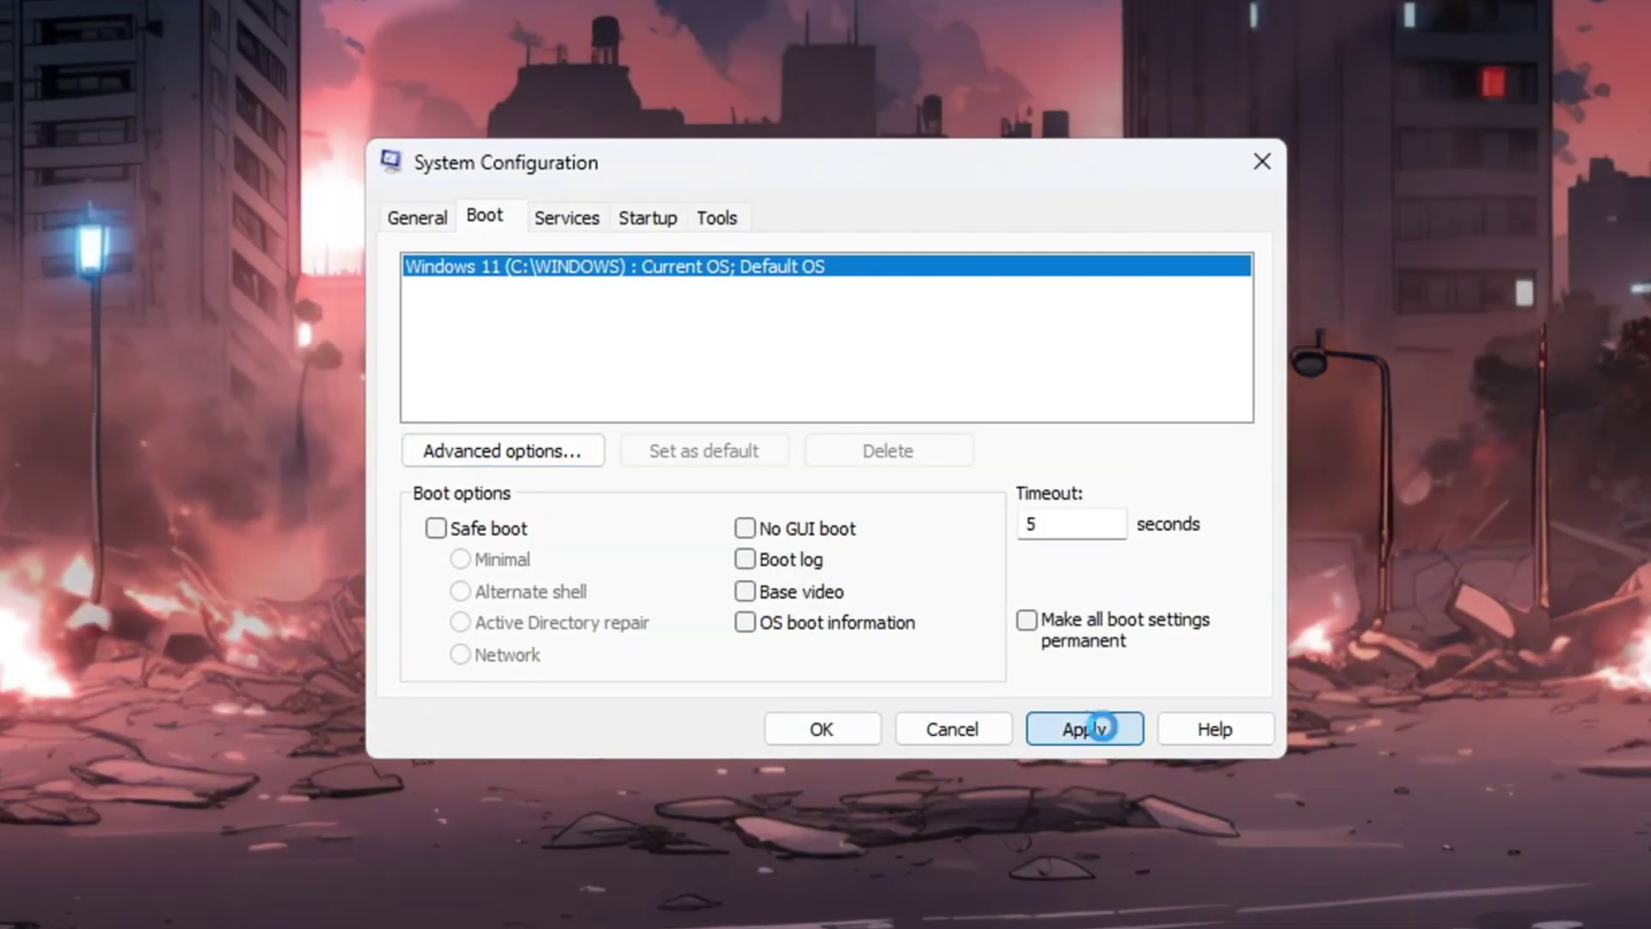
click(821, 731)
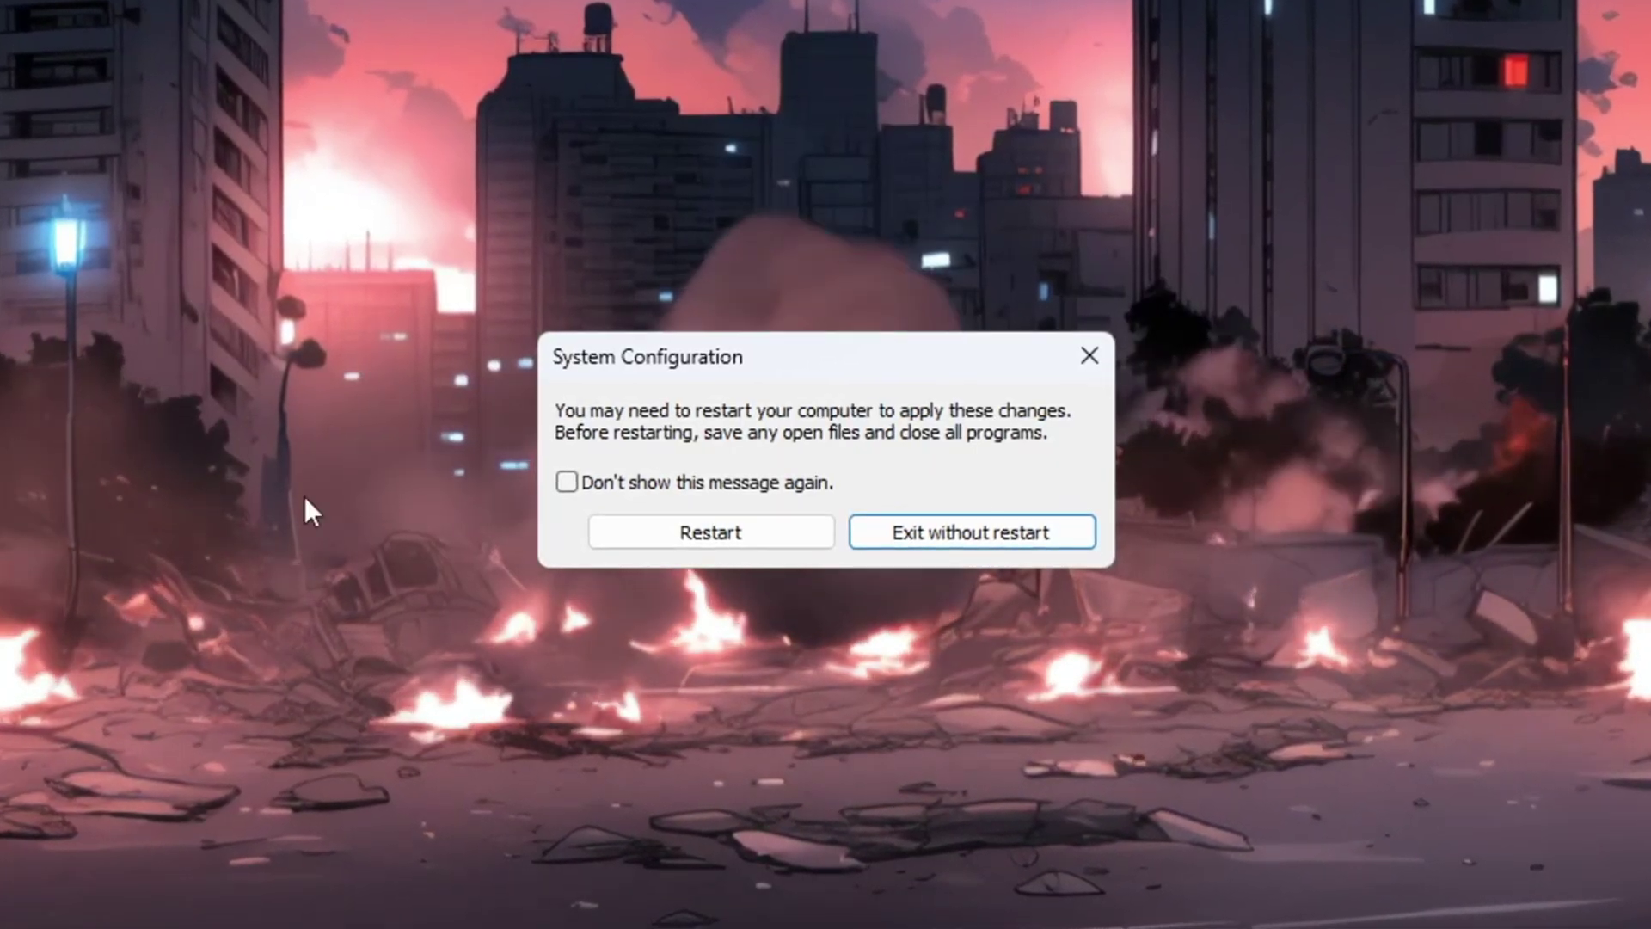